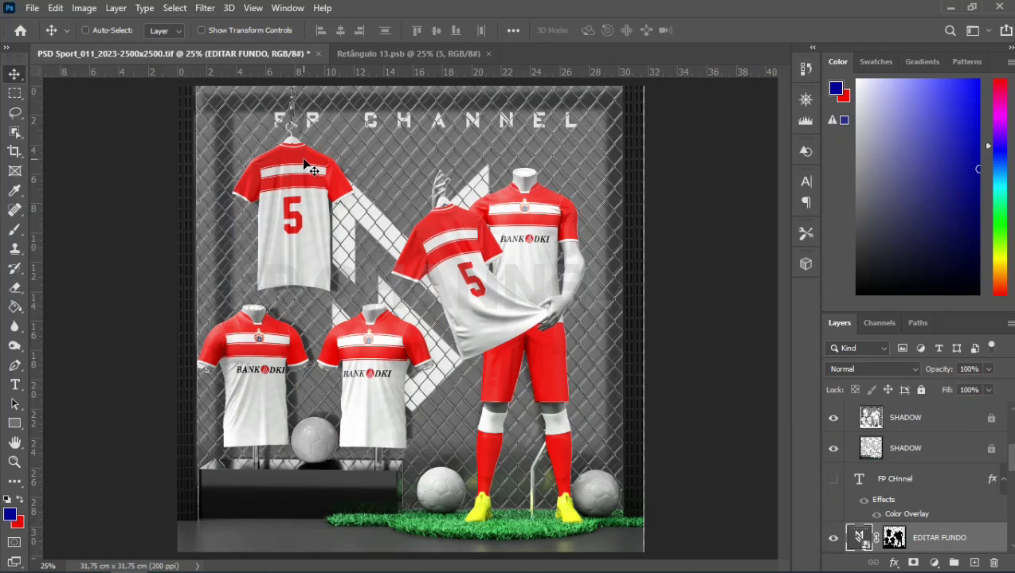
Close Retângulo 13.psb, then close the finished jersey mockup without saving
left_click(413, 52)
left_click(489, 54)
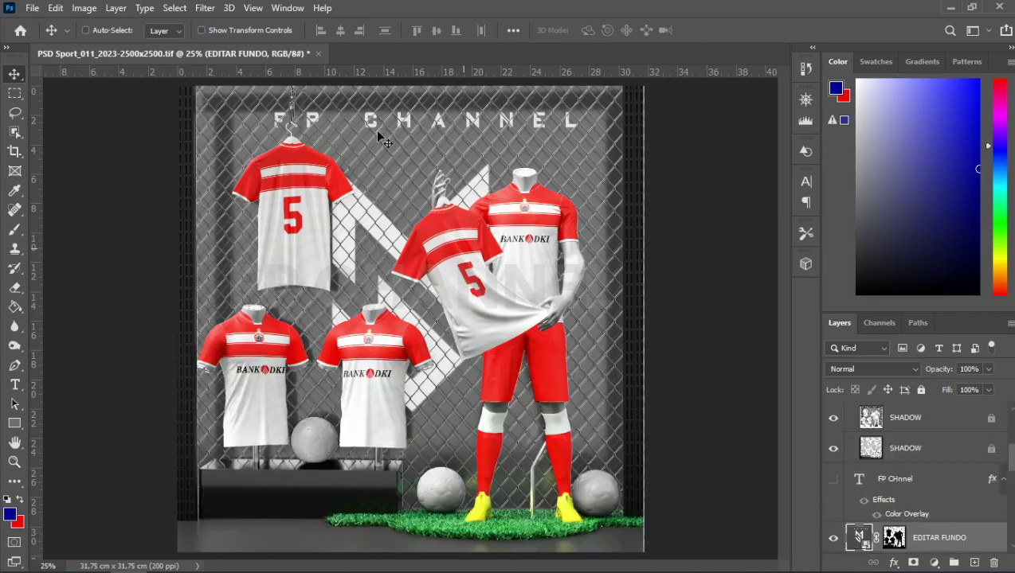
left_click(316, 53)
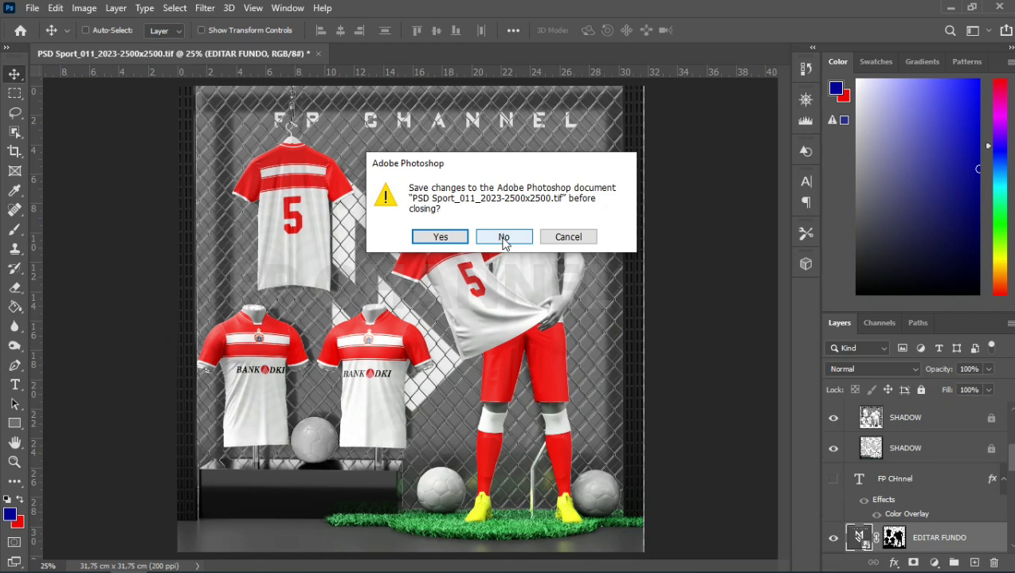
left_click(504, 239)
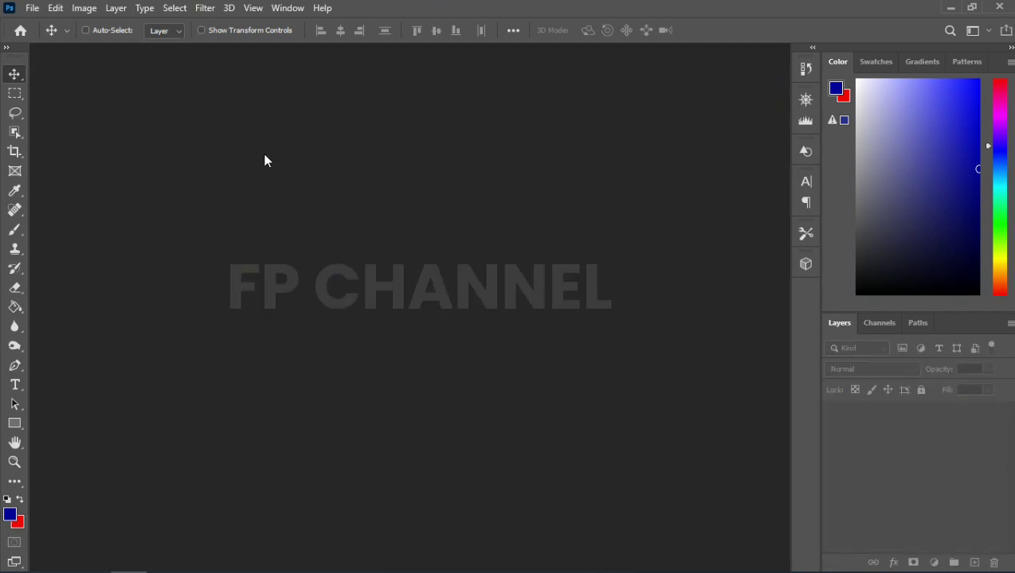
Open the blank mannequin mockup PSD Sport_011_2023-2500x2500.tif
left_click(33, 8)
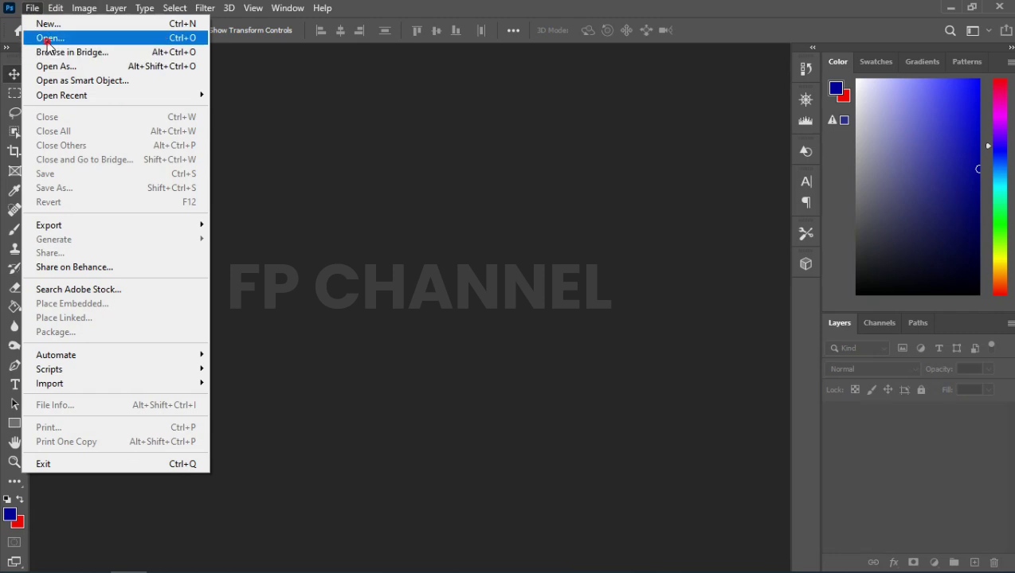
left_click(47, 39)
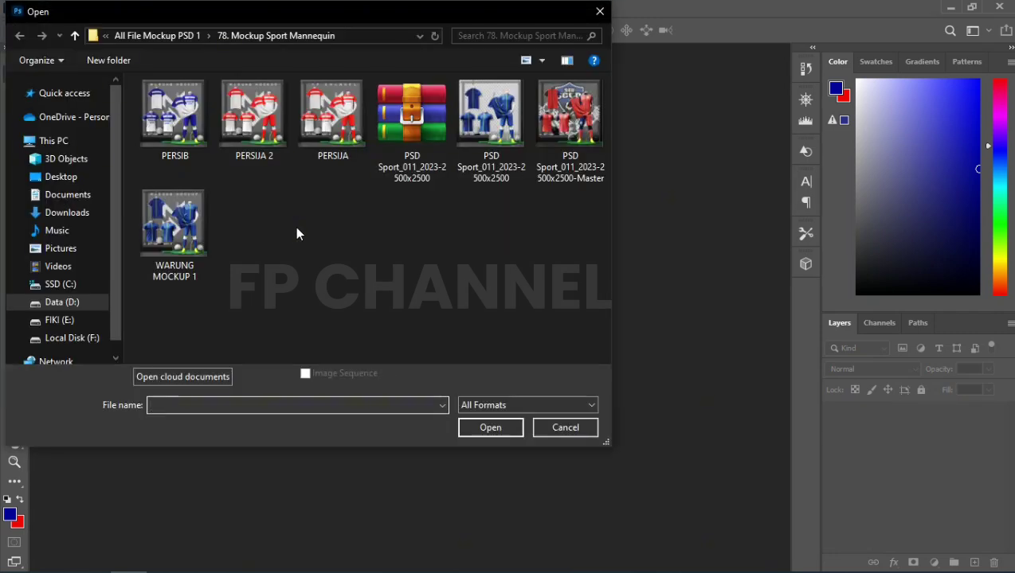
left_click(489, 430)
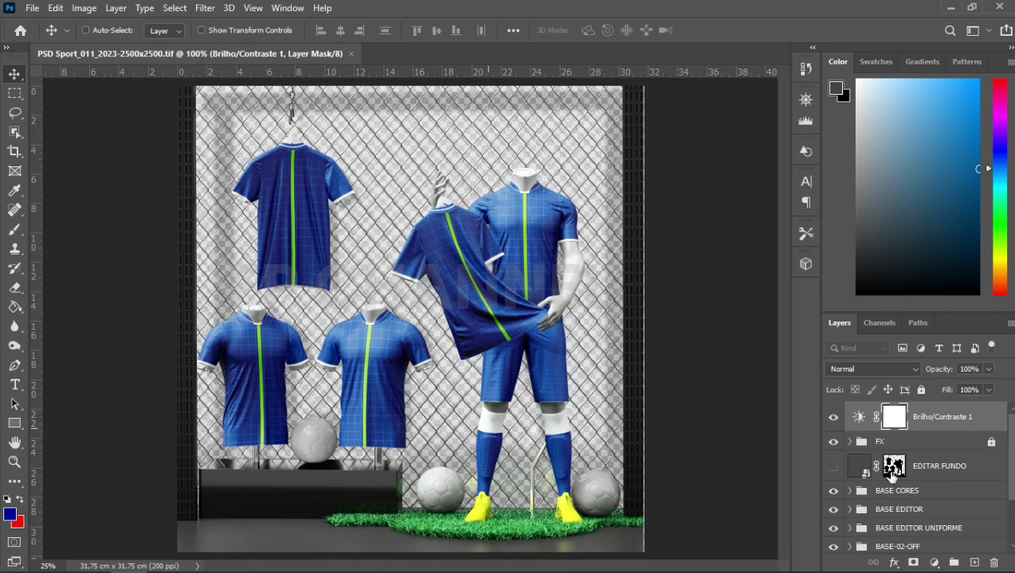
Toggle BASE CORES off and on, expand BASE EDITOR, and select BODY
scroll(884, 466, "down", 2)
scroll(868, 446, "down", 2)
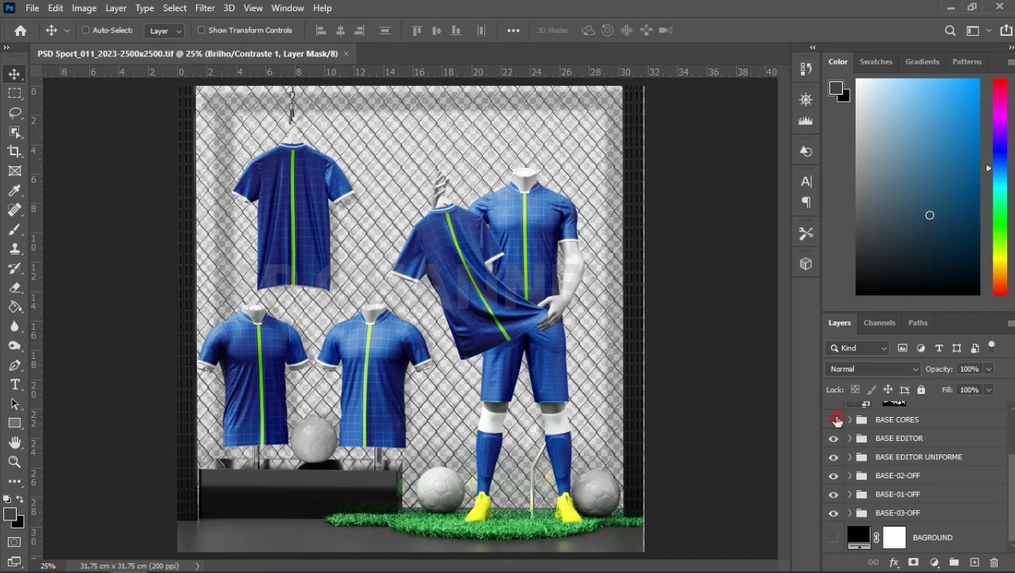
left_click(834, 420)
left_click(834, 420)
left_click(849, 439)
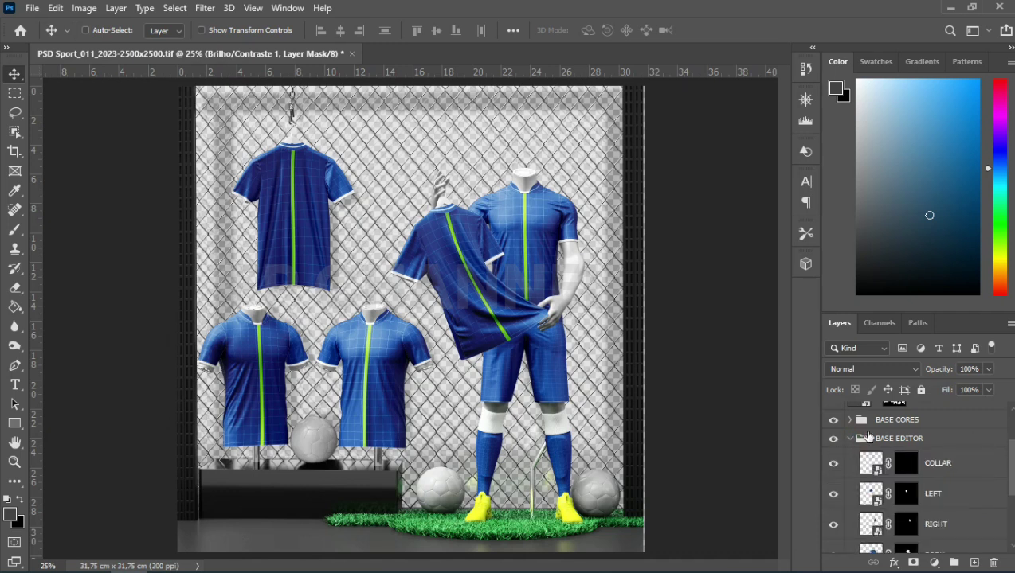
scroll(921, 465, "down", 3)
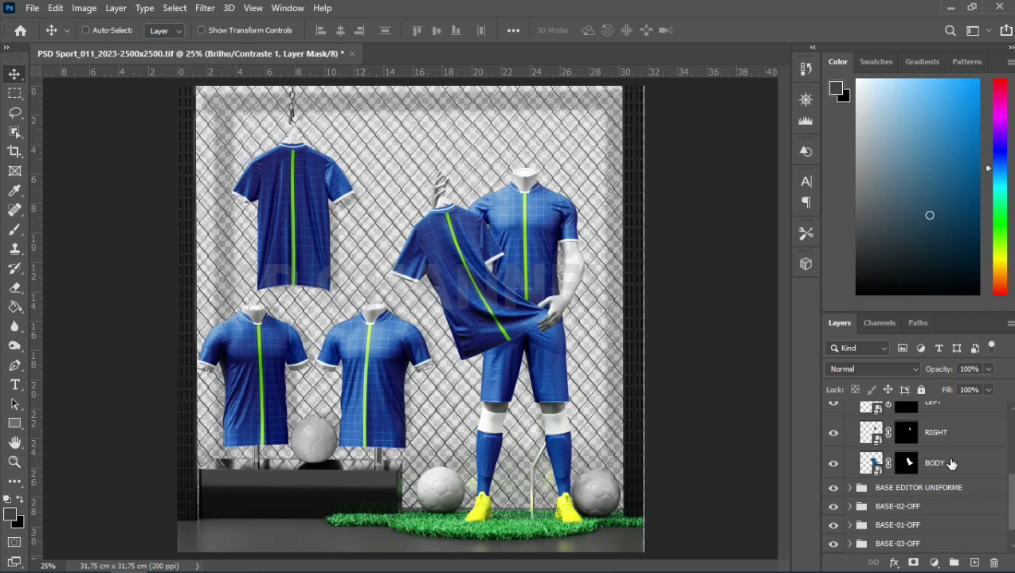
left_click(942, 463)
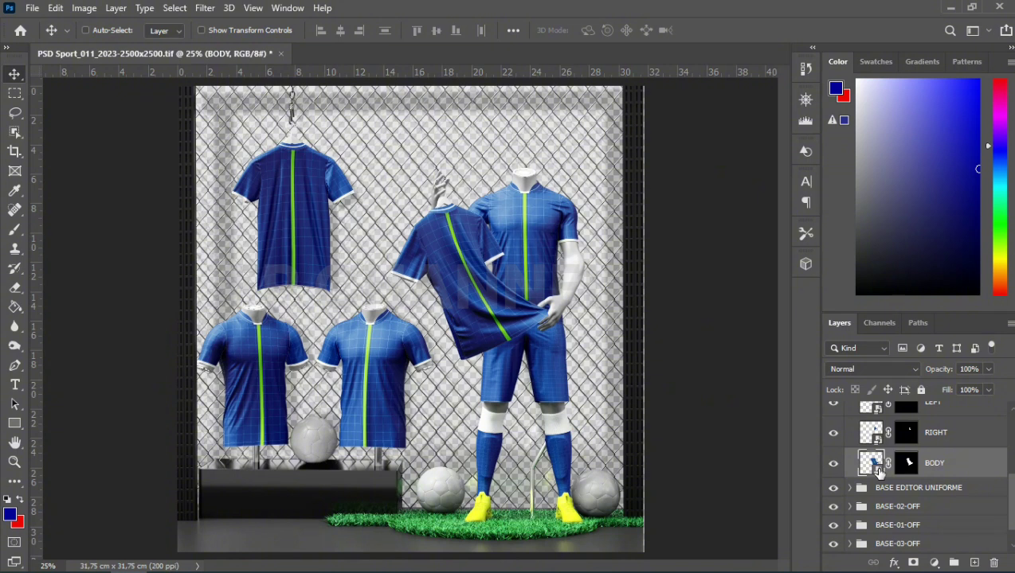
Inside the BODY smart object, place the linked BACK design above the blue layer
double_click(871, 462)
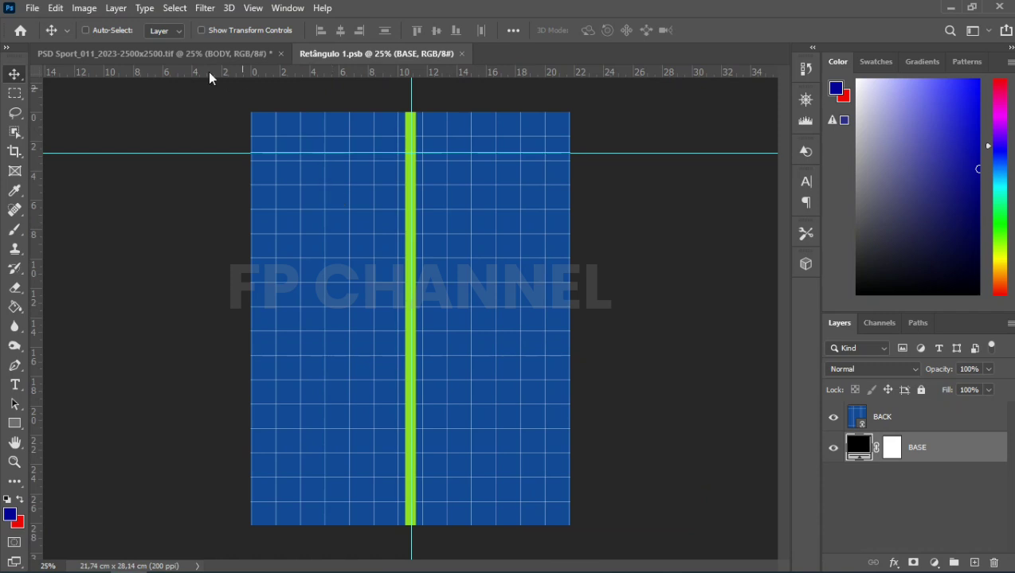
left_click(29, 9)
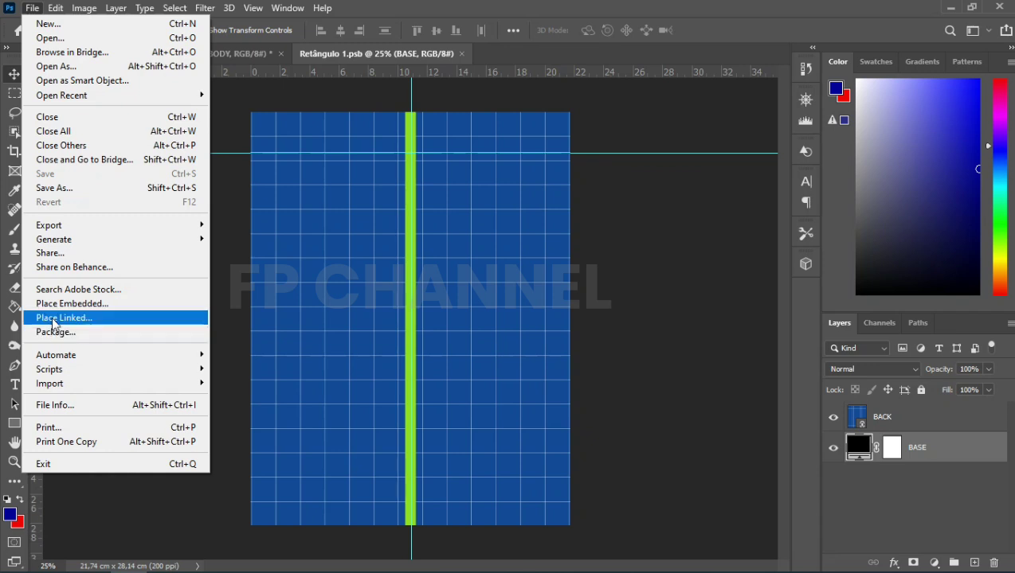
left_click(52, 317)
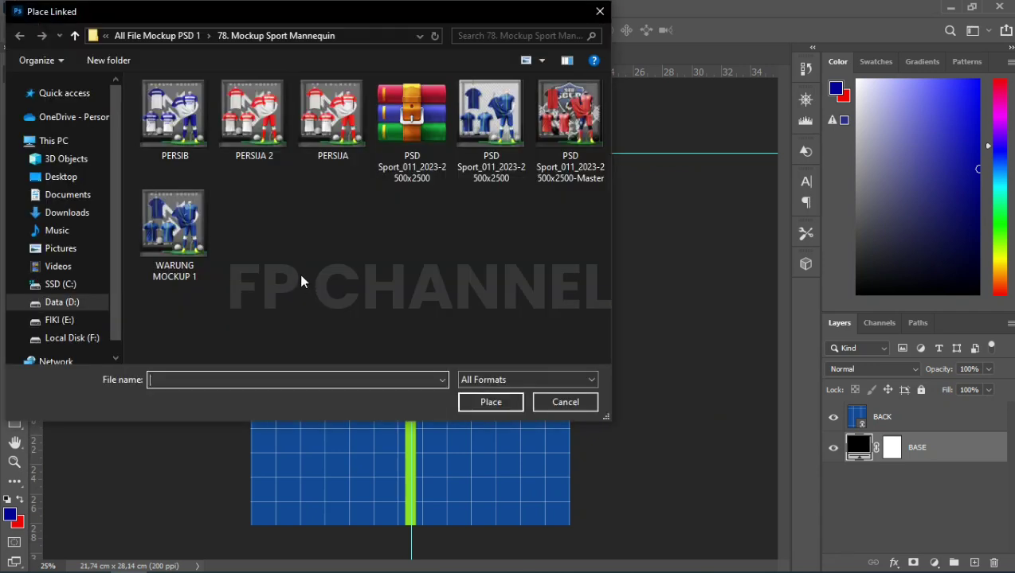
left_click(70, 195)
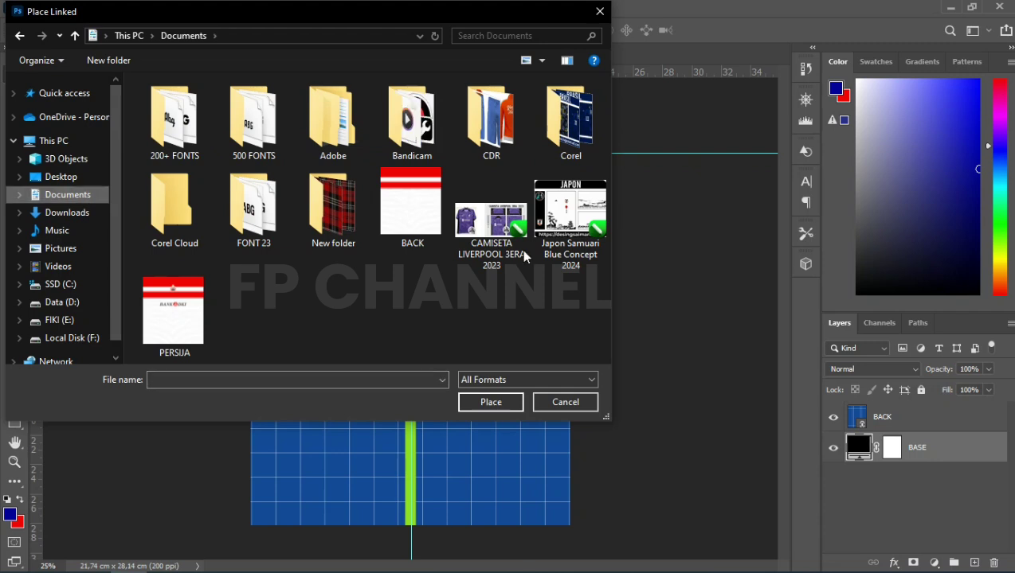
left_click(418, 231)
left_click(490, 405)
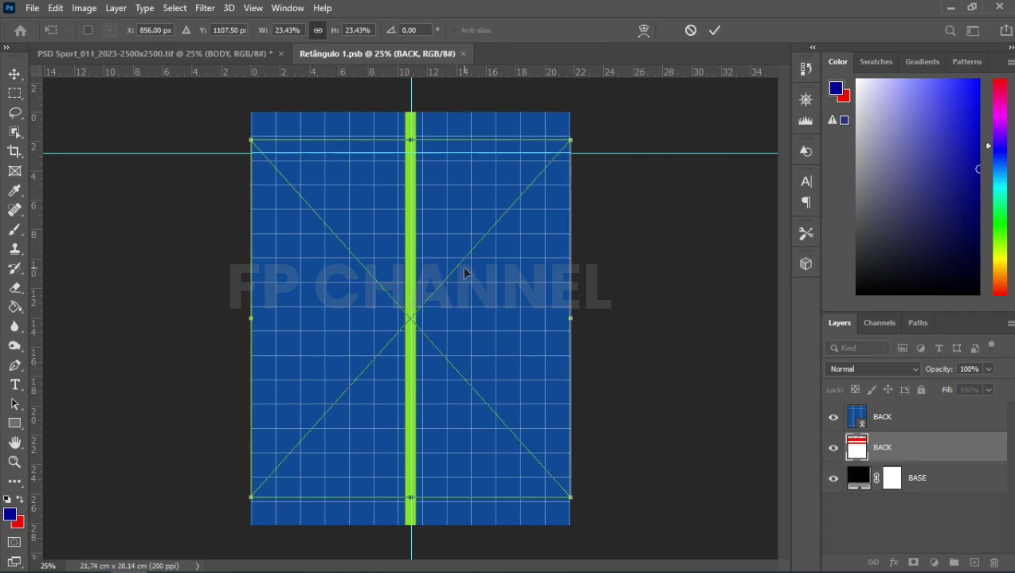
left_click(924, 449)
left_click_drag(926, 411, 927, 416)
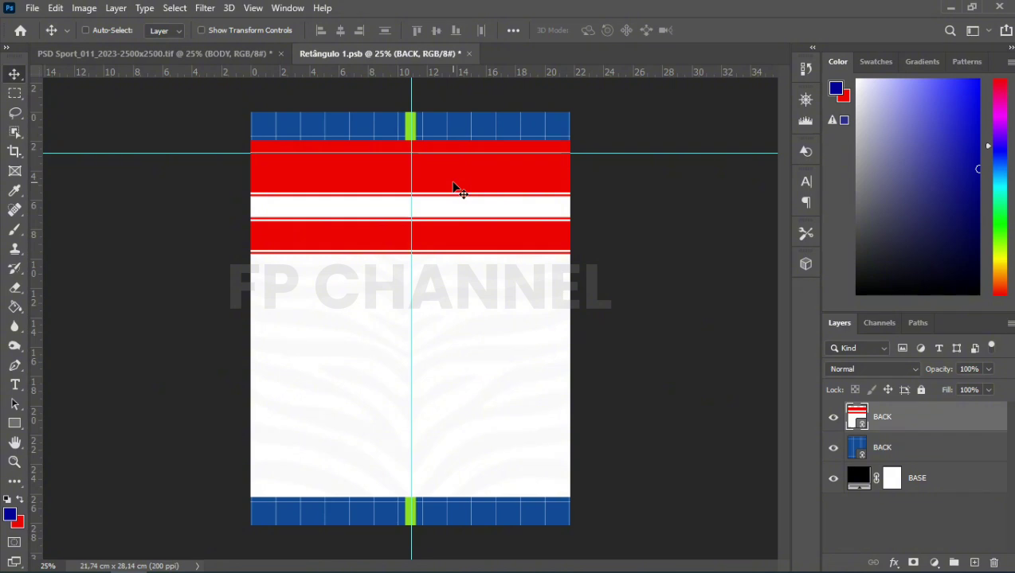
Stretch the BACK design to cover the panel top to bottom, then save and close BODY
key("ctrl+t")
left_click_drag(410, 140, 410, 113)
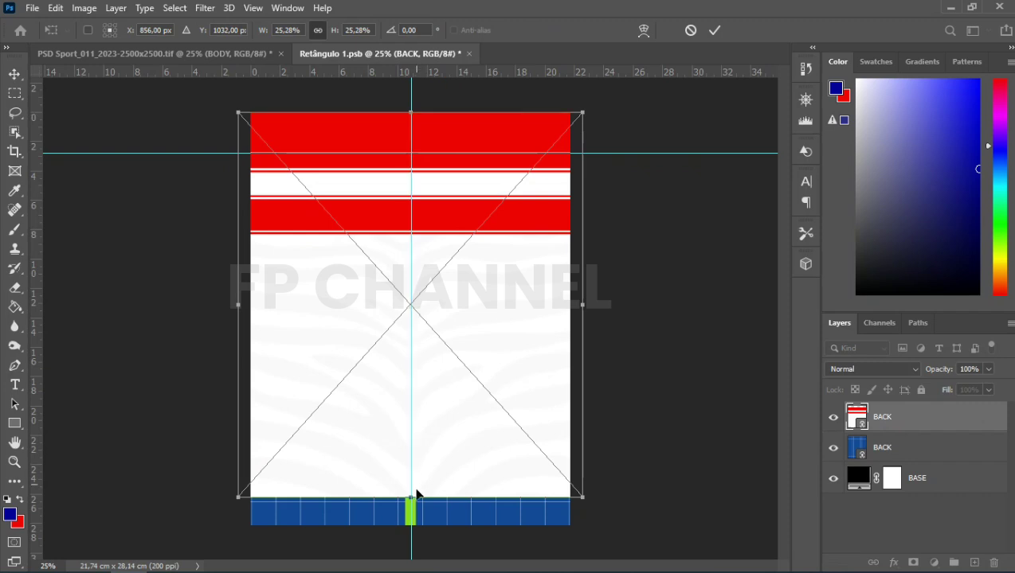
left_click_drag(410, 498, 408, 526)
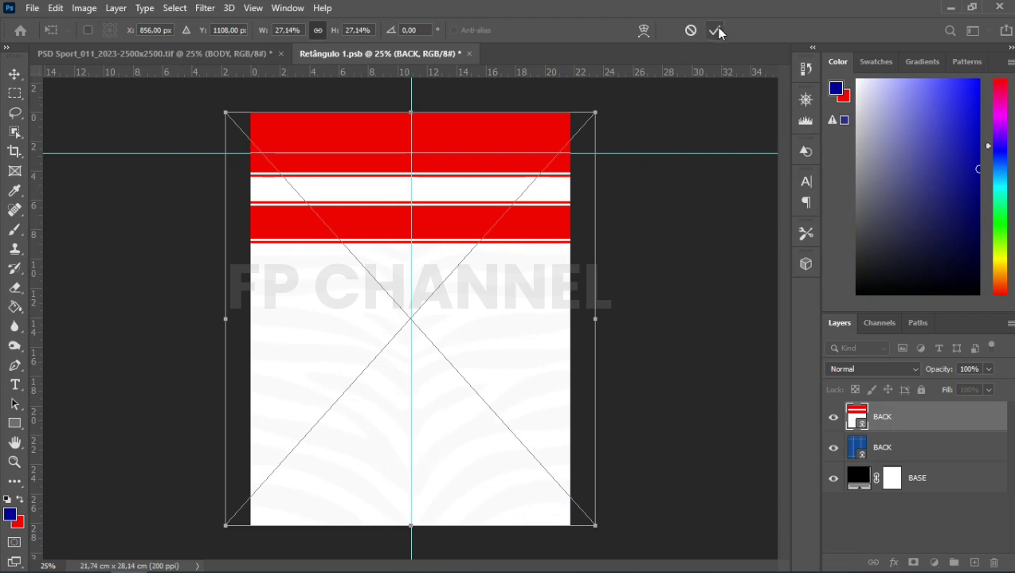
key("Return")
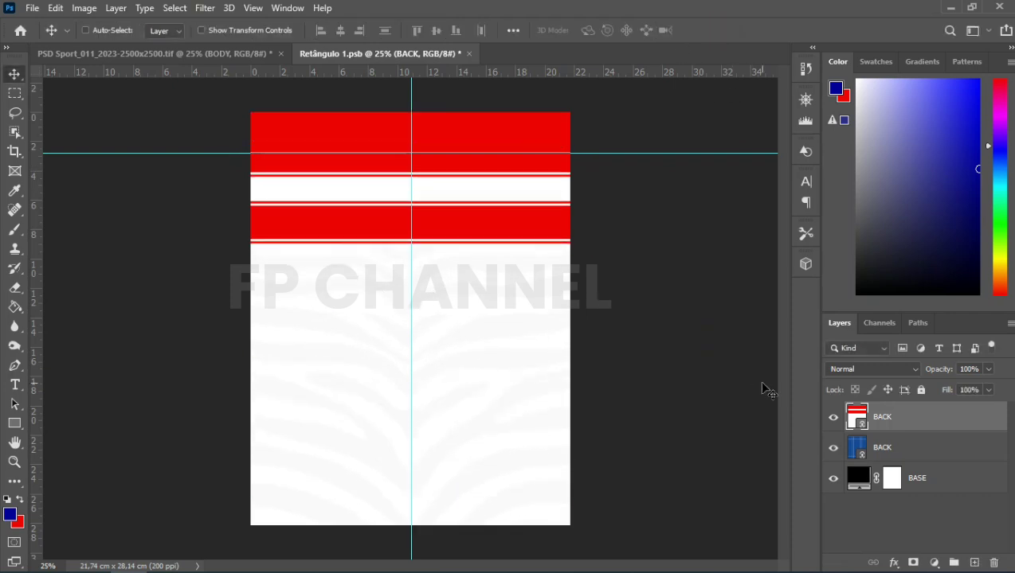
key("ctrl")
key("ctrl+w")
key("Return")
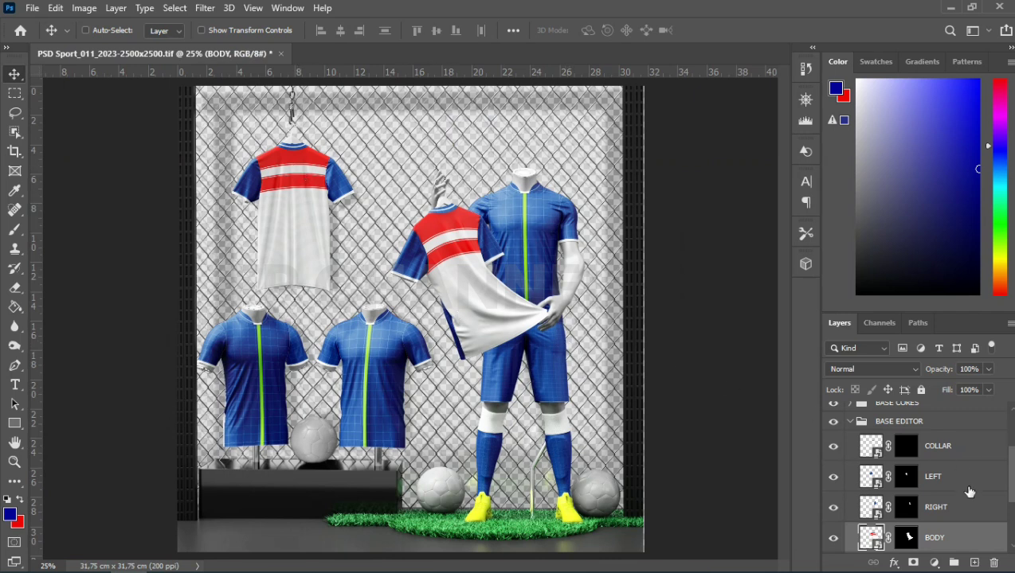
Open the COLLAR smart object and select its blue fabric LAYER
scroll(970, 492, "down", 1)
scroll(969, 492, "up", 1)
left_click(878, 453)
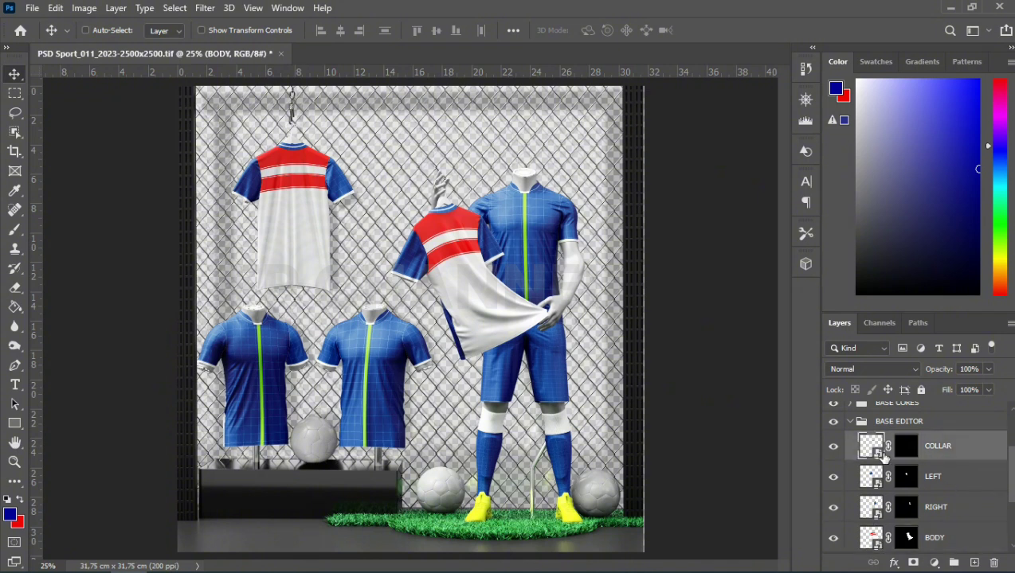
double_click(874, 451)
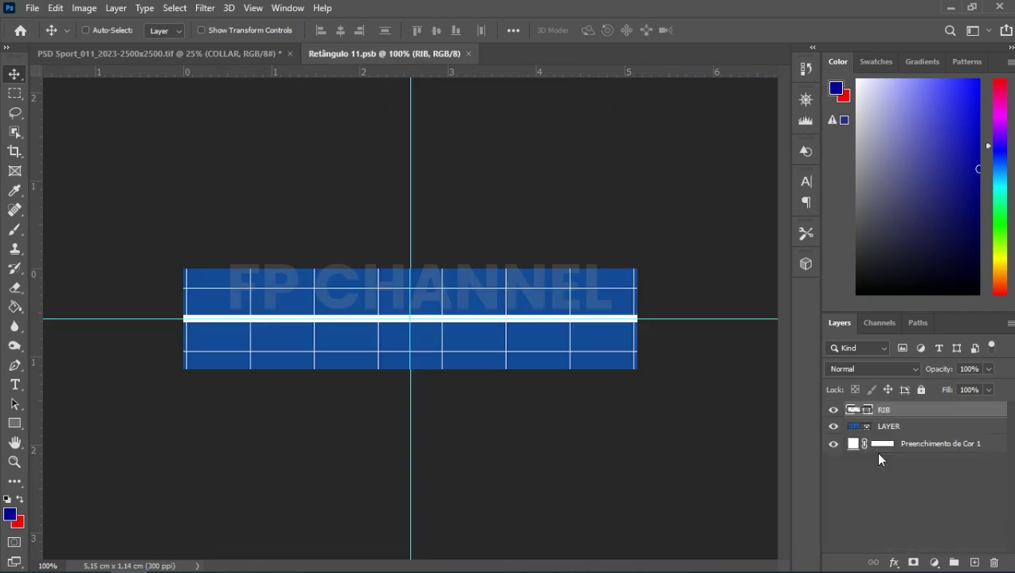
left_click(916, 429)
Give LAYER a red ff0000 Color Overlay, then save and close the collar
left_click(895, 562)
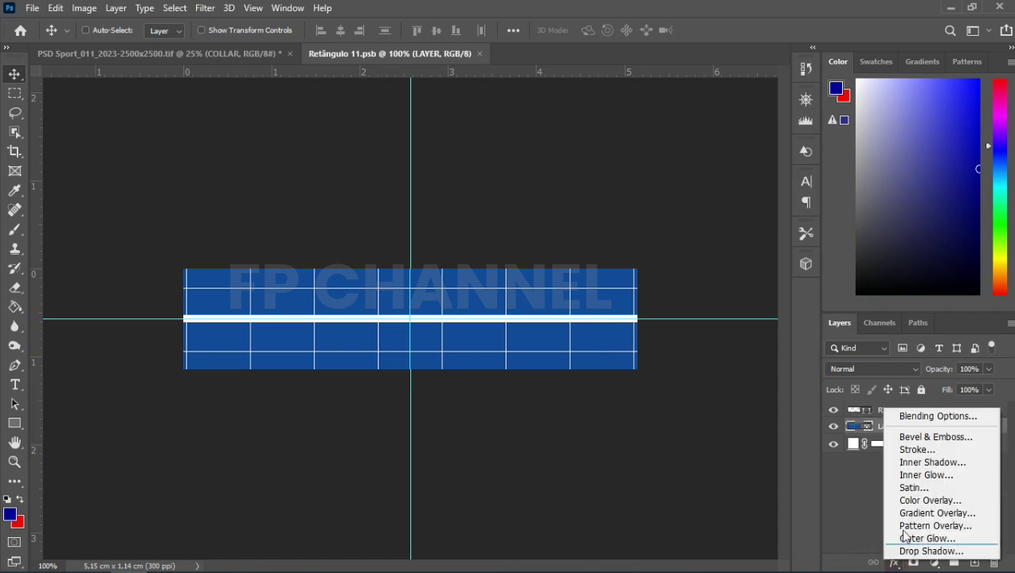
left_click(909, 504)
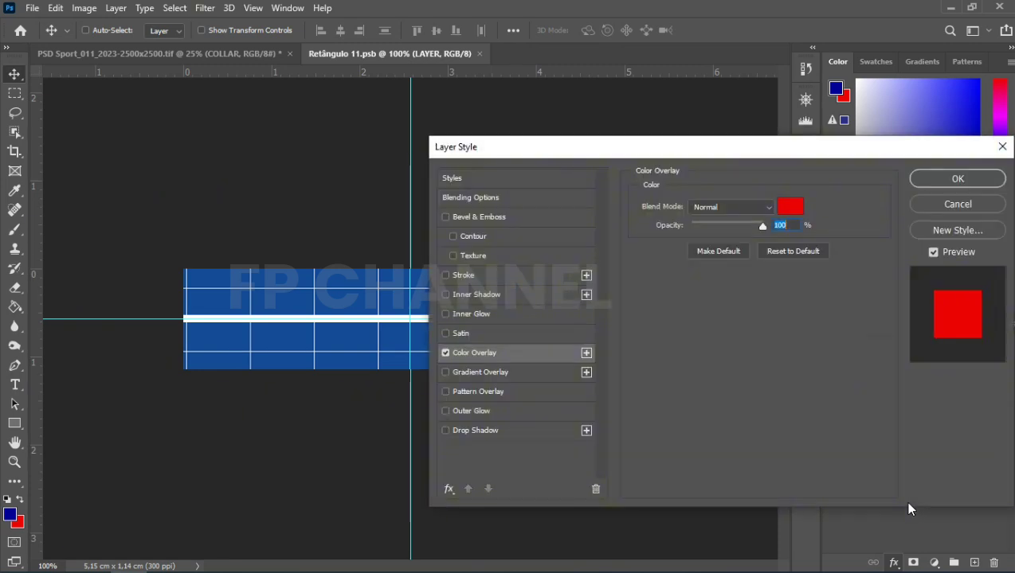
left_click(788, 208)
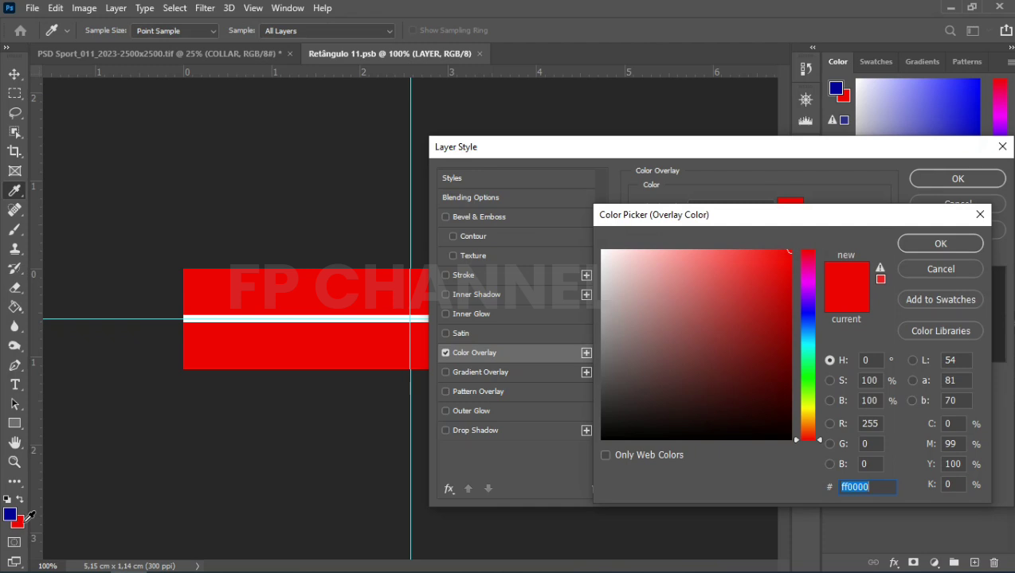
left_click(940, 243)
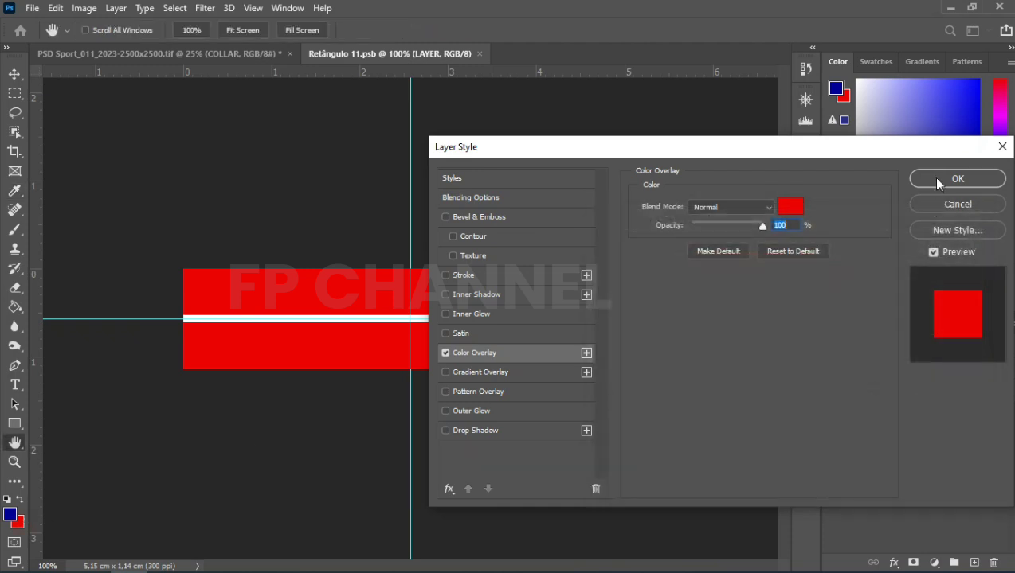
left_click(931, 177)
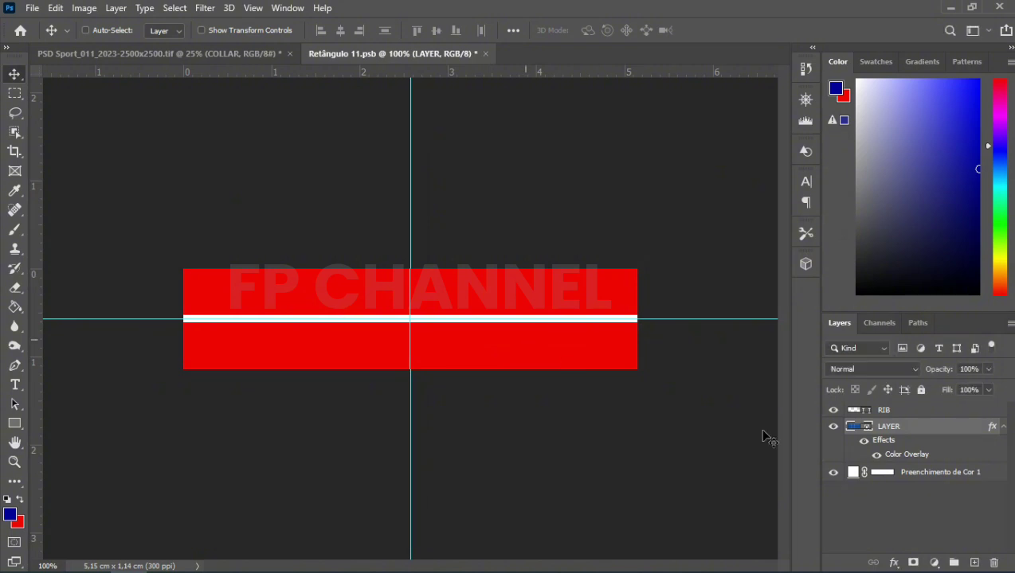
key("ctrl+w")
key("Return")
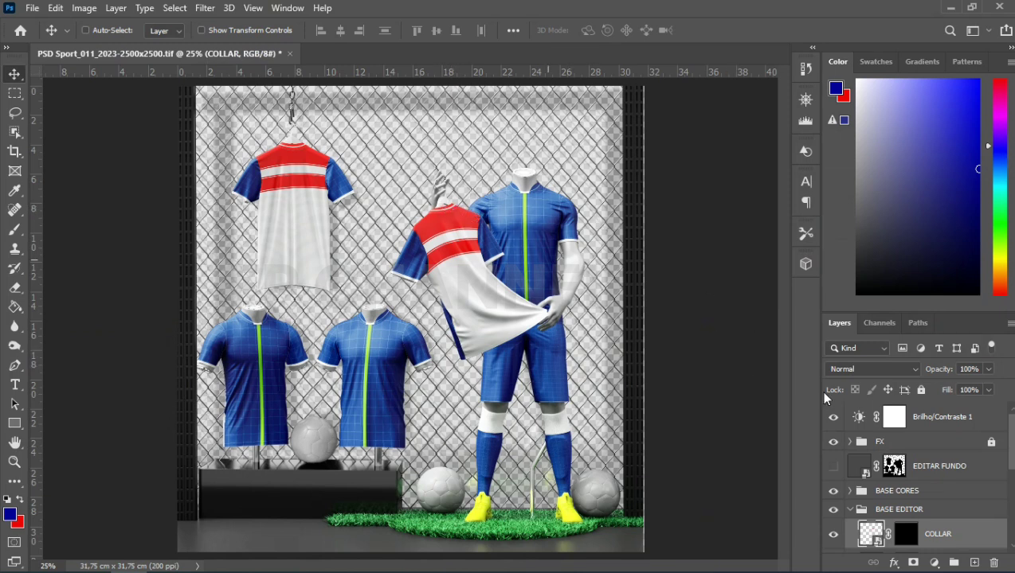
Open the LEFT sleeve smart object and select its blue grid LAYER
scroll(959, 485, "down", 2)
left_click(949, 505)
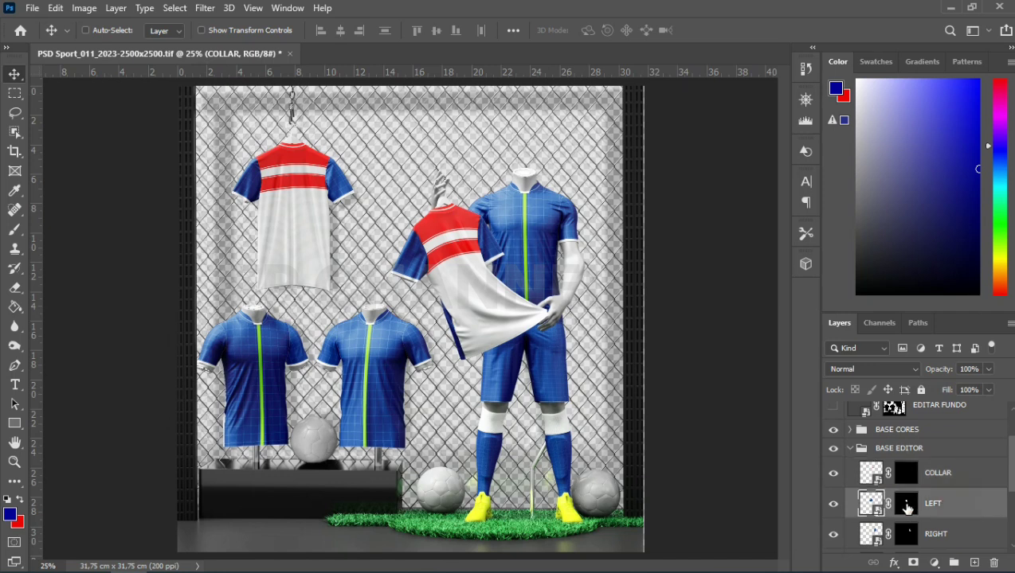
double_click(873, 505)
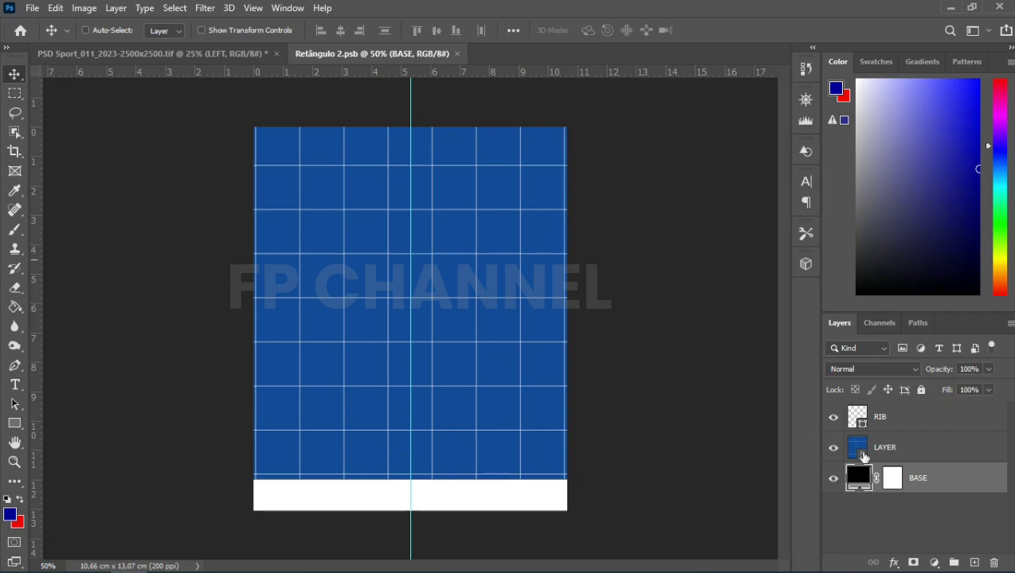
left_click(916, 452)
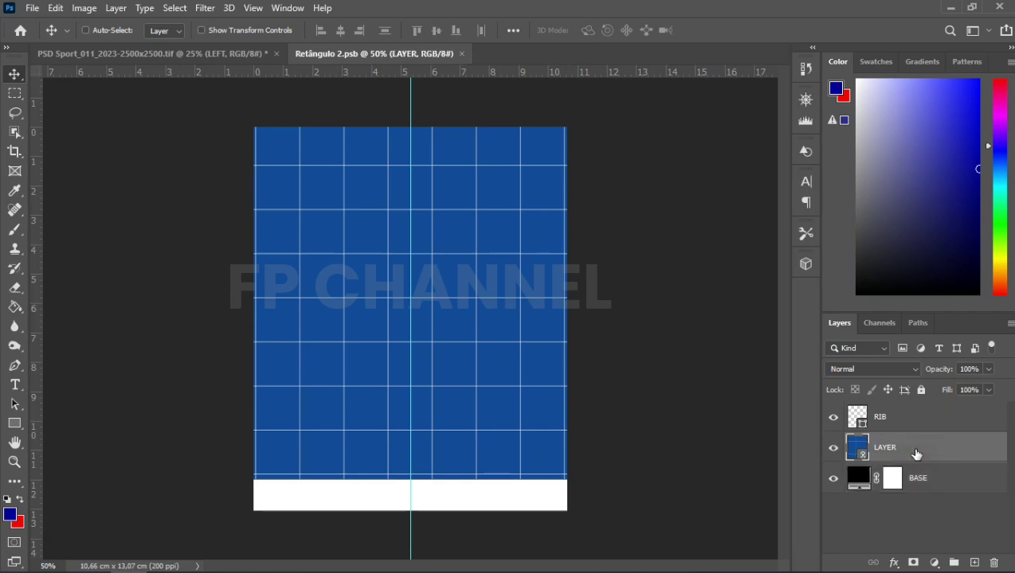
Apply a red ff0000 Color Overlay to LAYER, save the LEFT sleeve, then select RIGHT
left_click(894, 563)
left_click(902, 503)
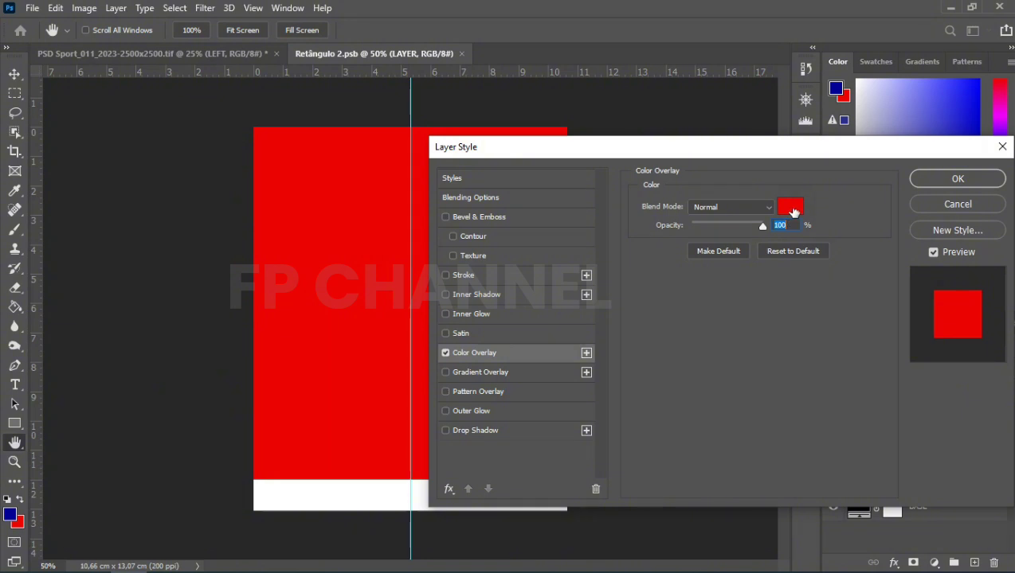
left_click(790, 209)
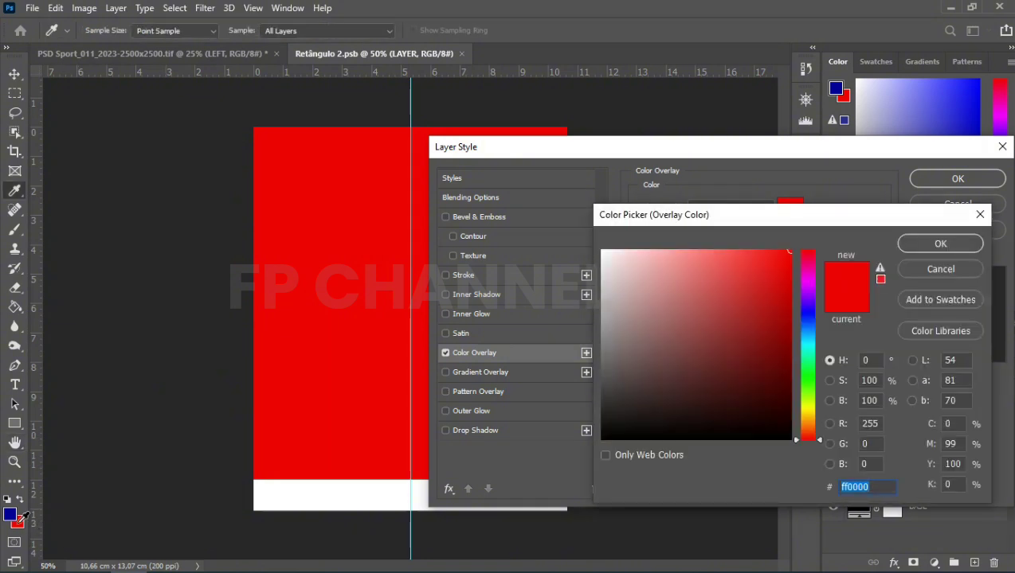
left_click(938, 244)
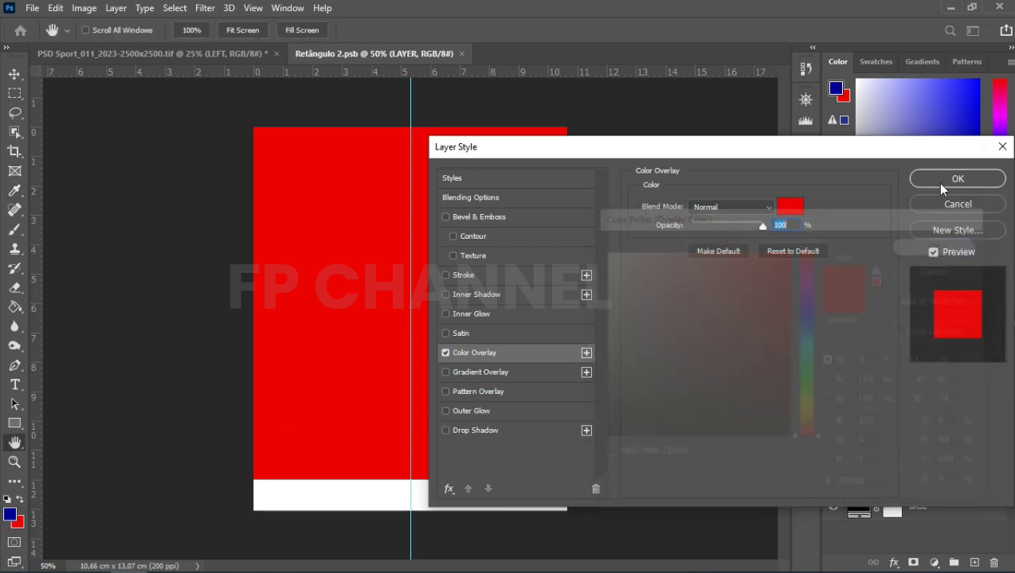
left_click(948, 180)
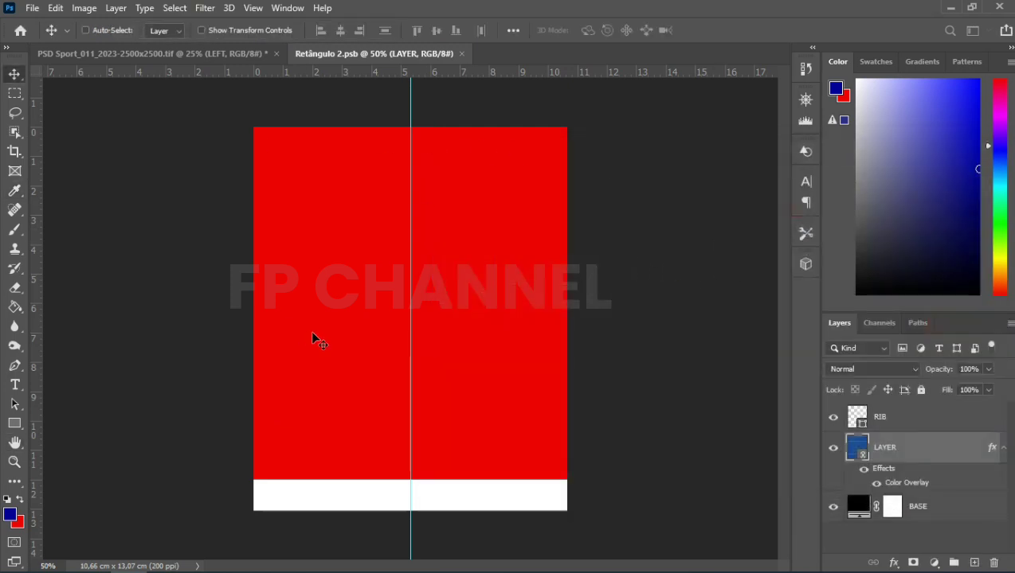
key("ctrl+w")
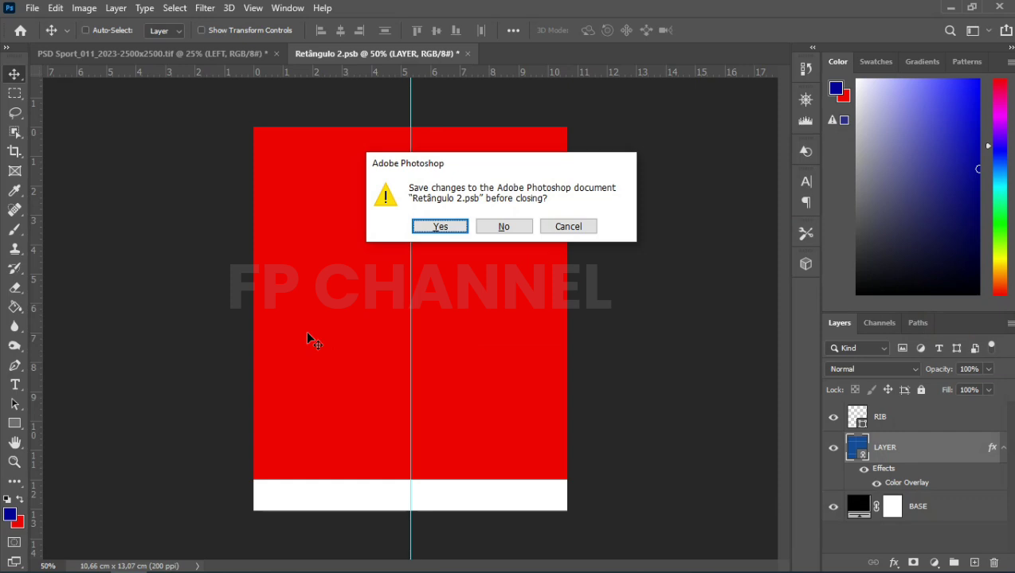
key("Return")
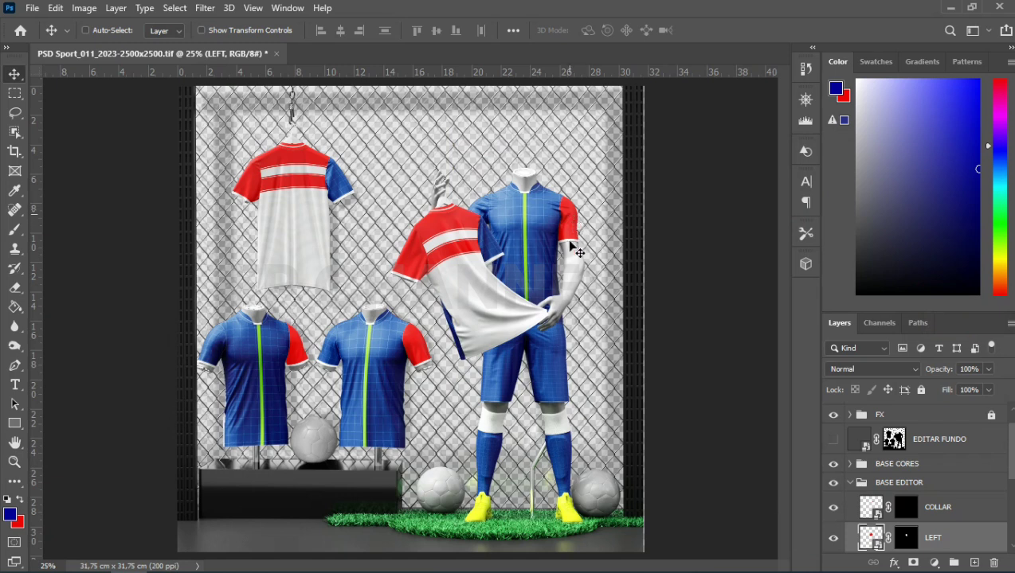
scroll(983, 486, "down", 3)
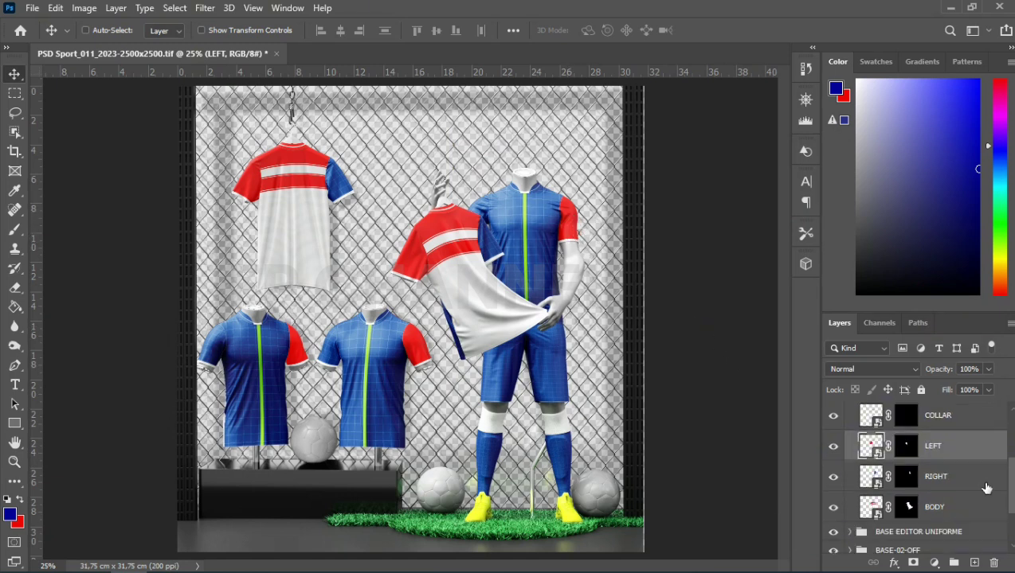
left_click(962, 476)
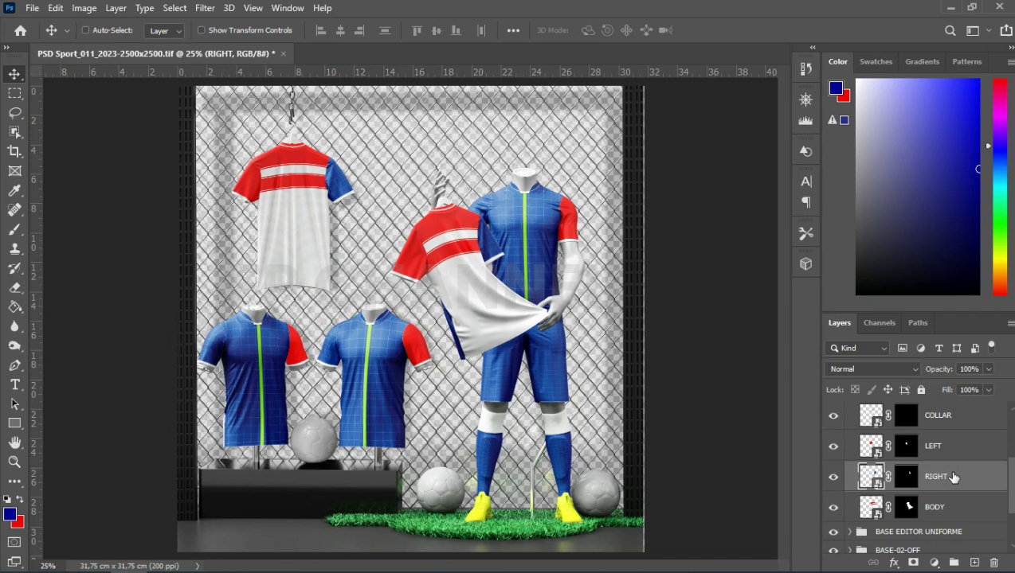
Give the RIGHT sleeve's LAYER a red ff0000 Color Overlay and save the smart object
double_click(875, 481)
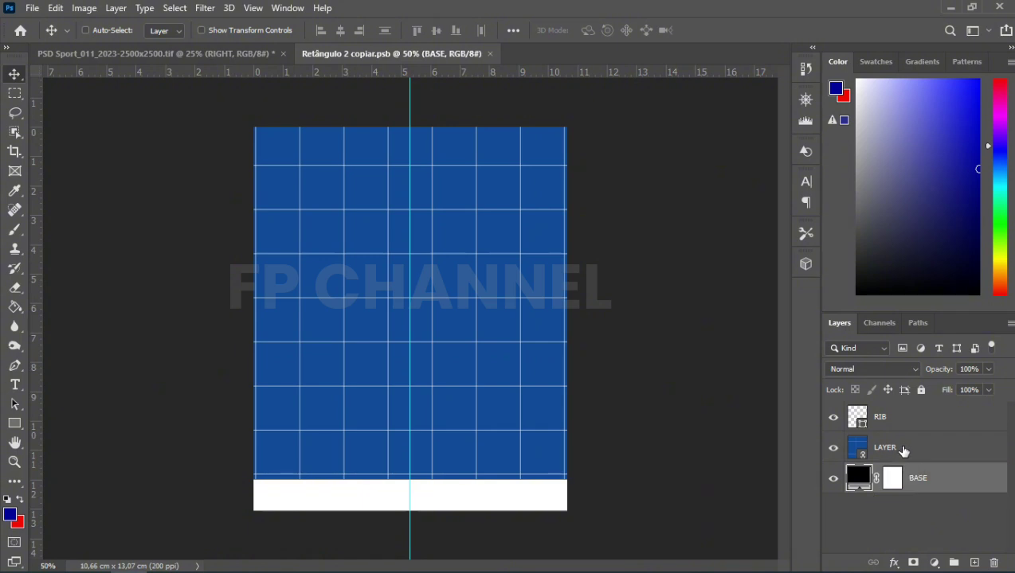
left_click(904, 450)
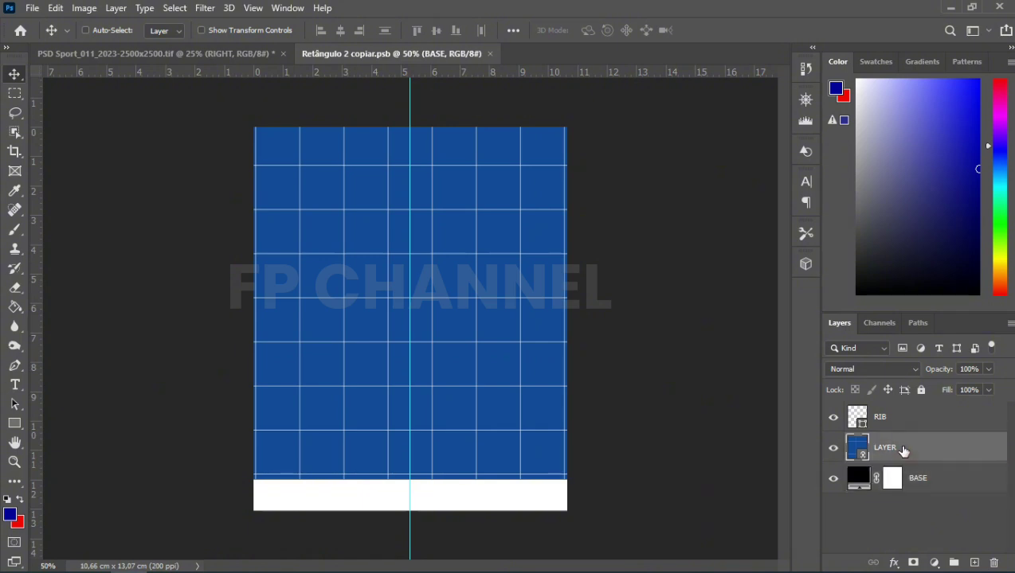
left_click(893, 562)
left_click(908, 500)
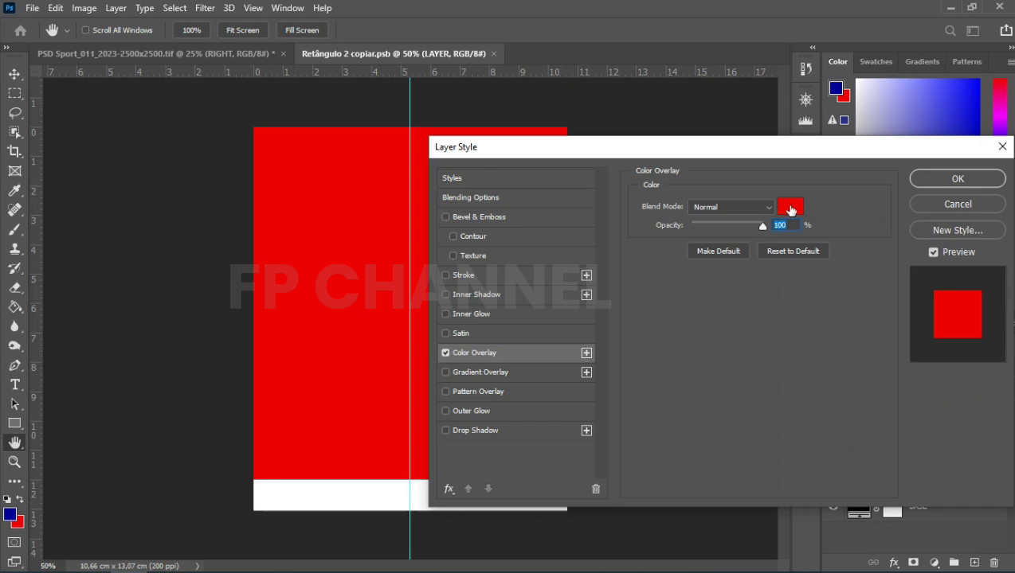
left_click(791, 209)
left_click(27, 518)
left_click(939, 245)
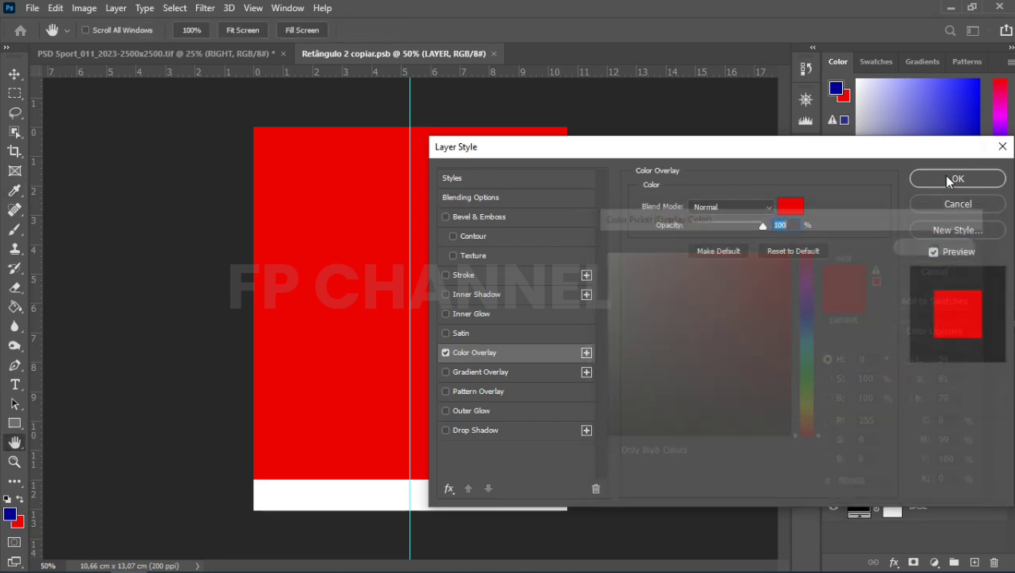
left_click(956, 178)
key("ctrl+w")
key("Return")
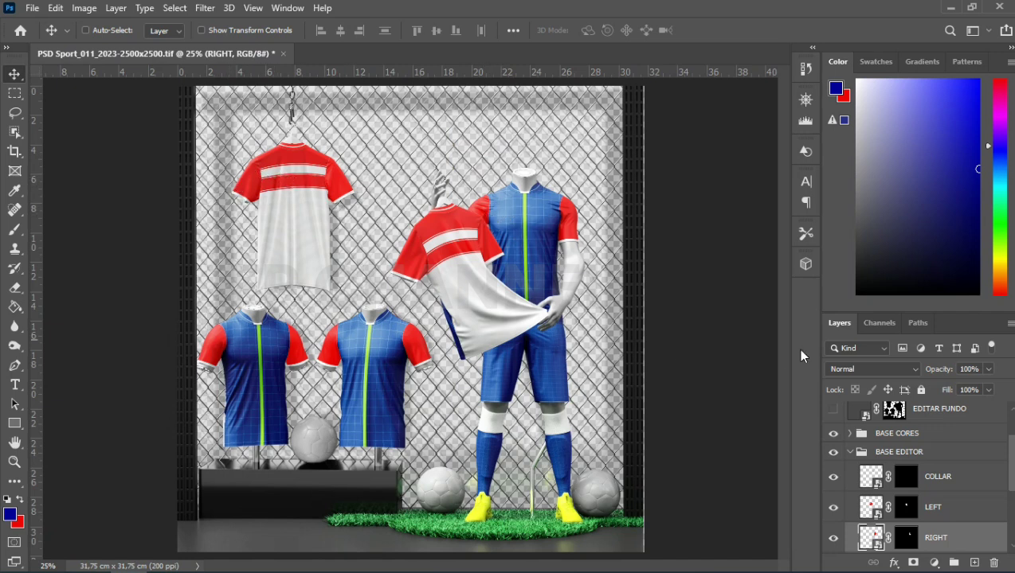
Expand the BASE EDITOR UNIFORME group and select its jersey BODY layer
scroll(938, 477, "down", 1)
scroll(938, 476, "down", 1)
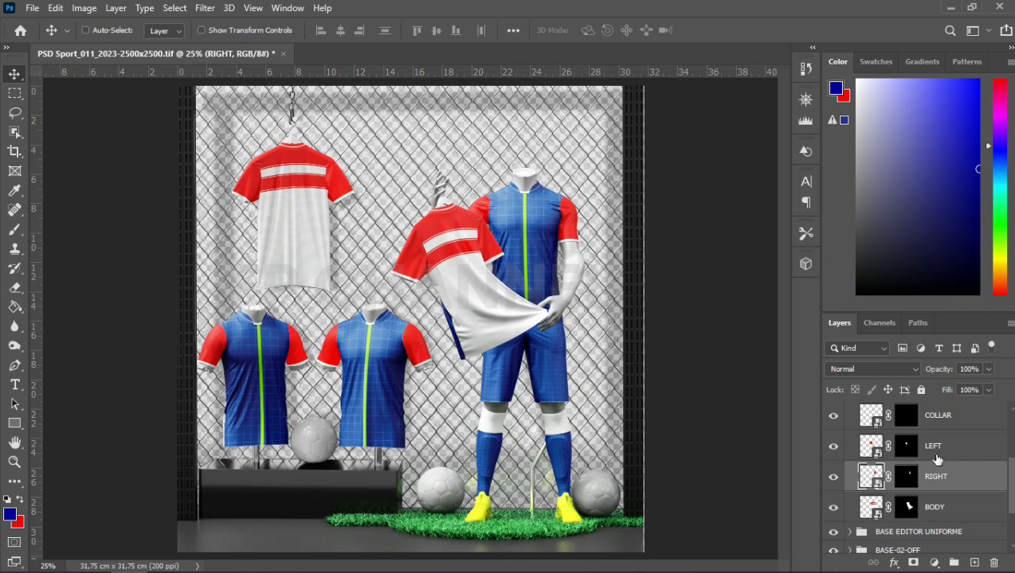
scroll(937, 459, "down", 2)
left_click(944, 470)
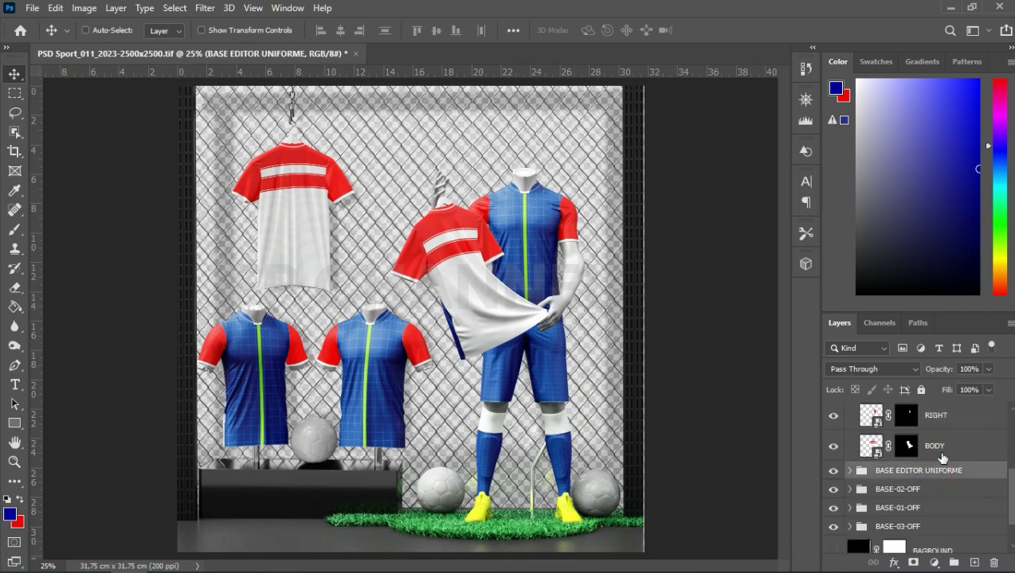
scroll(942, 459, "up", 2)
scroll(941, 458, "down", 2)
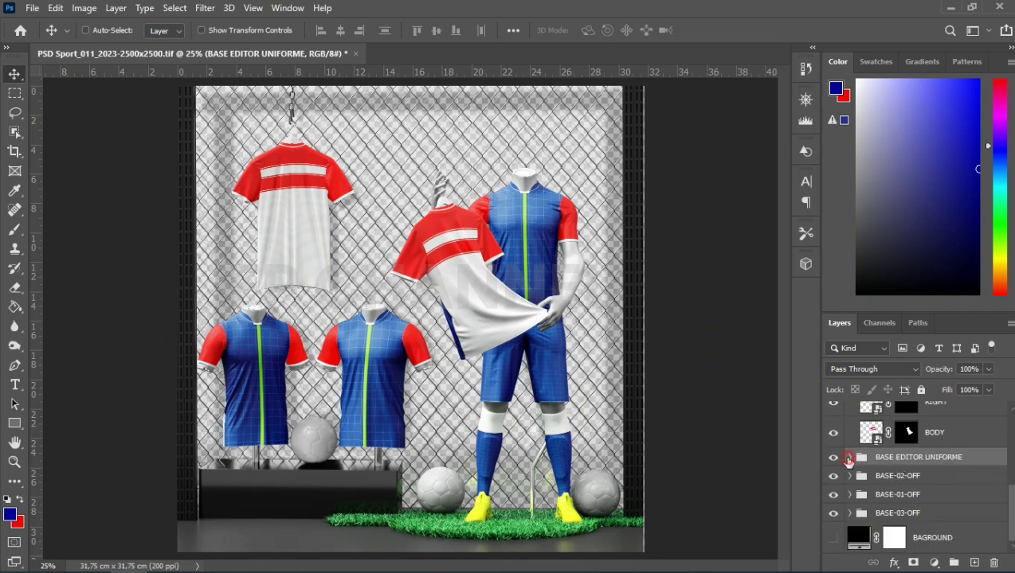
left_click(848, 458)
scroll(939, 466, "down", 2)
scroll(944, 478, "down", 1)
scroll(944, 478, "down", 1)
scroll(946, 466, "down", 1)
scroll(950, 446, "down", 1)
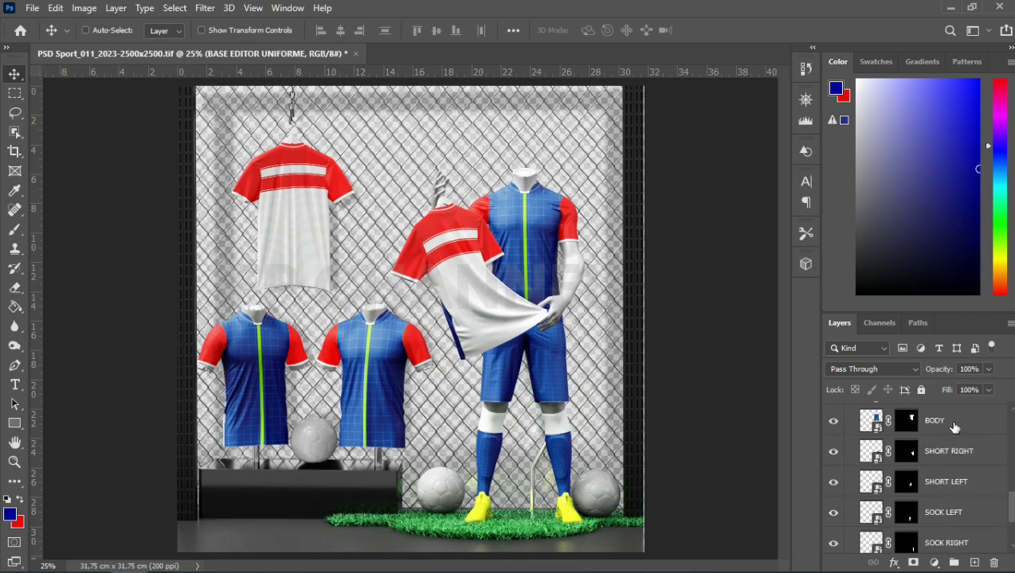
left_click(952, 428)
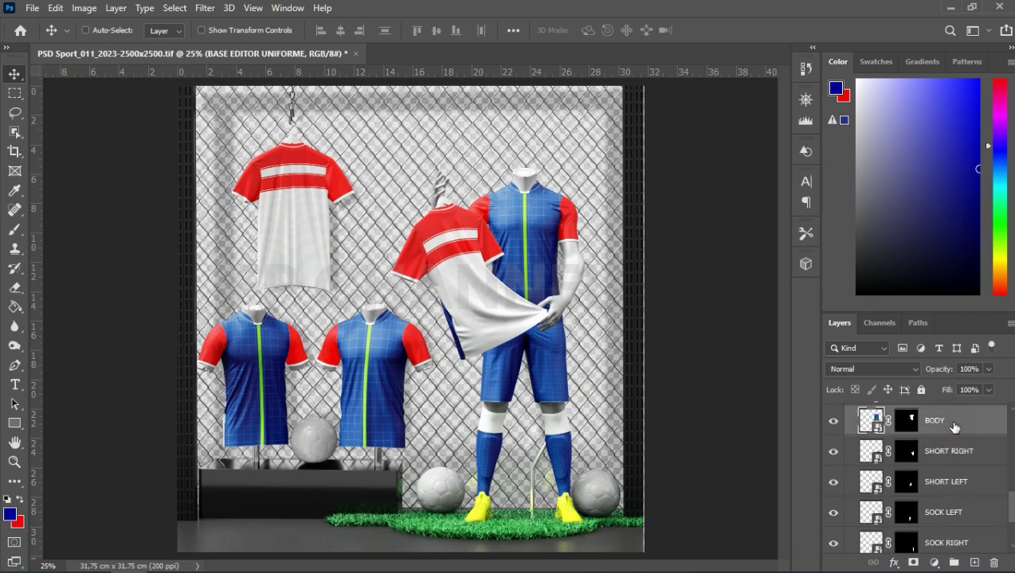
Inside the BODY smart object, place the linked PERSIJA design file
double_click(877, 428)
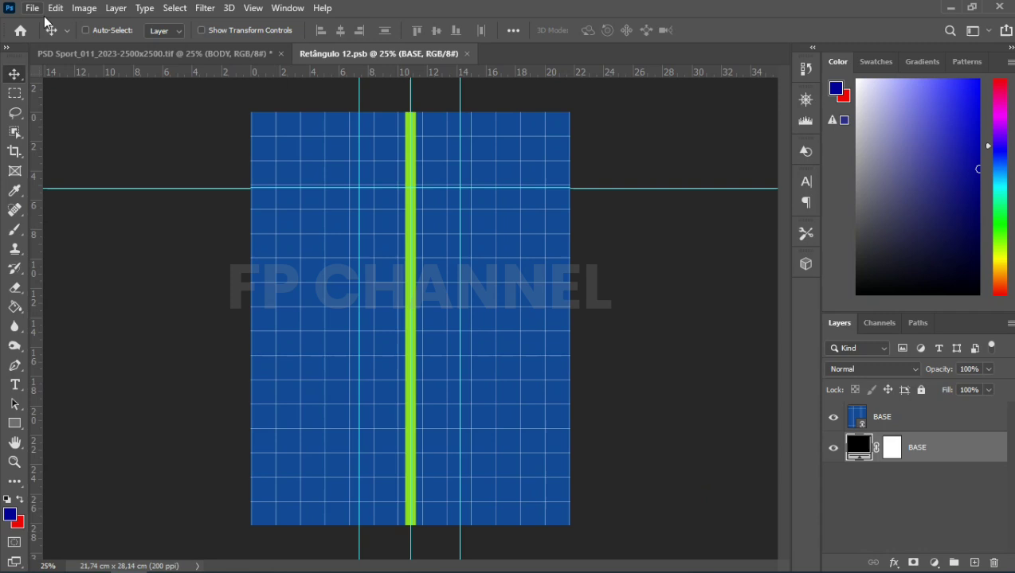
left_click(33, 10)
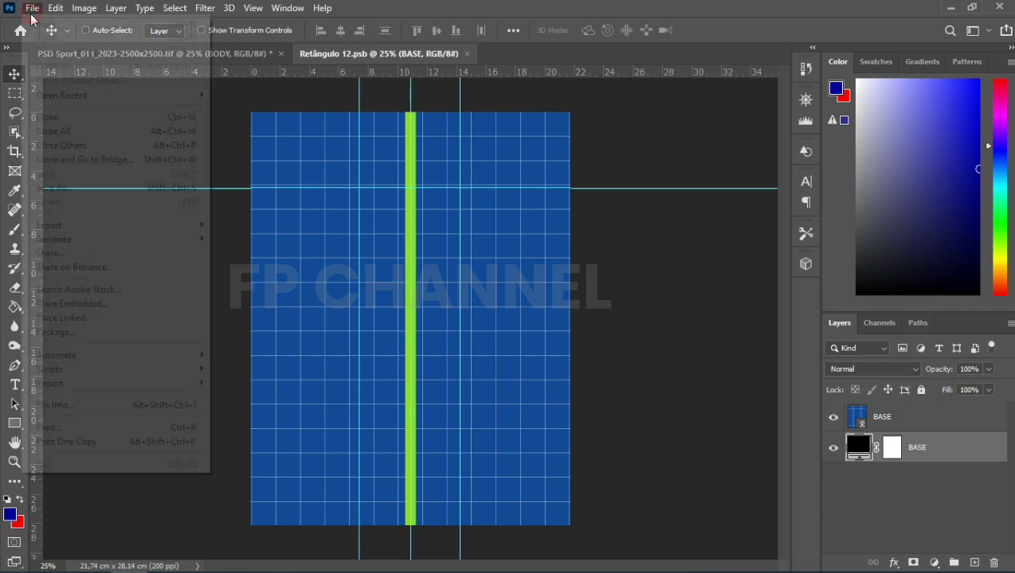
left_click(62, 317)
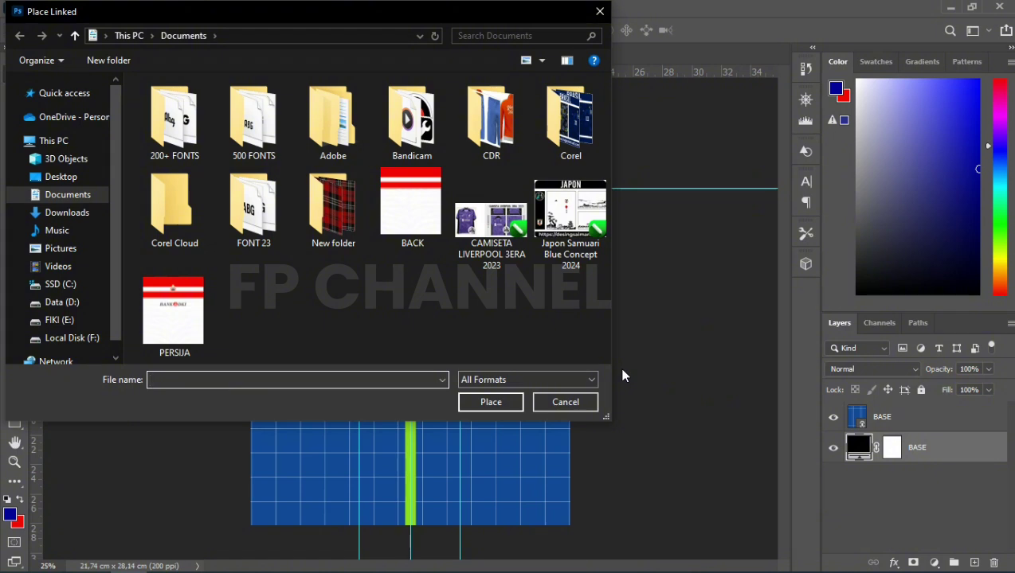
left_click(160, 309)
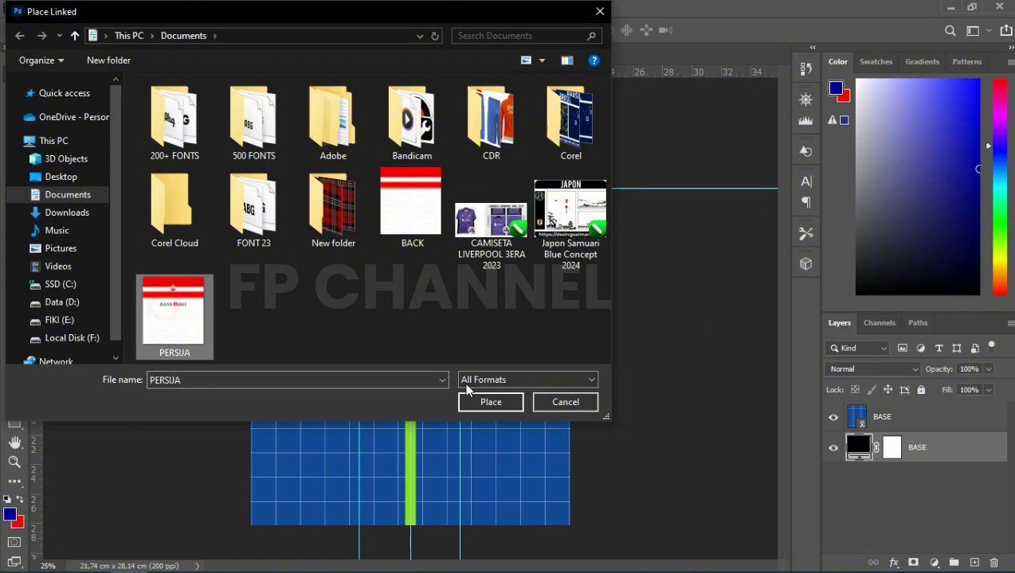
left_click(491, 402)
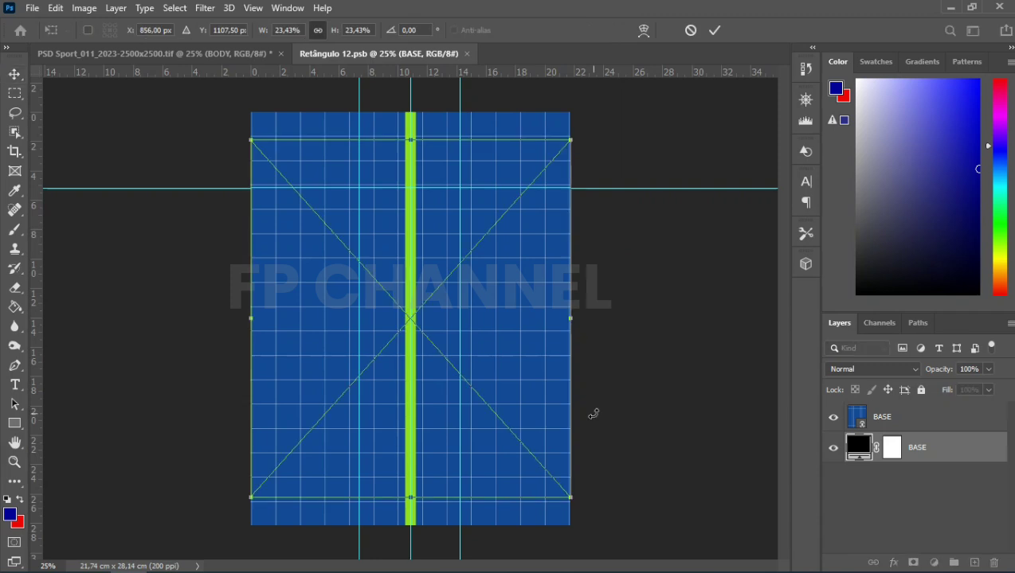
key("Return")
left_click_drag(947, 451, 946, 416)
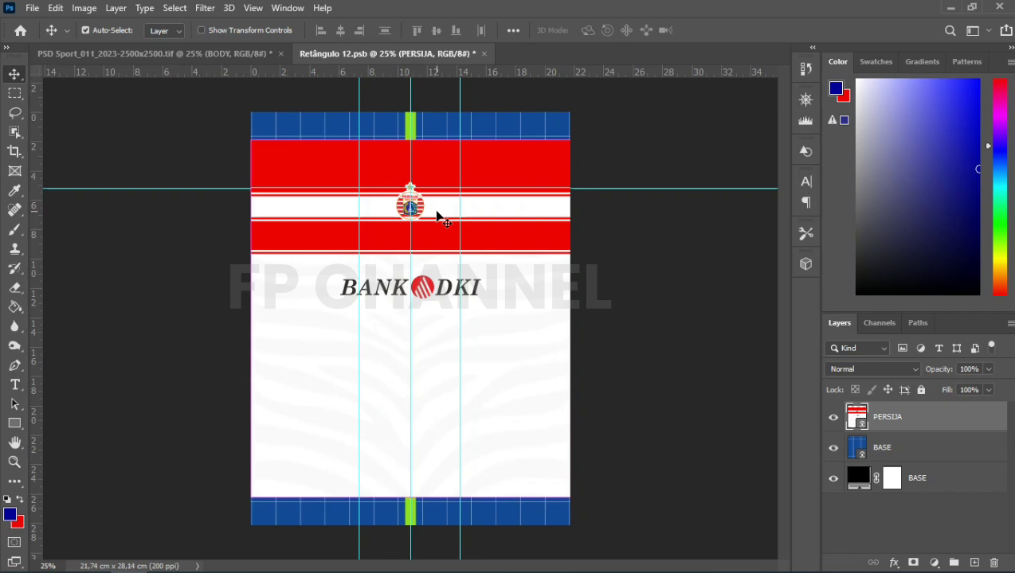
Stretch the PERSIJA design over the full panel height, then save and close BODY
key("ctrl+t")
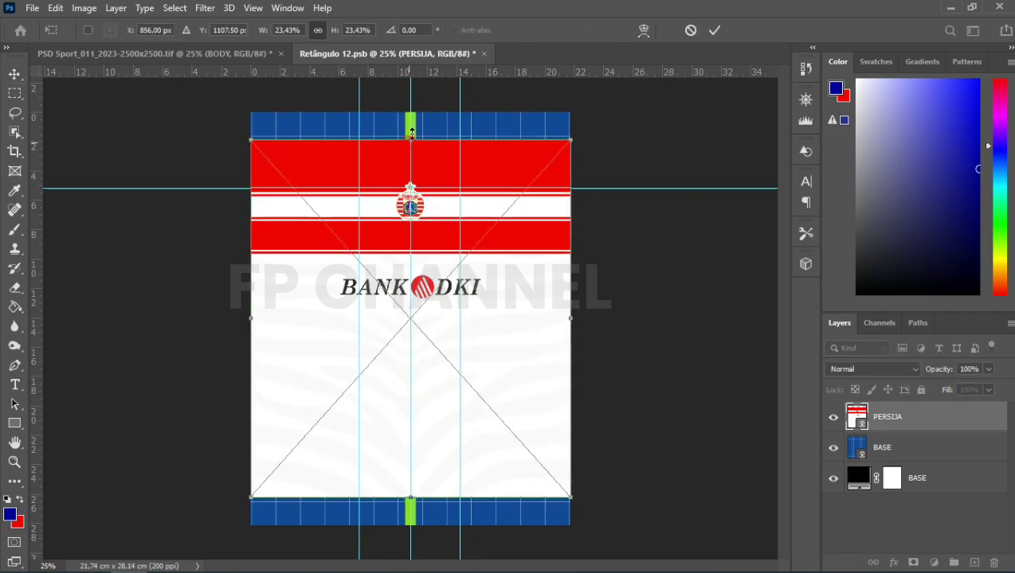
left_click_drag(411, 131, 411, 105)
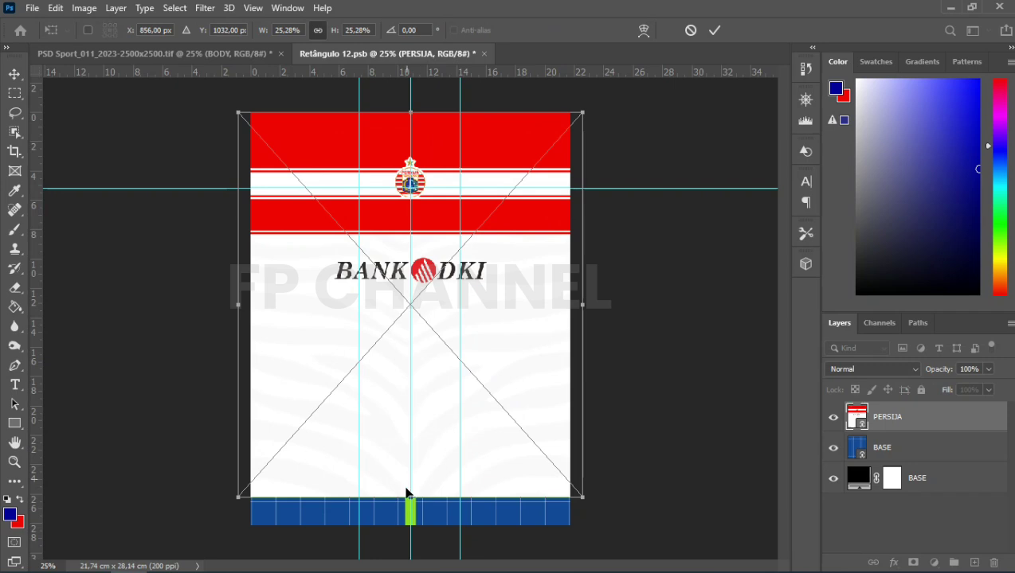
left_click_drag(412, 499, 411, 529)
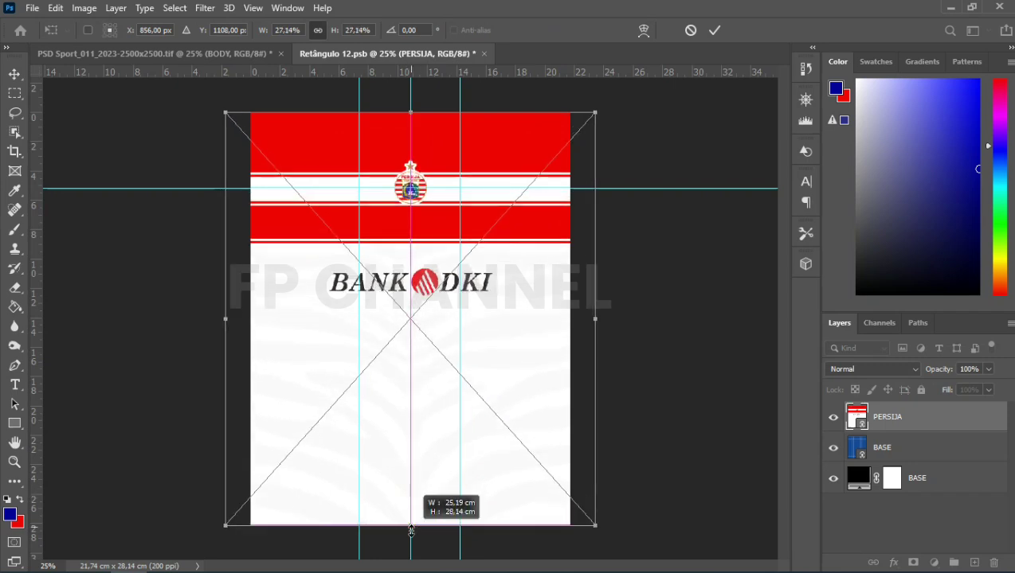
left_click(715, 30)
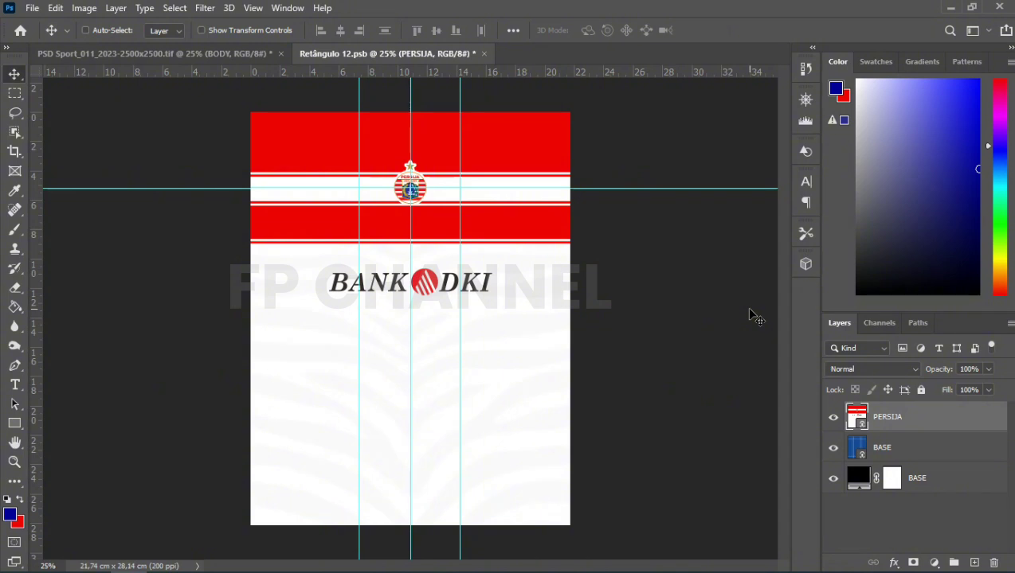
key("ctrl+w")
key("Return")
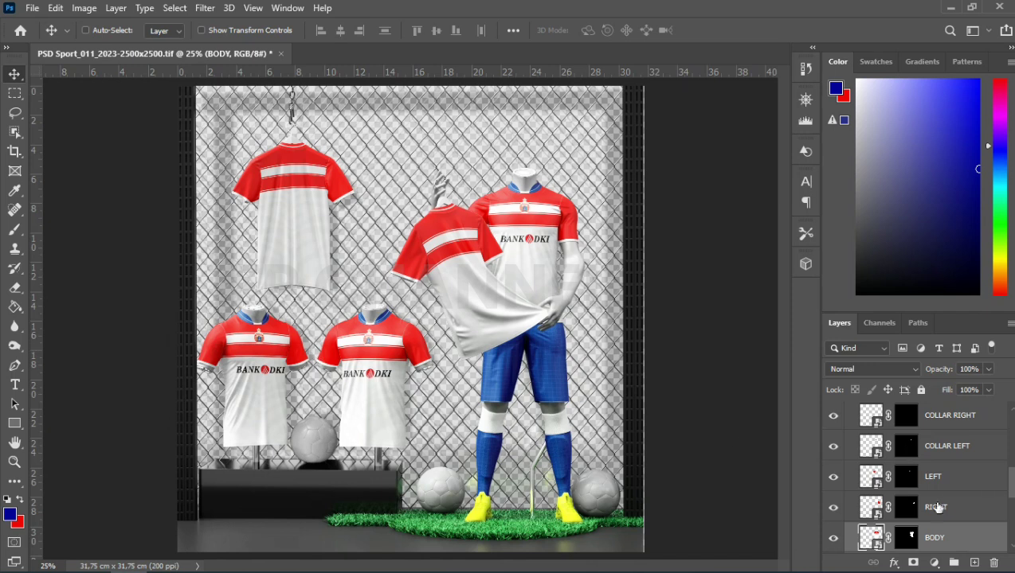
Select and open the COLLAR RIGHT smart object's contents
scroll(948, 490, "down", 1)
scroll(950, 493, "down", 1)
scroll(948, 486, "up", 2)
scroll(952, 462, "up", 1)
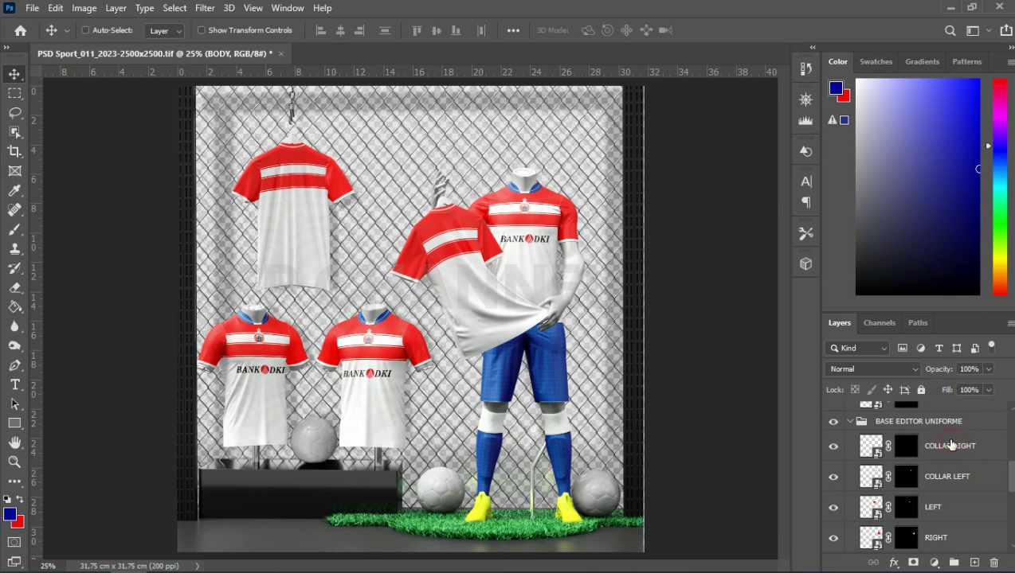
left_click(950, 446)
double_click(876, 455)
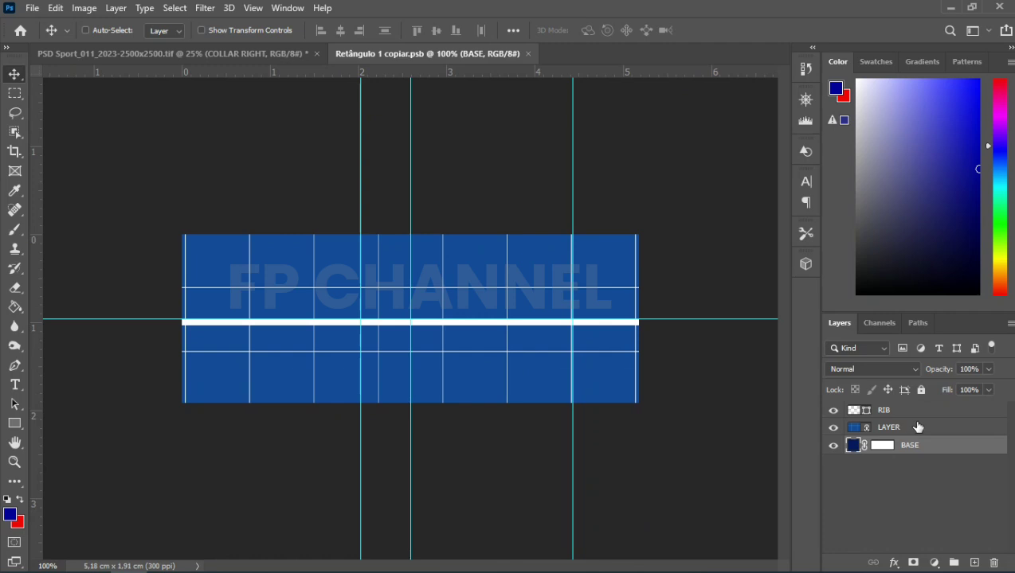
key("alt+period")
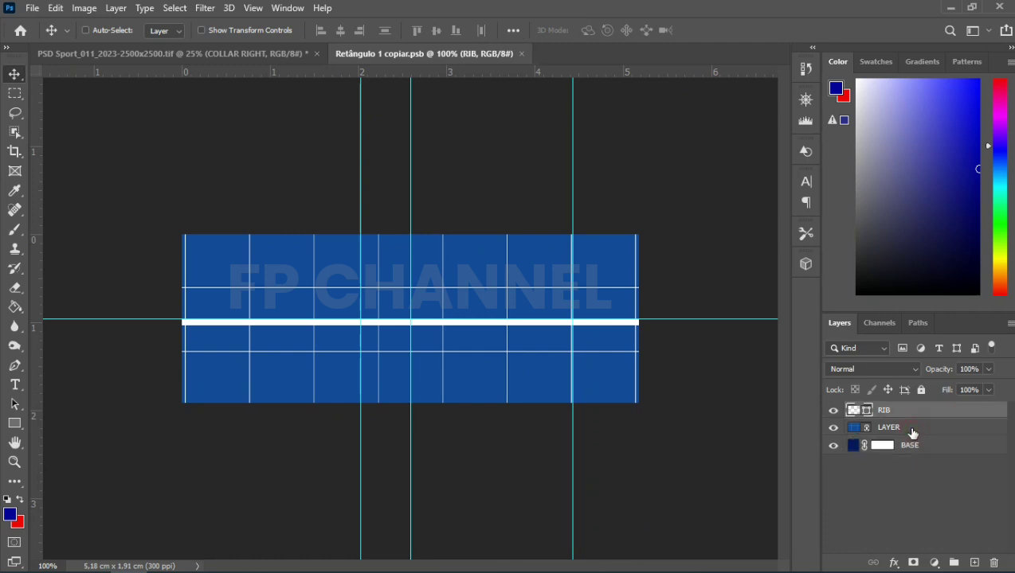
Give the fabric LAYER a red Color Overlay, save the right collar, and select COLLAR LEFT
left_click(912, 430)
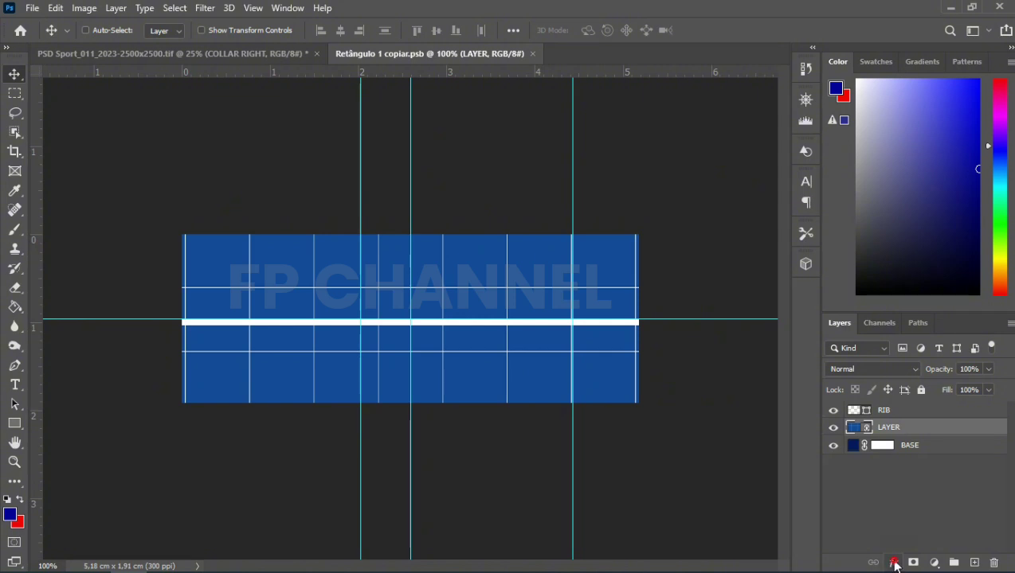
left_click(894, 562)
left_click(908, 500)
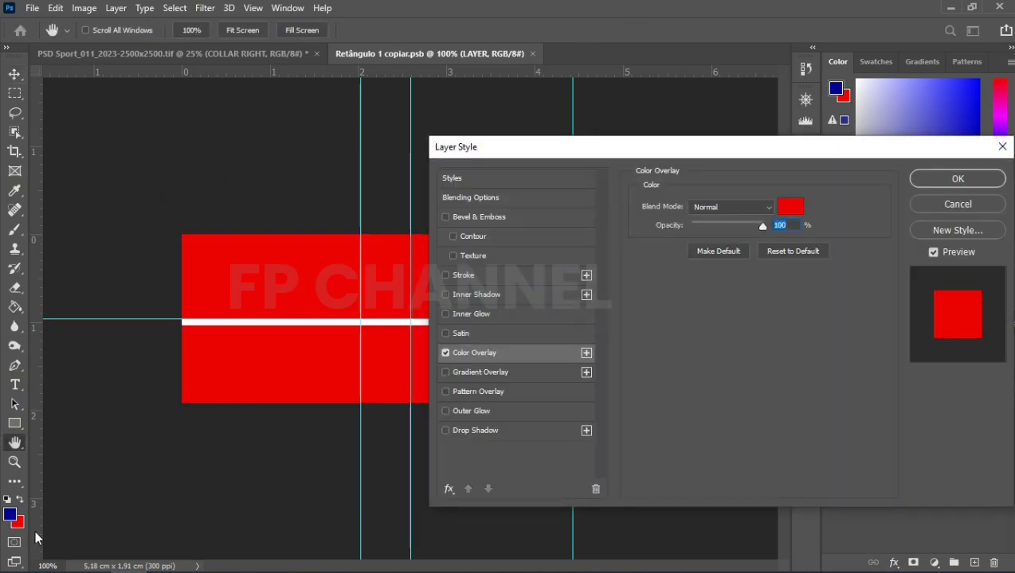
left_click(940, 178)
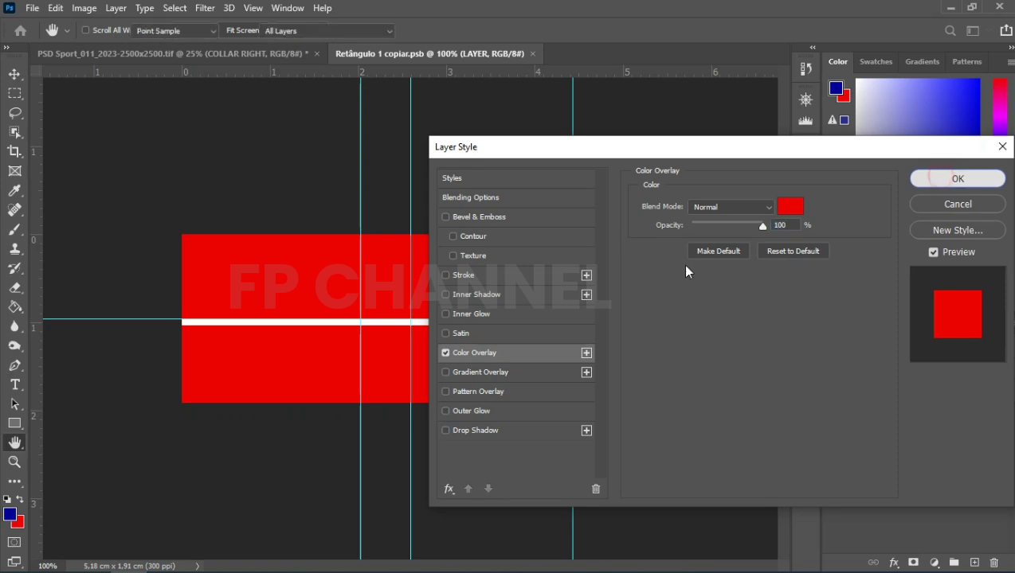
key("ctrl+w")
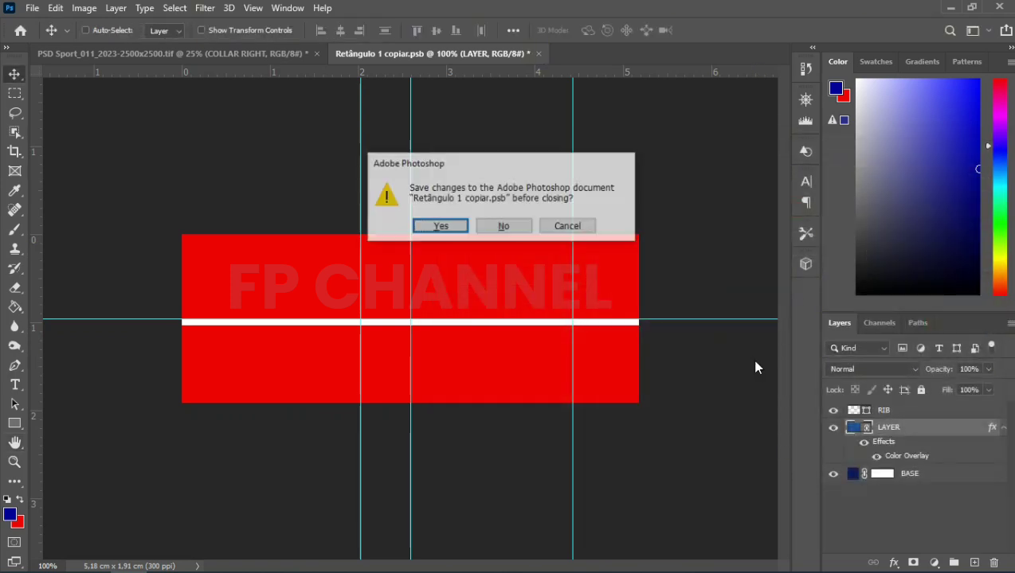
key("Return")
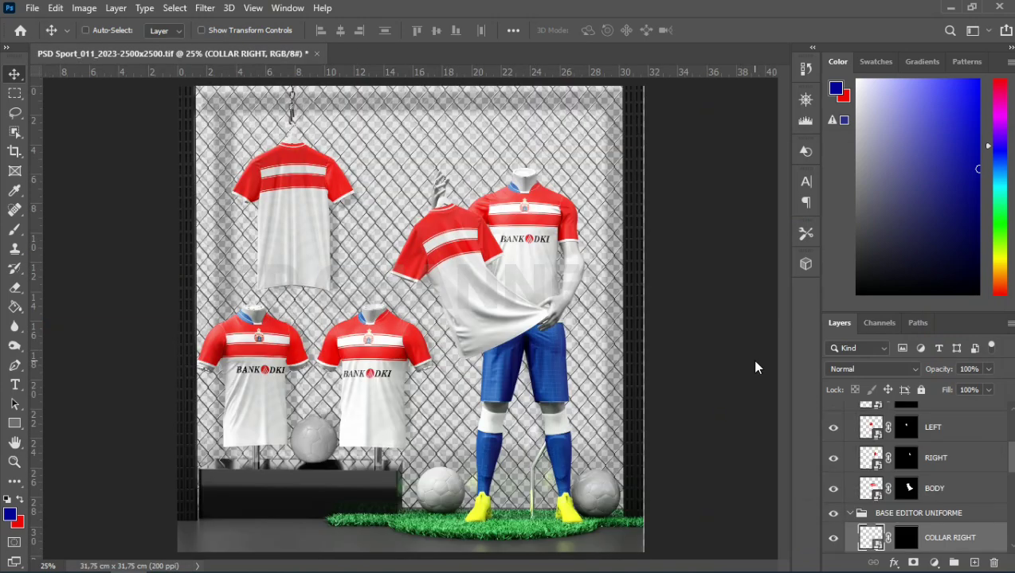
scroll(910, 500, "down", 1)
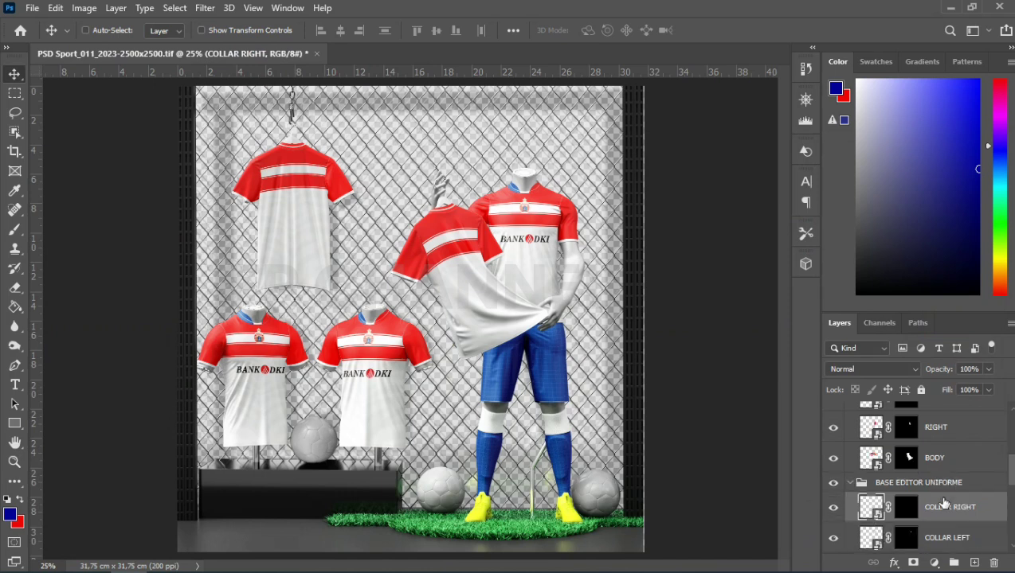
scroll(958, 479, "down", 2)
left_click(958, 477)
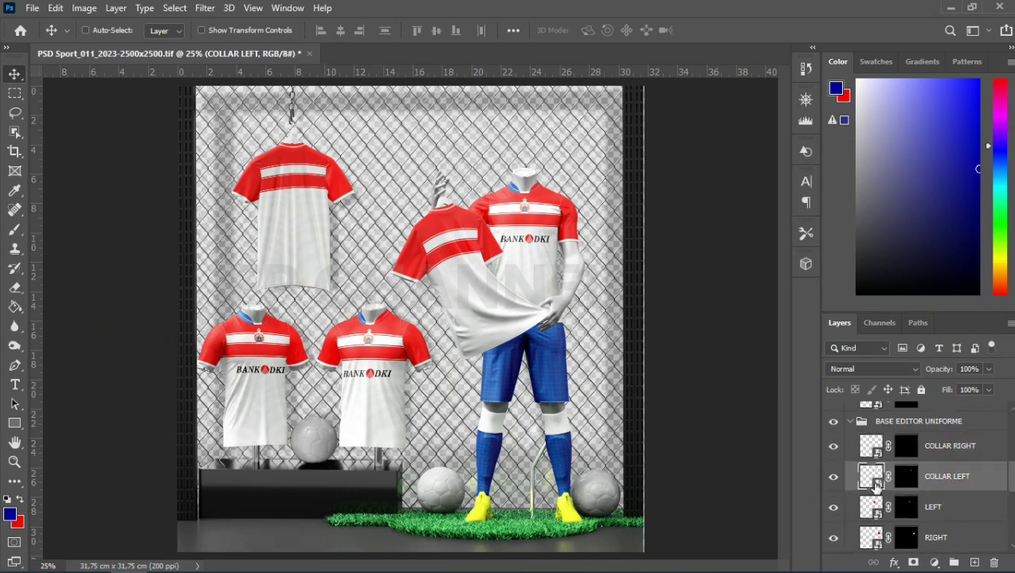
Apply a red Color Overlay to the COLLAR LEFT fabric LAYER and save the smart object
double_click(876, 483)
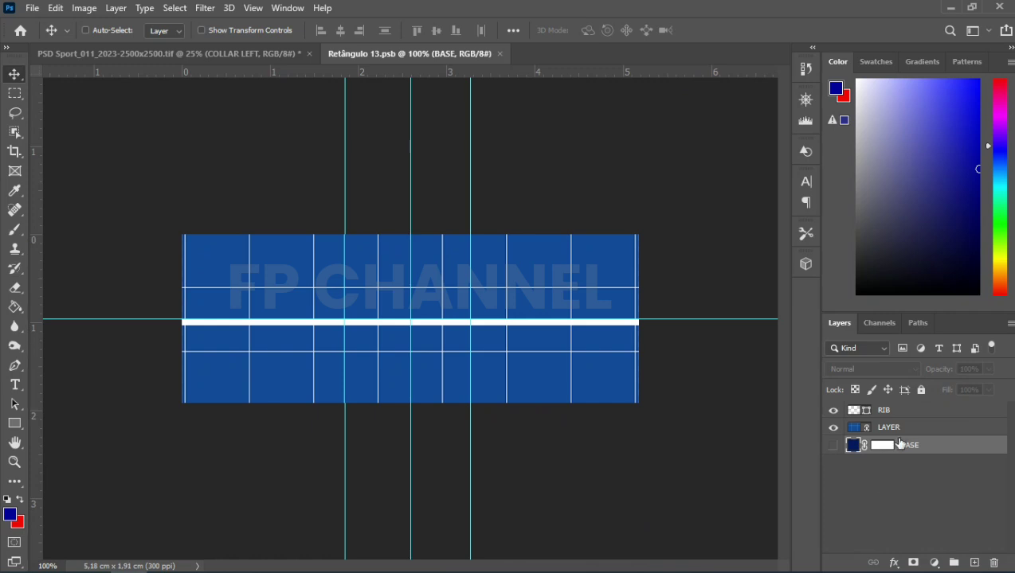
left_click(908, 415)
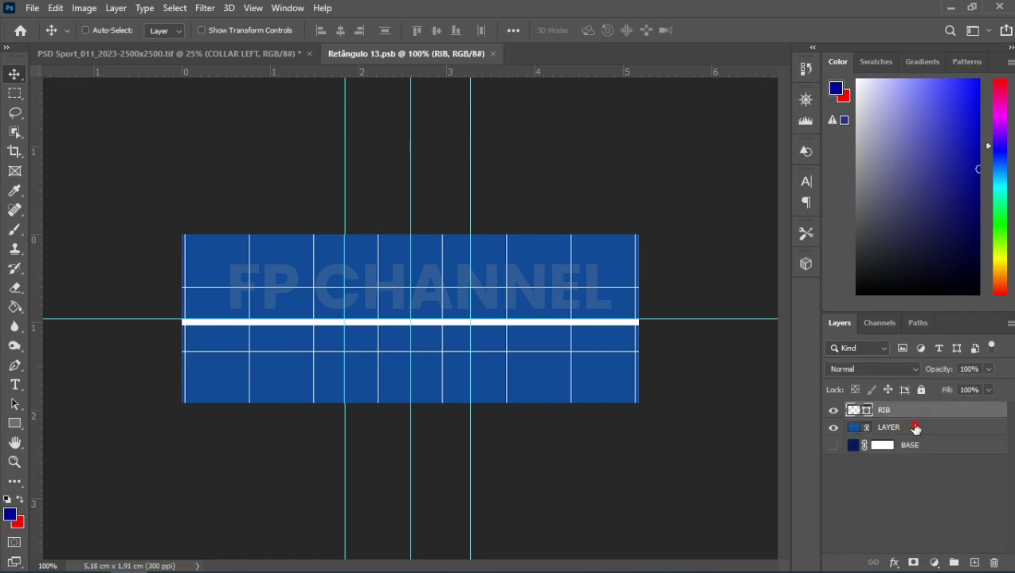
left_click(915, 427)
left_click(892, 562)
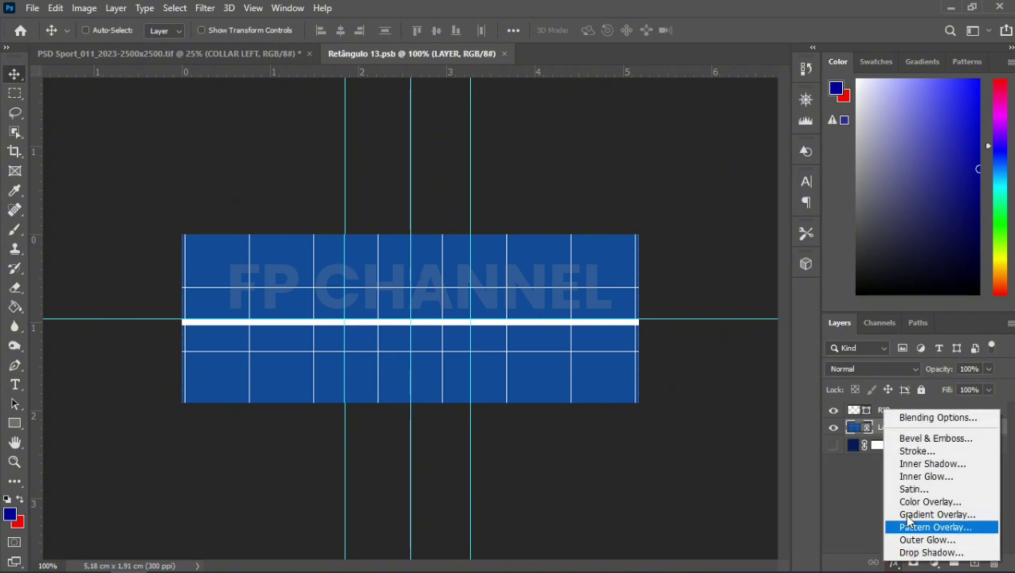
left_click(900, 502)
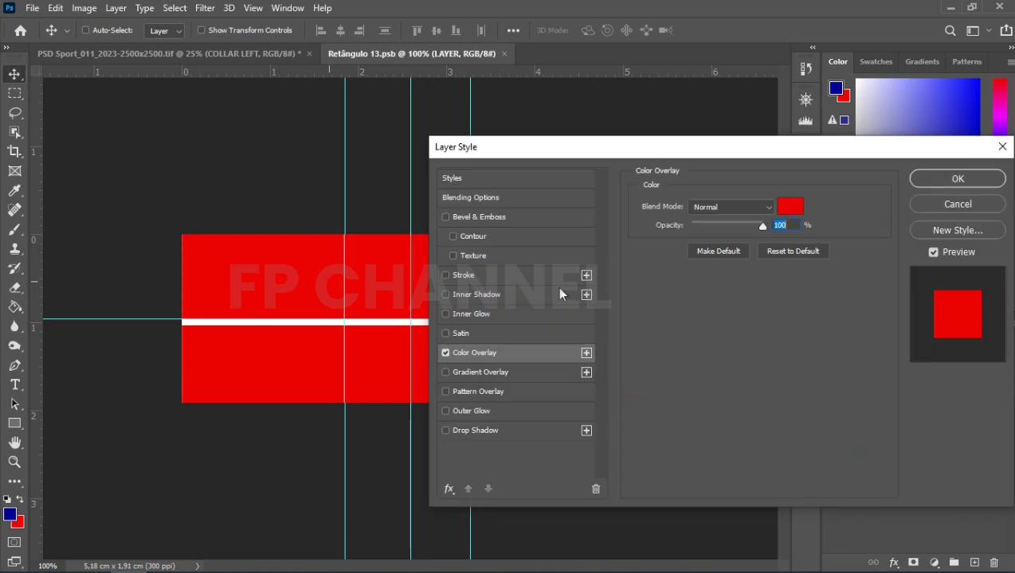
left_click(928, 182)
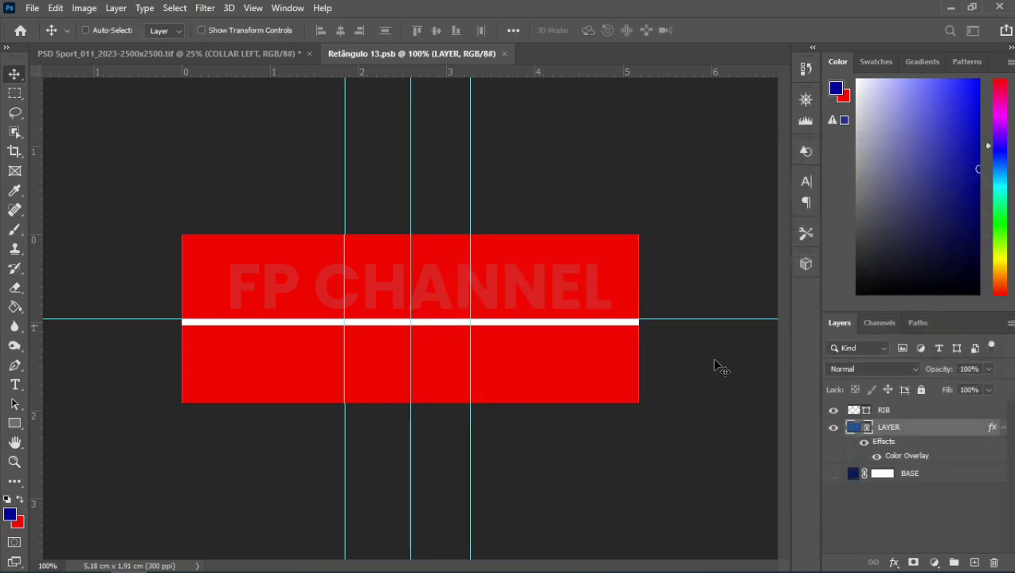
key("ctrl+w")
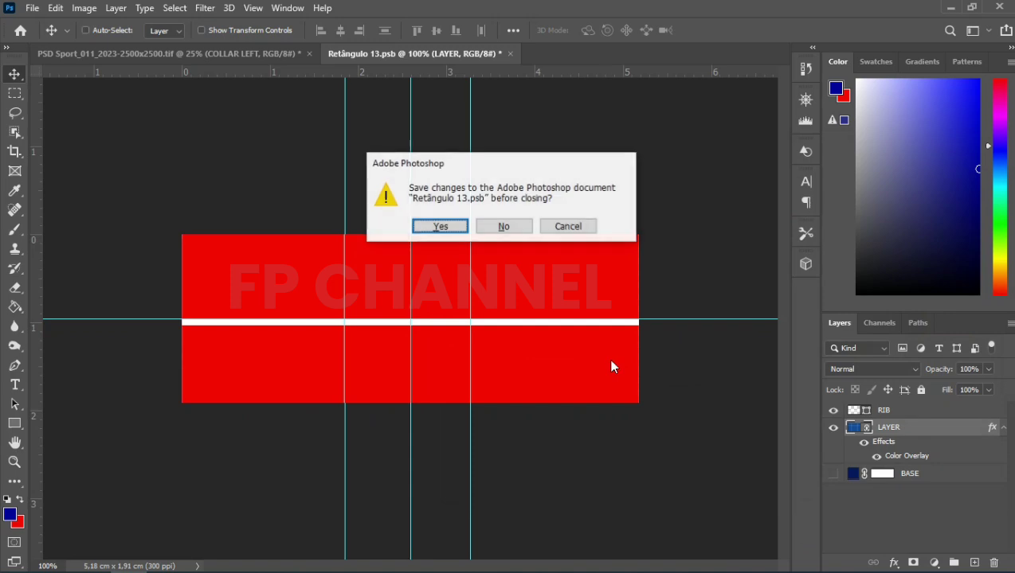
key("Return")
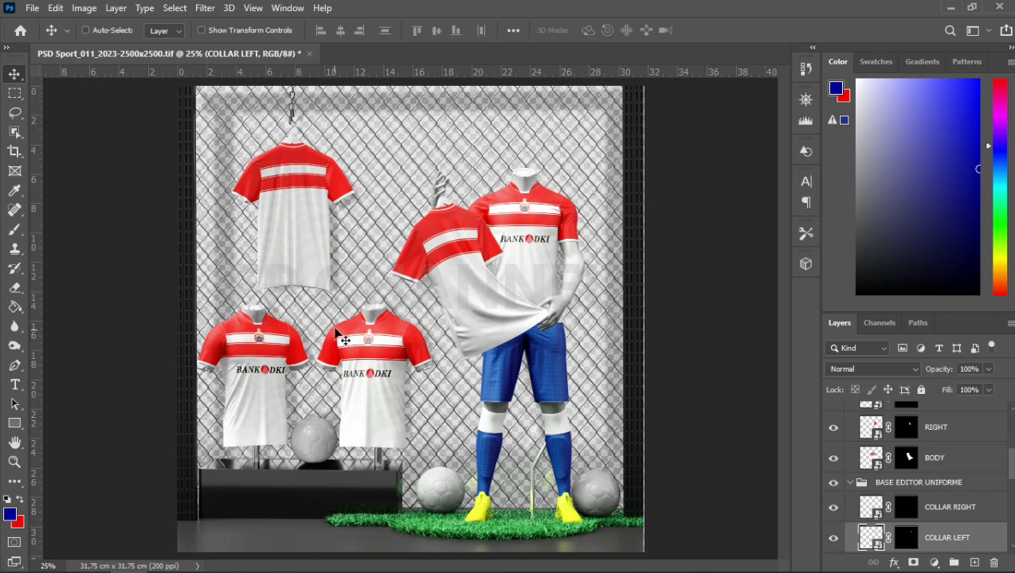
scroll(942, 462, "up", 3)
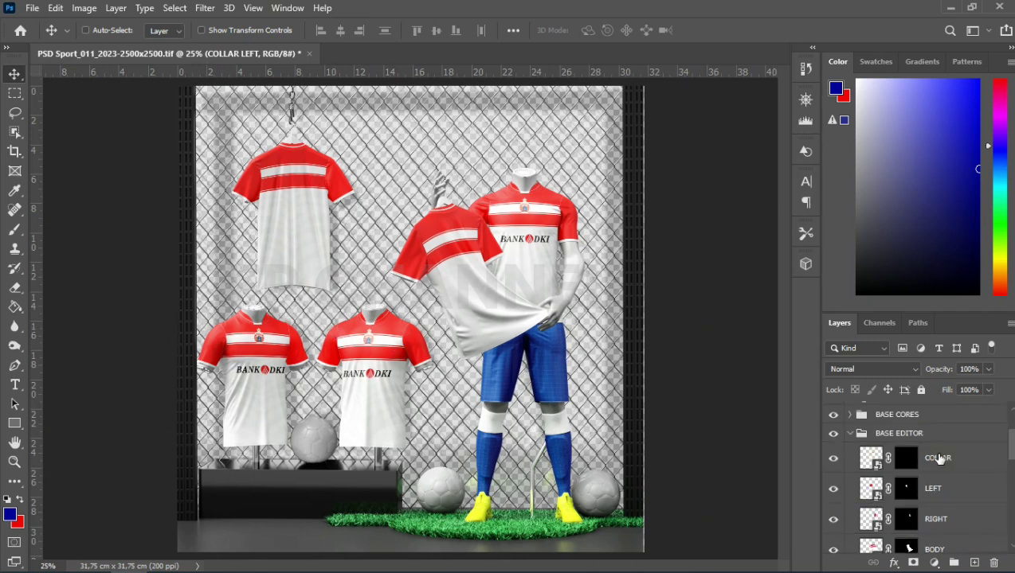
left_click(849, 415)
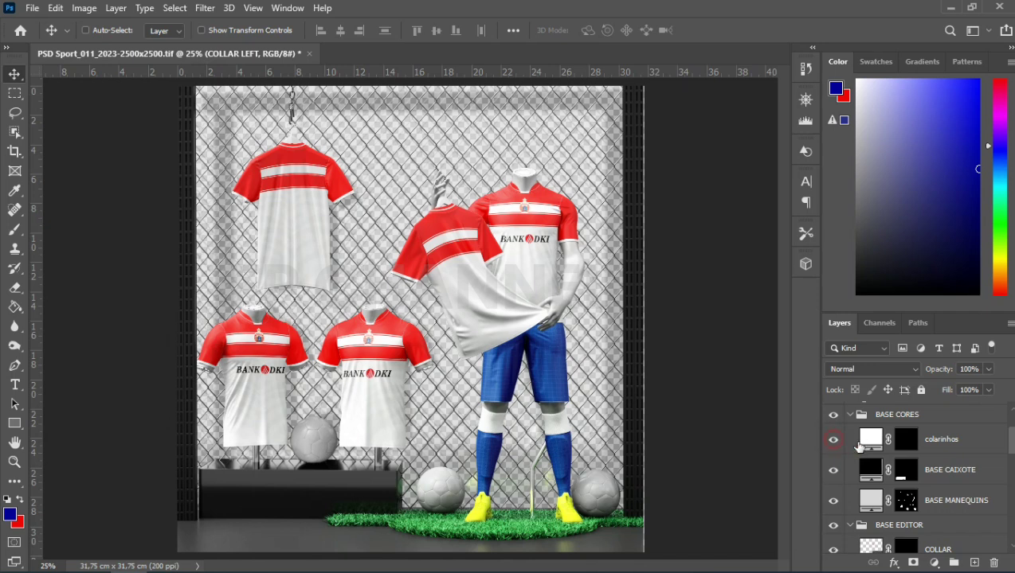
left_click(869, 441)
double_click(869, 440)
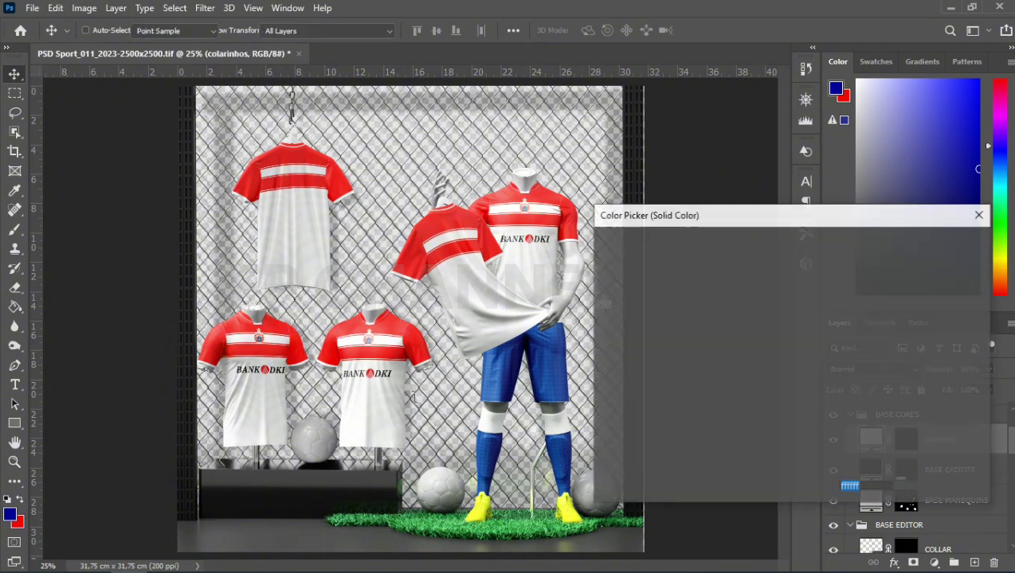
left_click(26, 516)
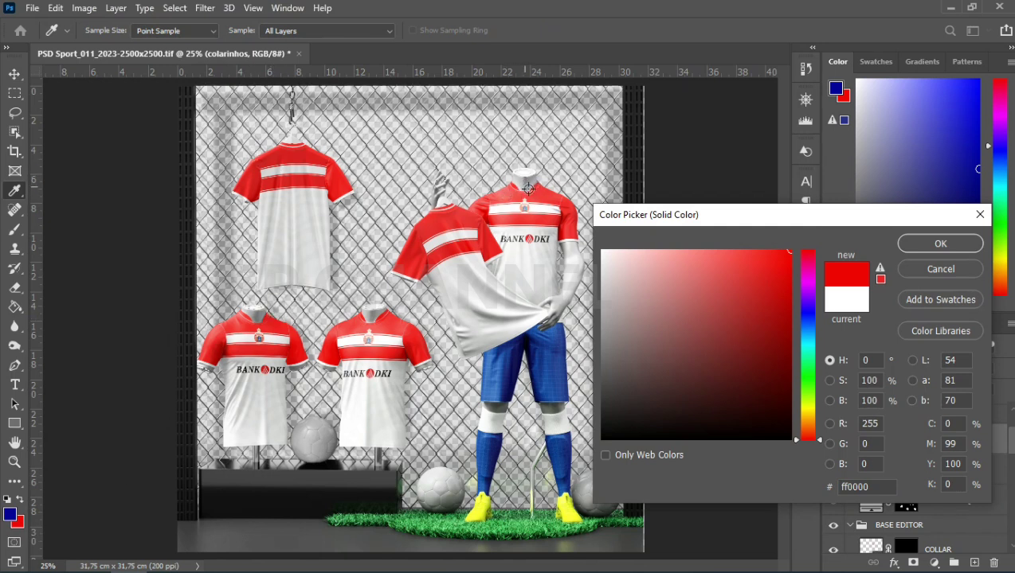
left_click(934, 272)
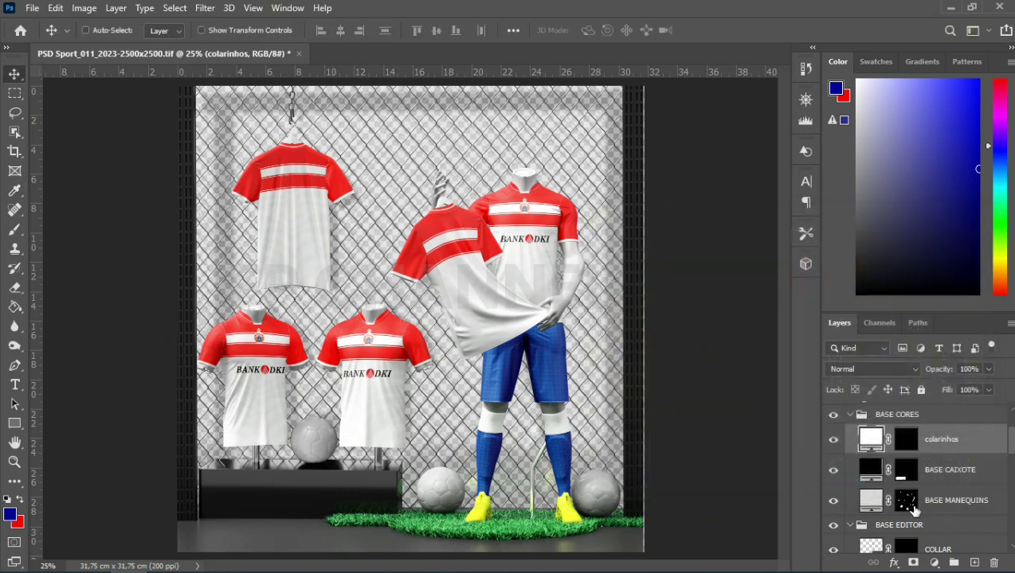
scroll(872, 470, "down", 5)
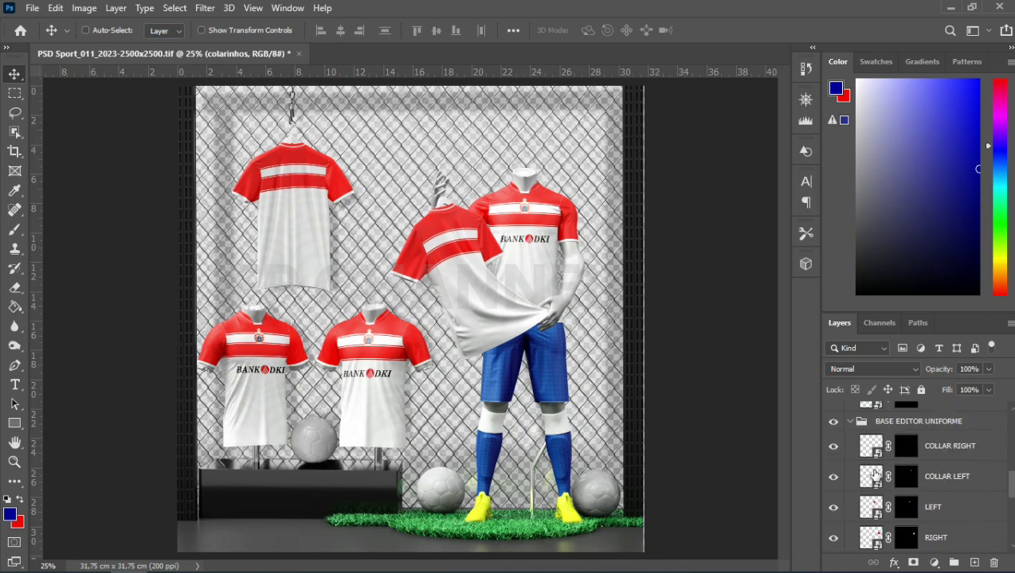
scroll(884, 478, "down", 2)
scroll(914, 474, "up", 2)
left_click(937, 508)
double_click(876, 516)
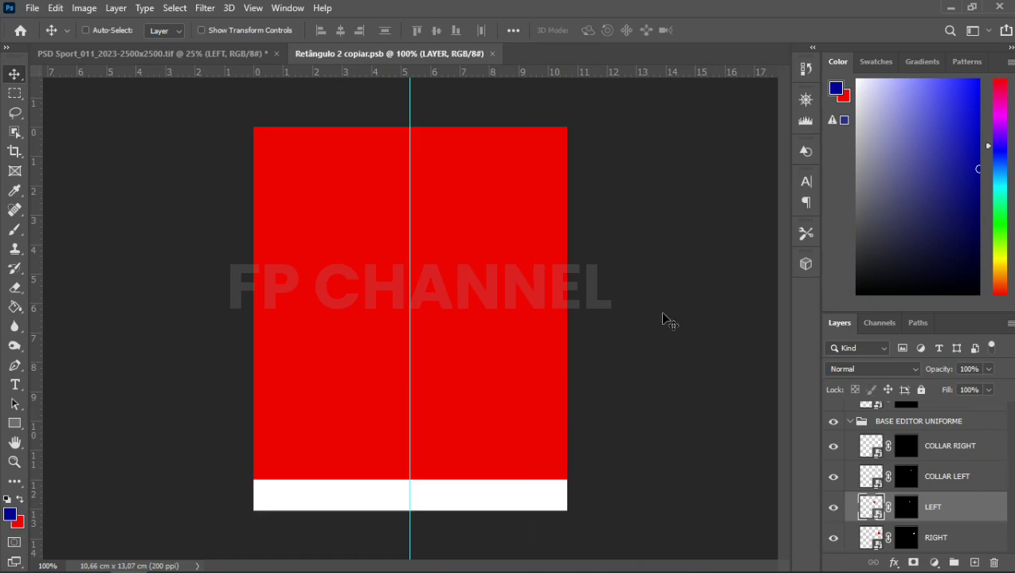
left_click(487, 53)
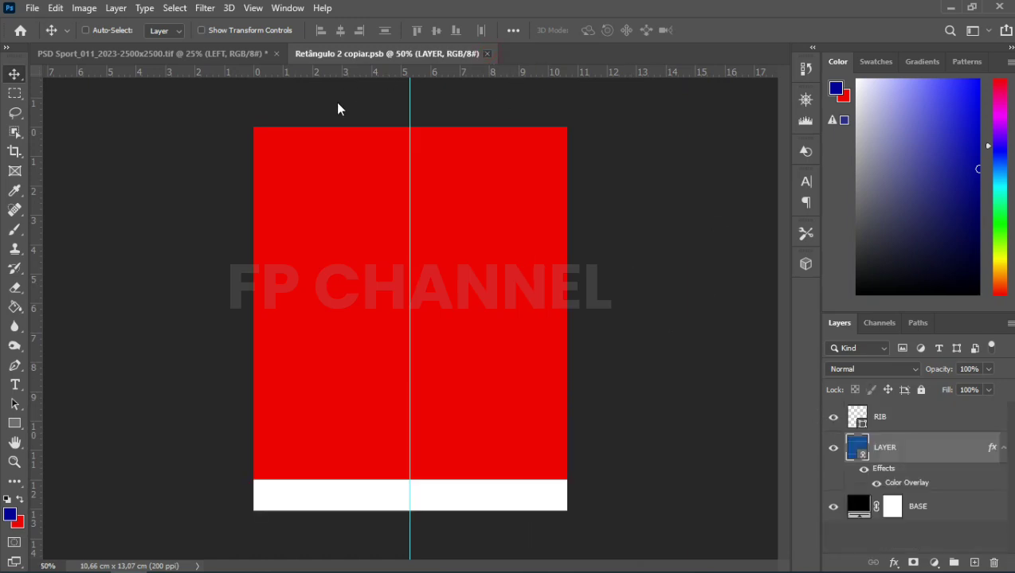
scroll(928, 482, "down", 2)
scroll(928, 477, "down", 2)
left_click(938, 446)
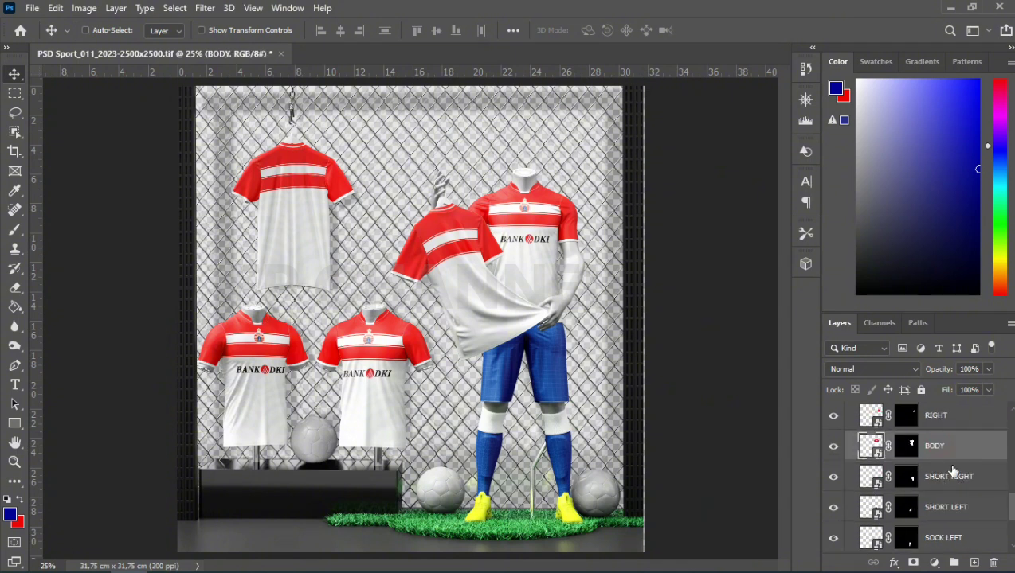
left_click(946, 476)
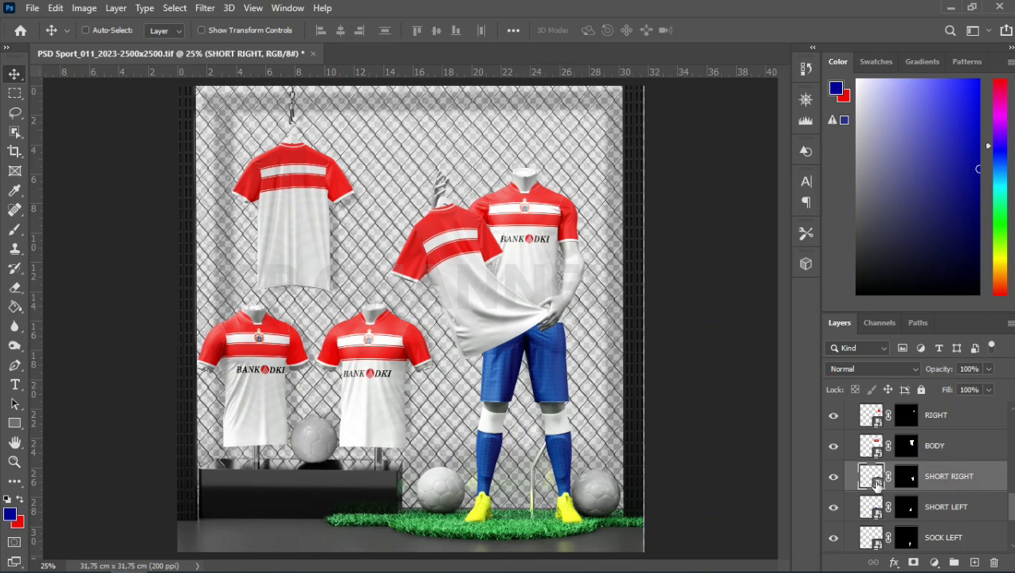
Give the SHORT RIGHT fabric layer a ff0000 red Color Overlay and save the smart object
double_click(875, 483)
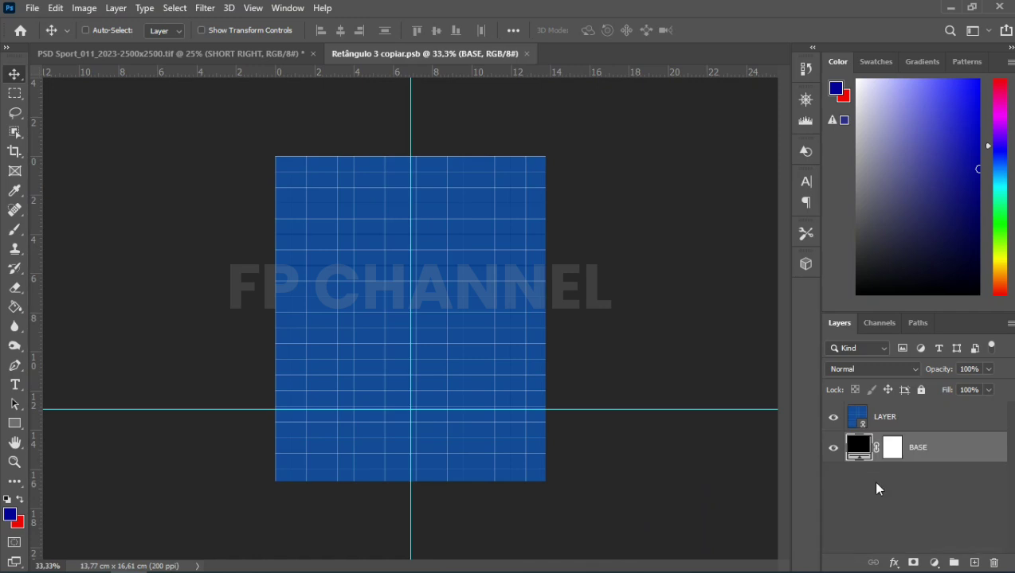
left_click(920, 422)
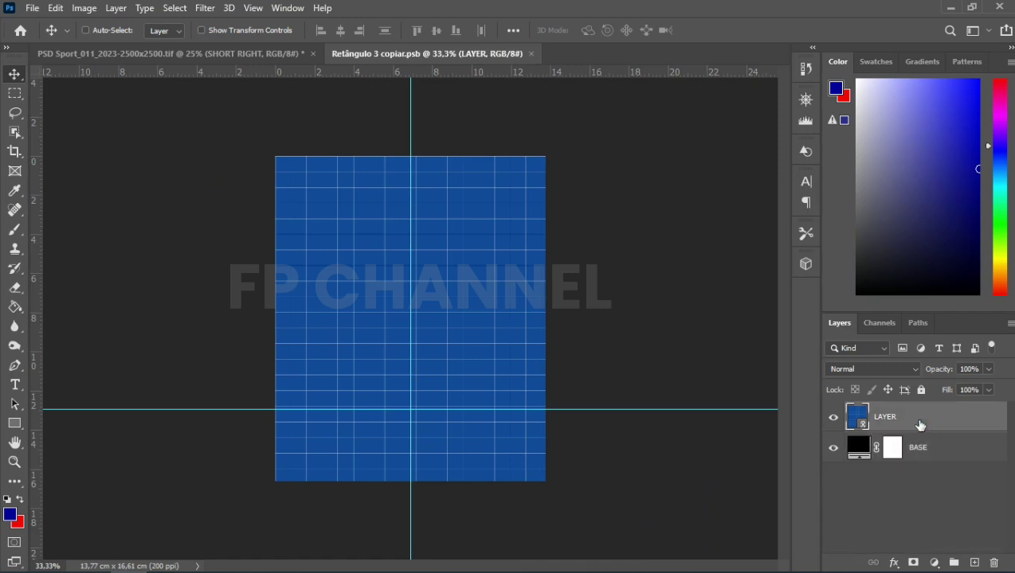
left_click(893, 563)
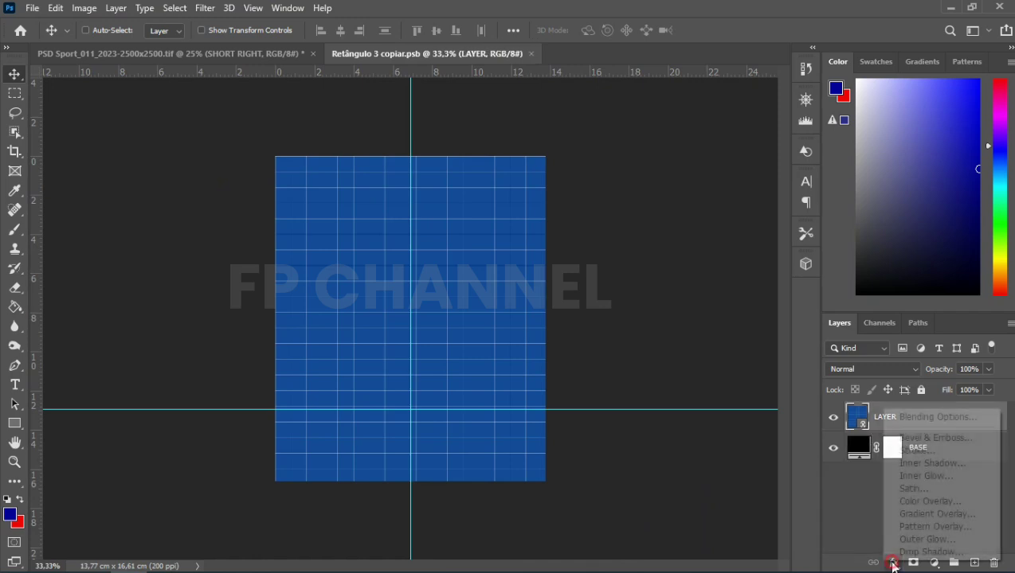
left_click(906, 501)
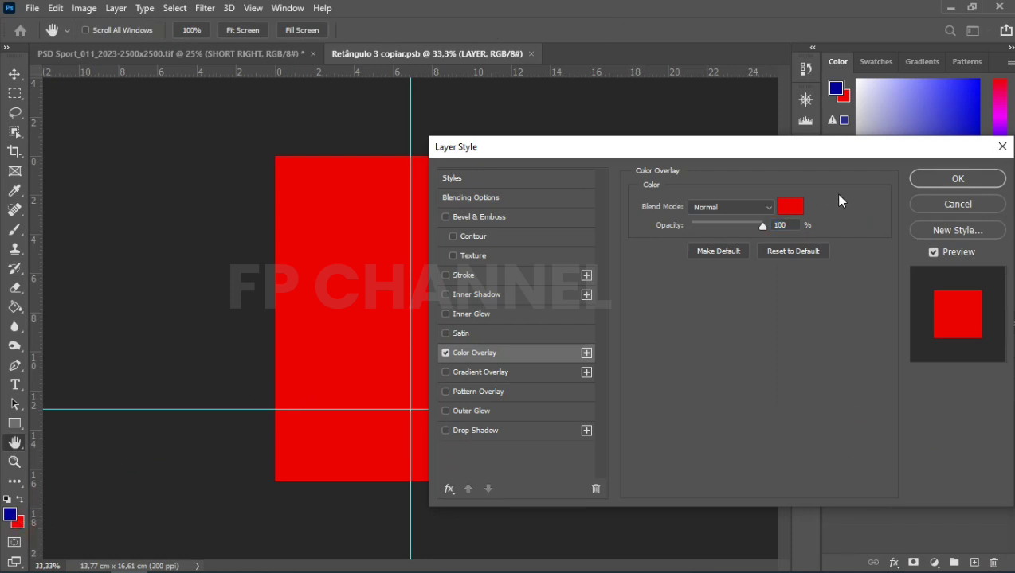
left_click(787, 210)
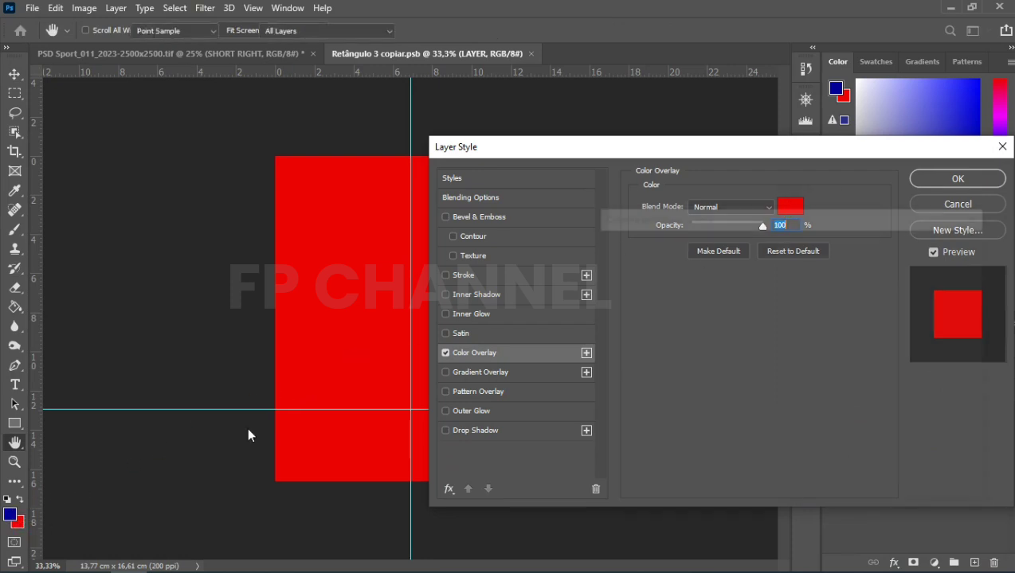
left_click(30, 516)
left_click(930, 243)
left_click(937, 175)
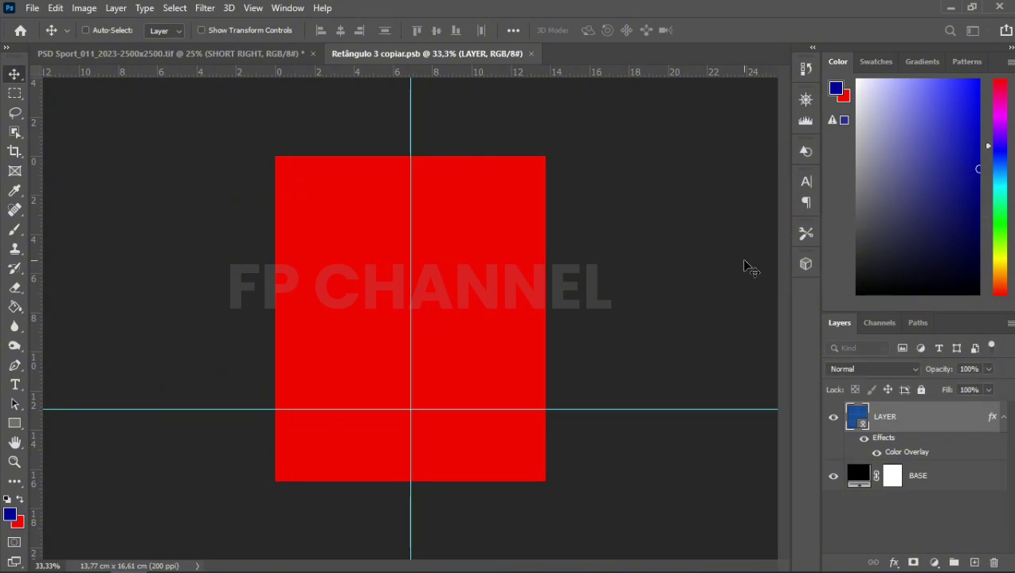
key("ctrl+w")
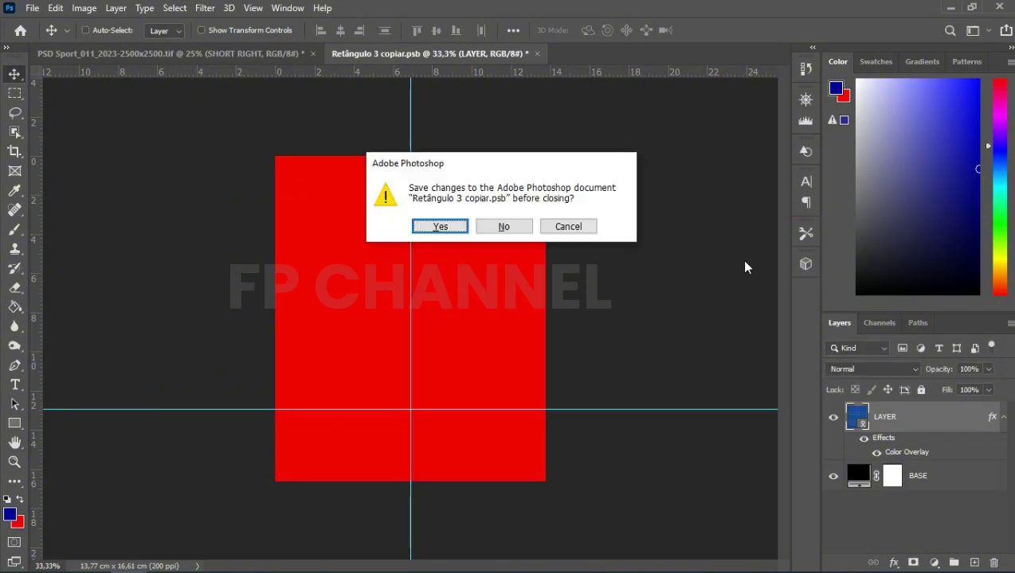
key("Return")
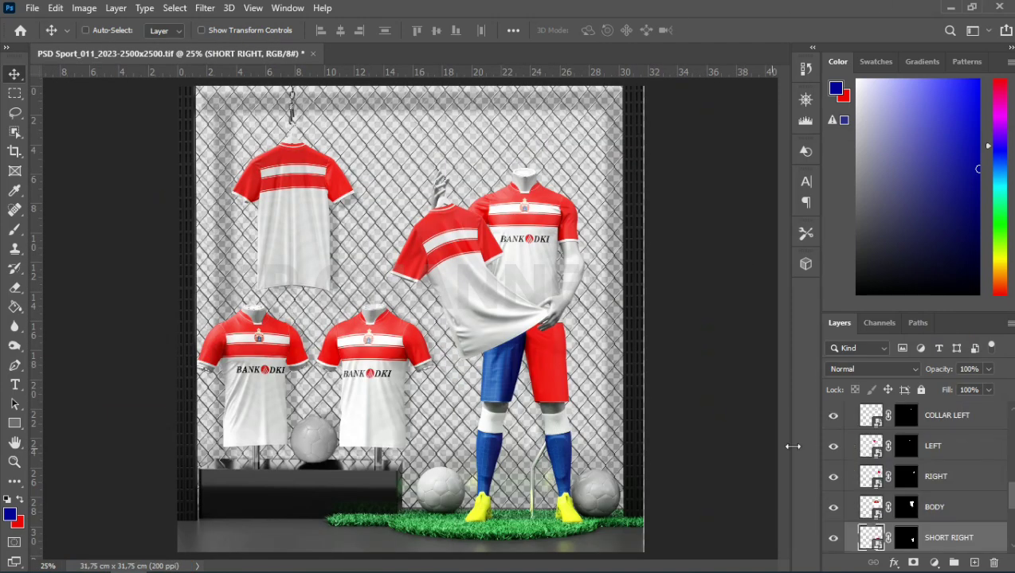
Add a red Color Overlay to the LAYER inside SHORT LEFT and save it
scroll(924, 476, "down", 3)
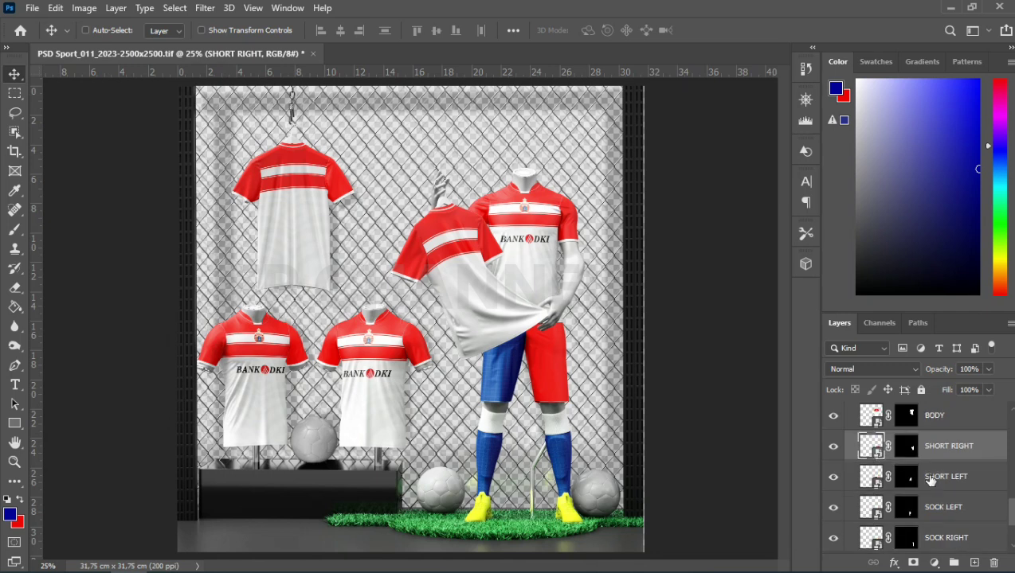
left_click(945, 481)
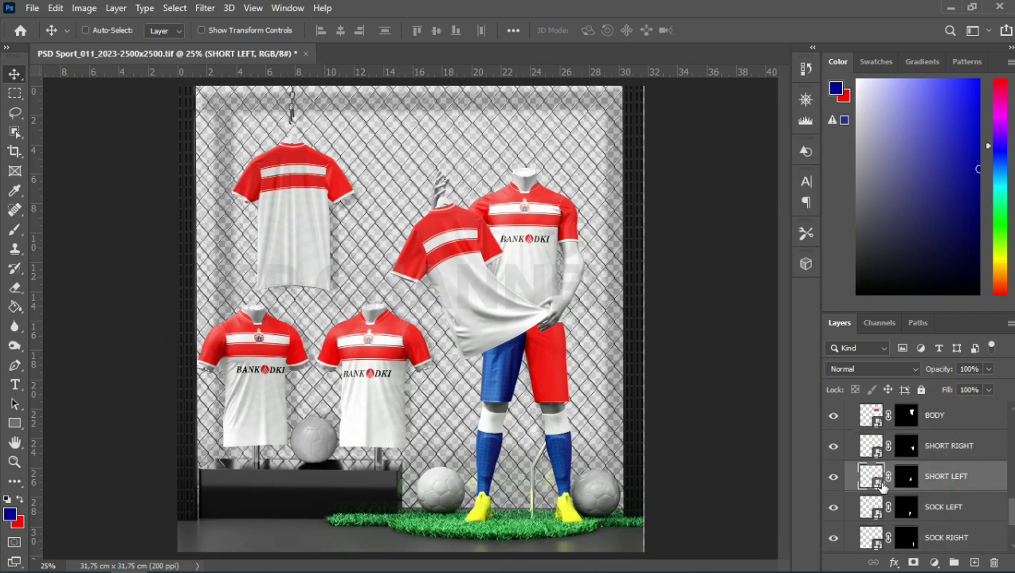
double_click(876, 482)
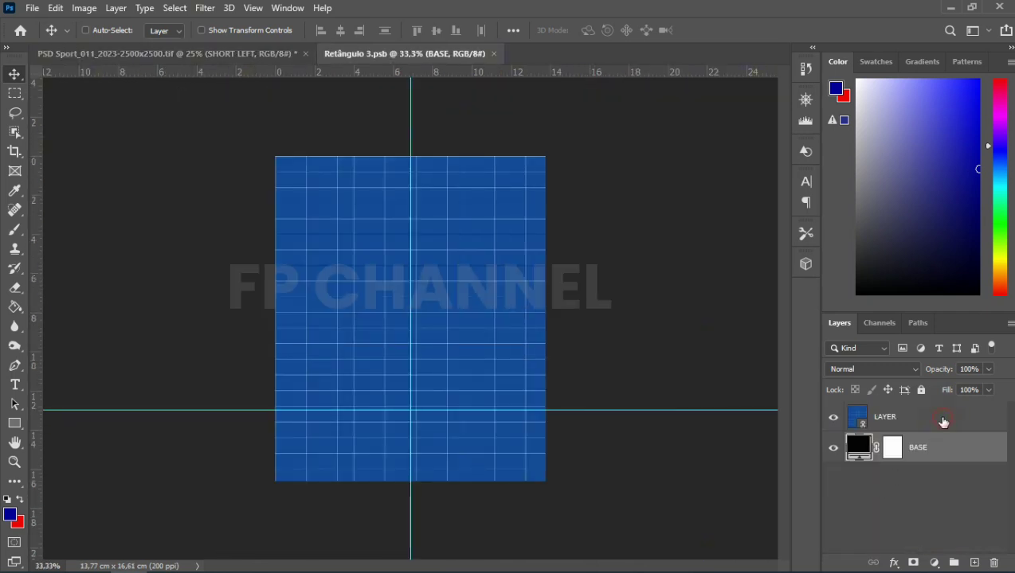
left_click(943, 422)
left_click(893, 562)
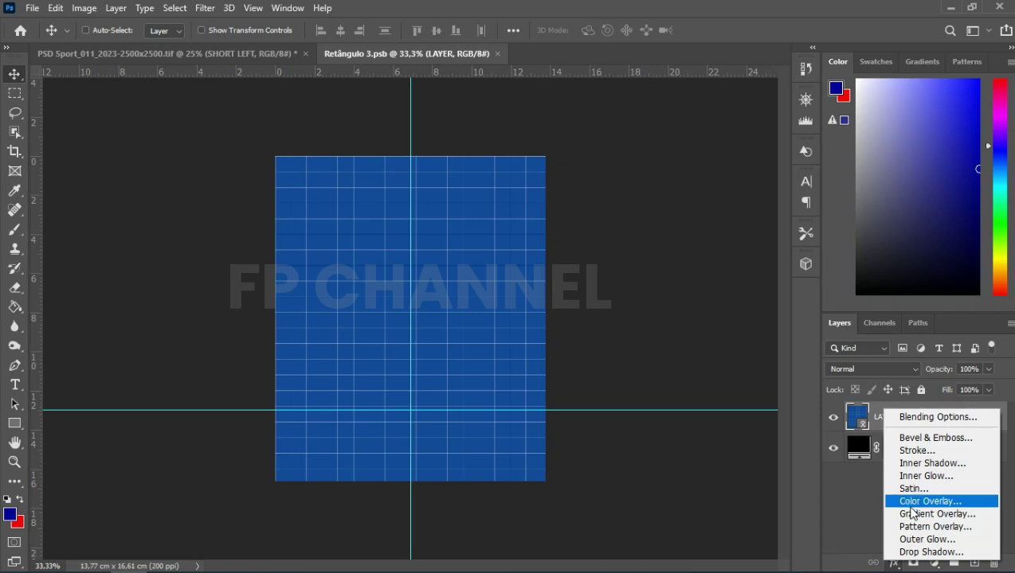
left_click(911, 504)
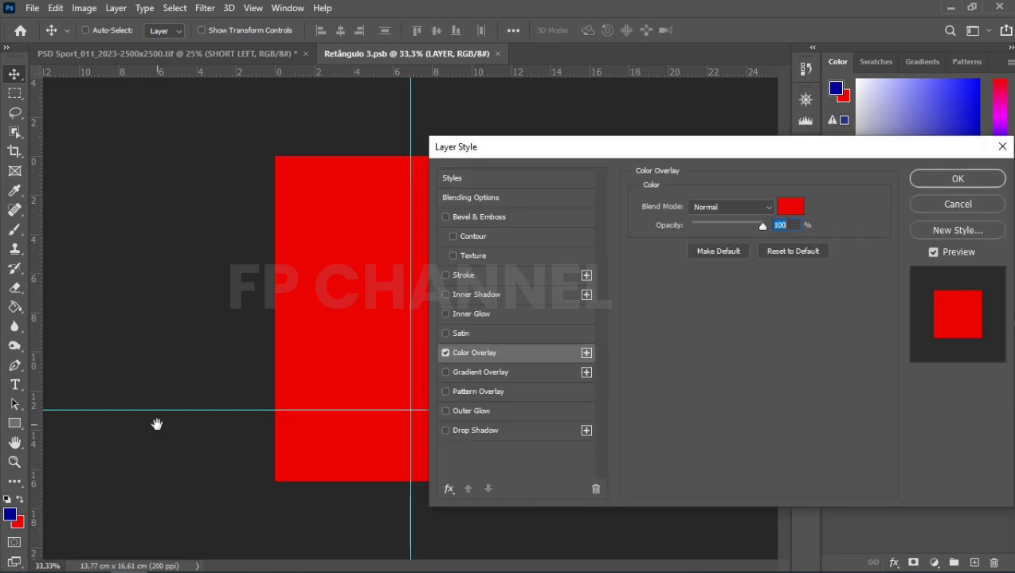
left_click(956, 180)
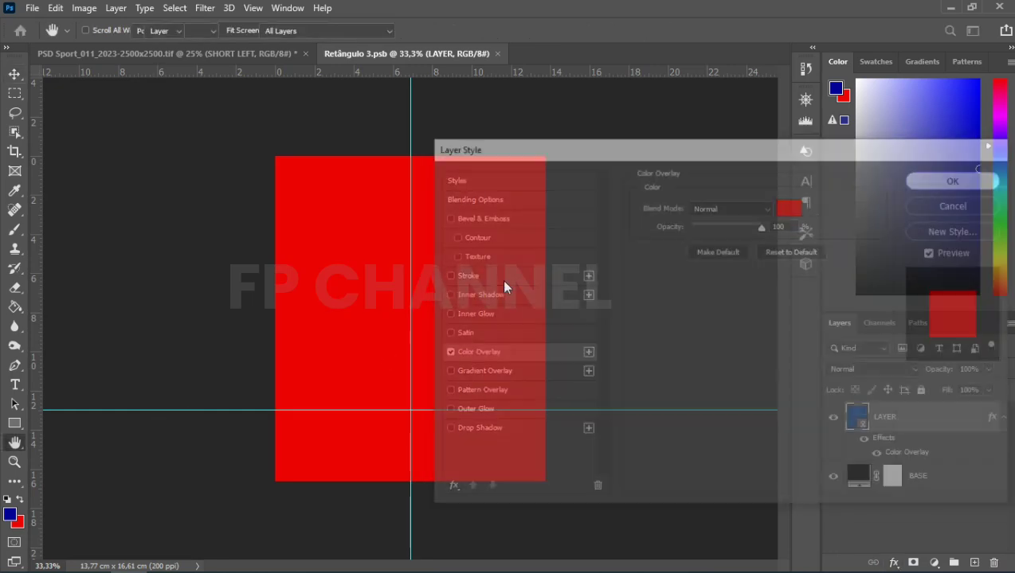
key("ctrl+w")
key("Return")
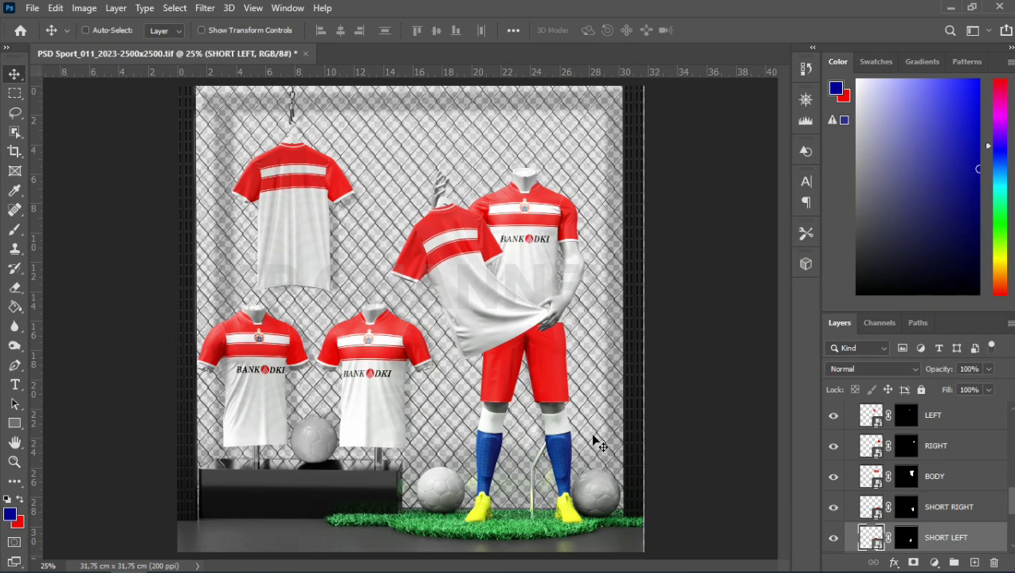
Scroll down the Layers panel and select the SOCK LEFT layer
scroll(958, 497, "down", 2)
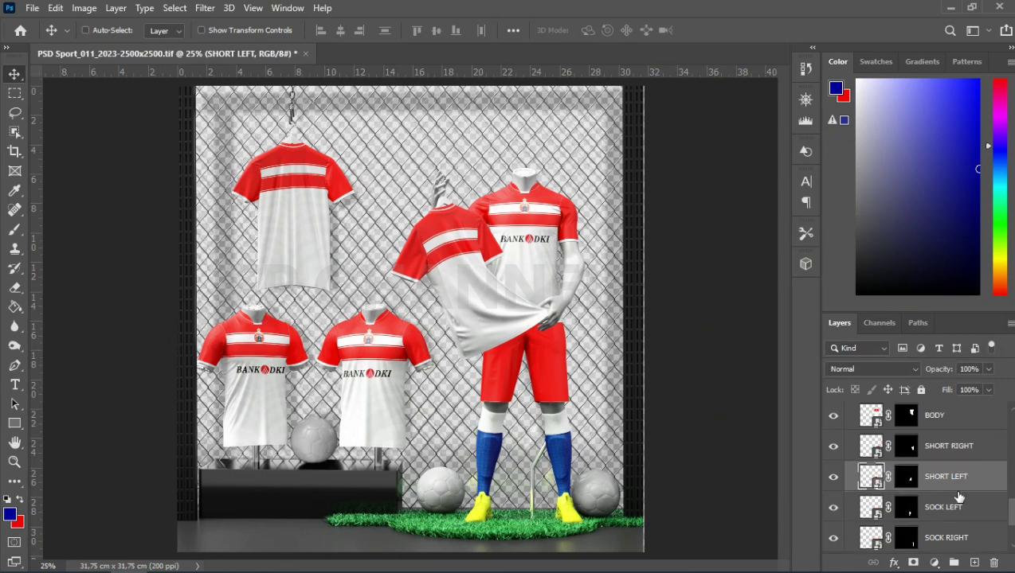
scroll(957, 488, "down", 1)
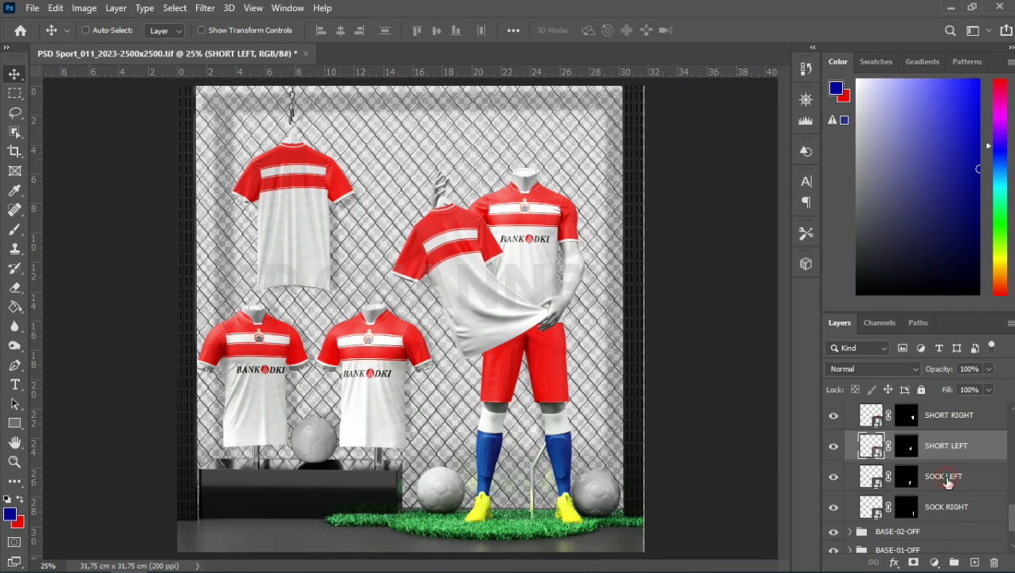
left_click(947, 481)
Add a red Color Overlay to the LAYER inside SOCK LEFT and save it
double_click(876, 484)
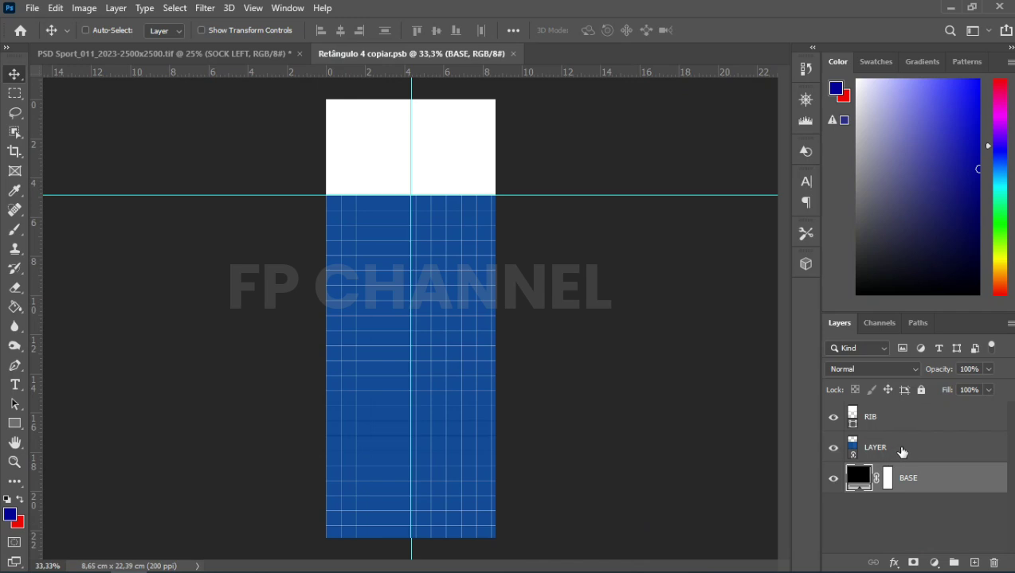
left_click(901, 452)
left_click(894, 562)
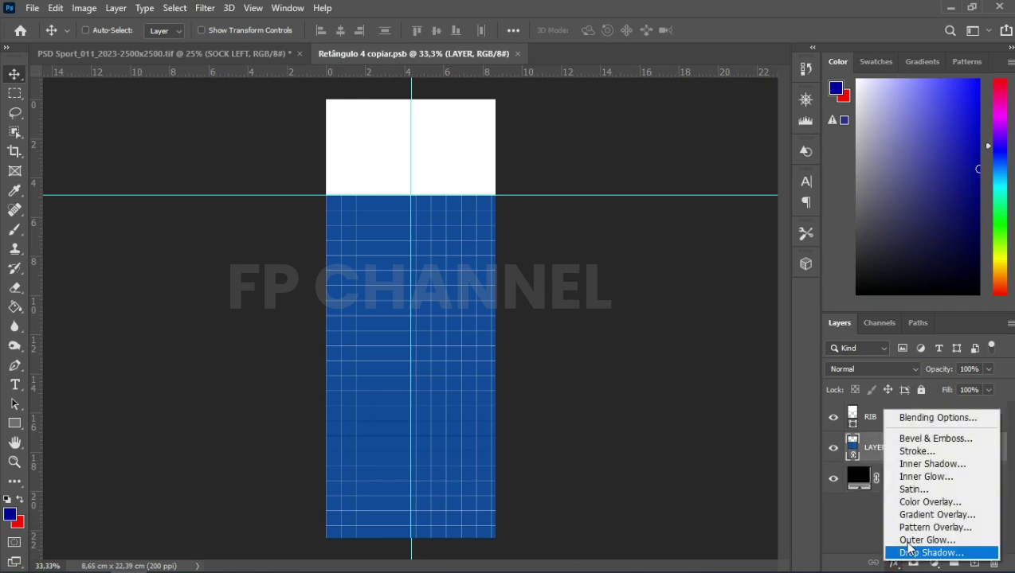
key("Escape")
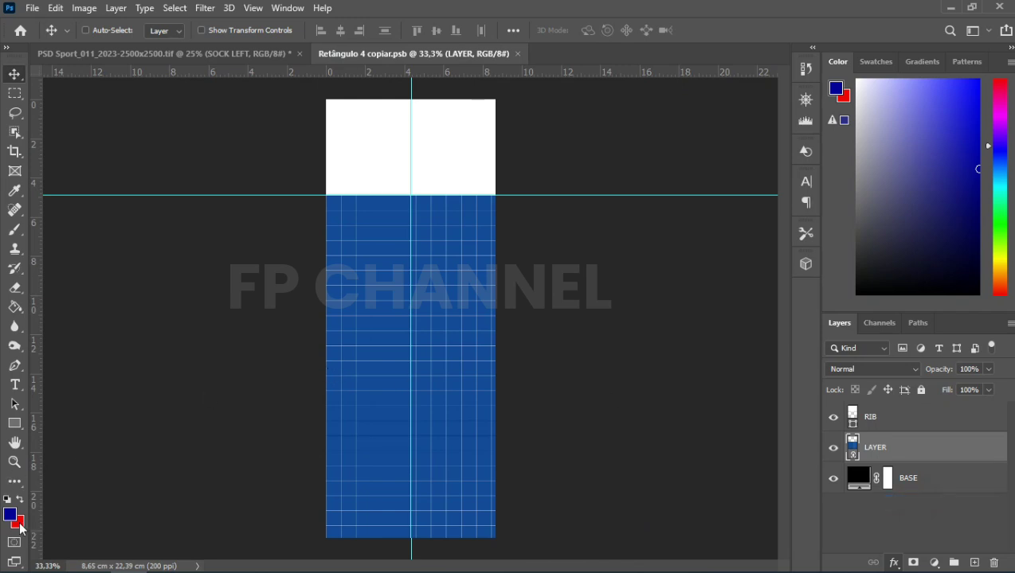
left_click(932, 179)
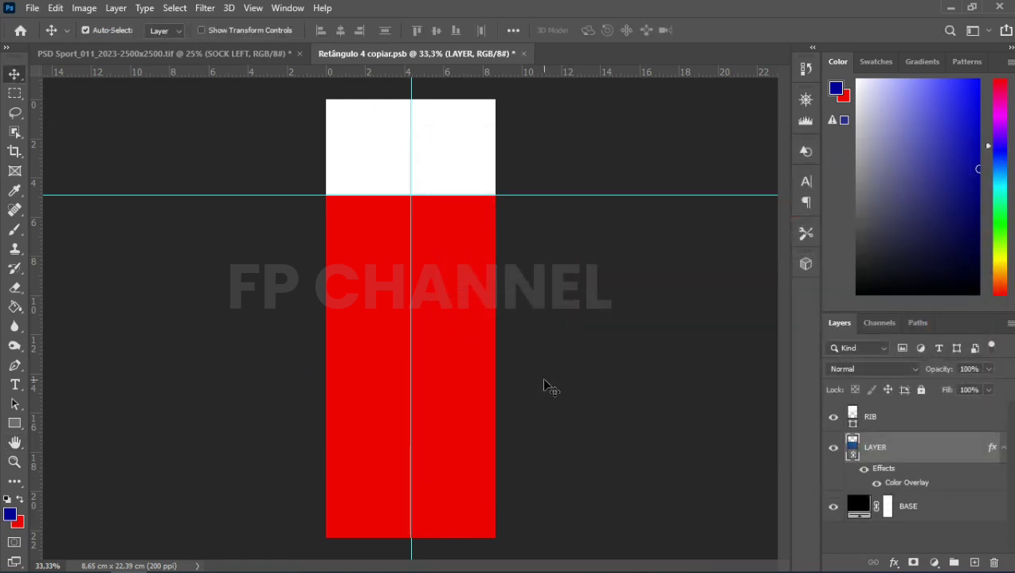
key("ctrl+w")
key("Return")
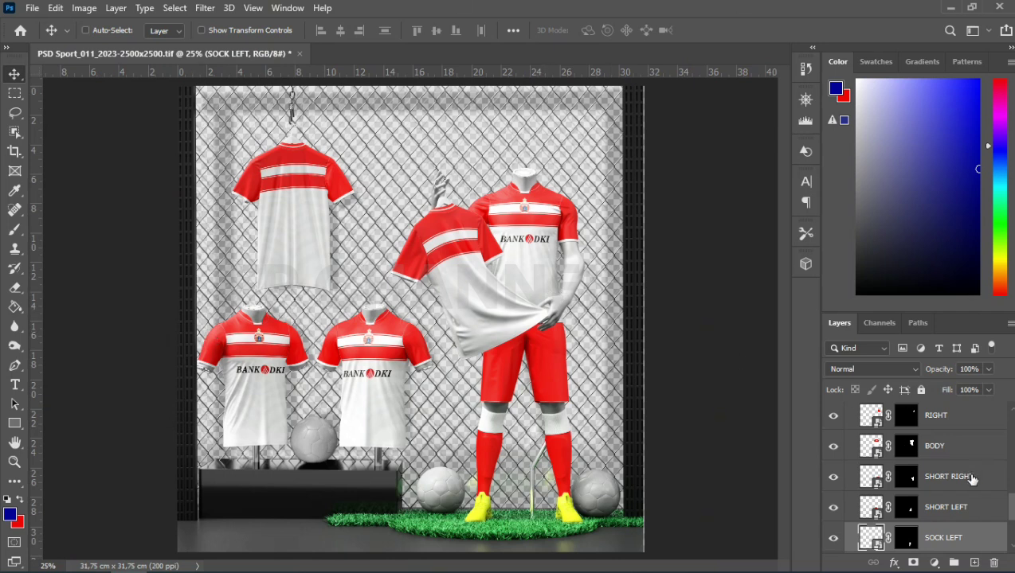
Turn on the EDITAR FUNDO background layer's visibility and select it
scroll(963, 474, "down", 2)
scroll(956, 472, "up", 2)
scroll(956, 473, "down", 2)
scroll(916, 476, "down", 1)
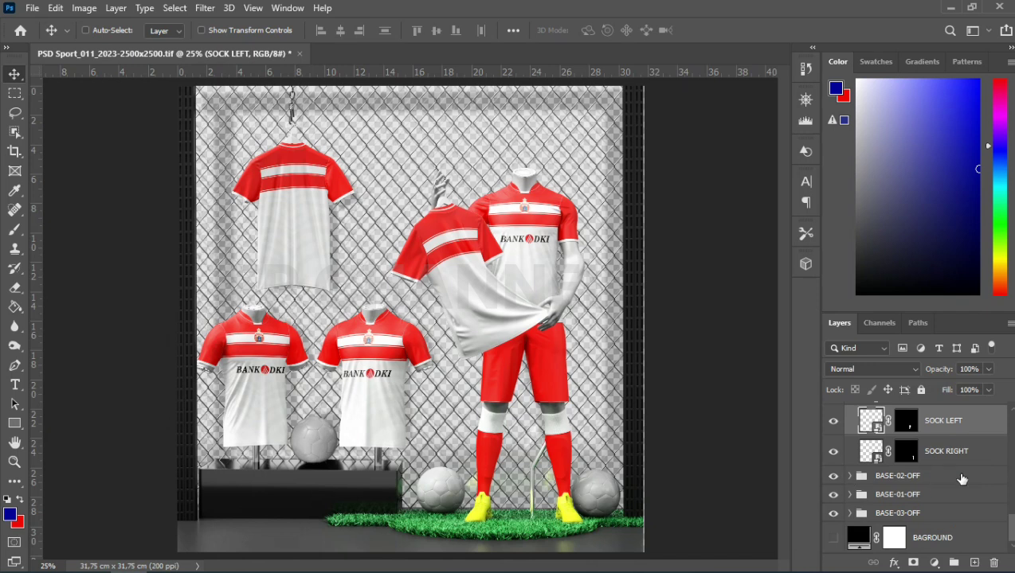
scroll(962, 474, "up", 2)
scroll(965, 460, "up", 1)
scroll(965, 456, "up", 2)
scroll(965, 457, "up", 2)
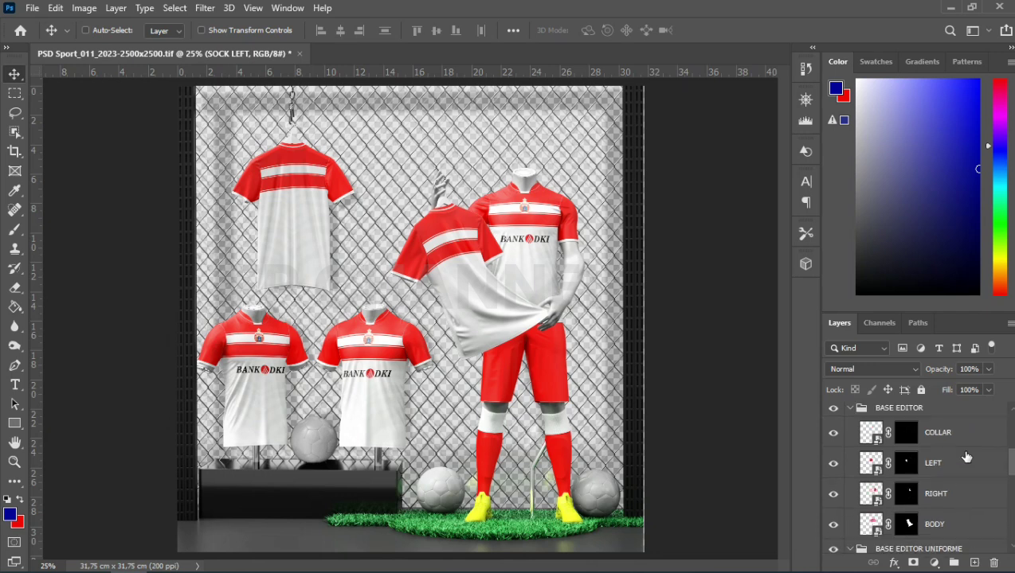
left_click(943, 523)
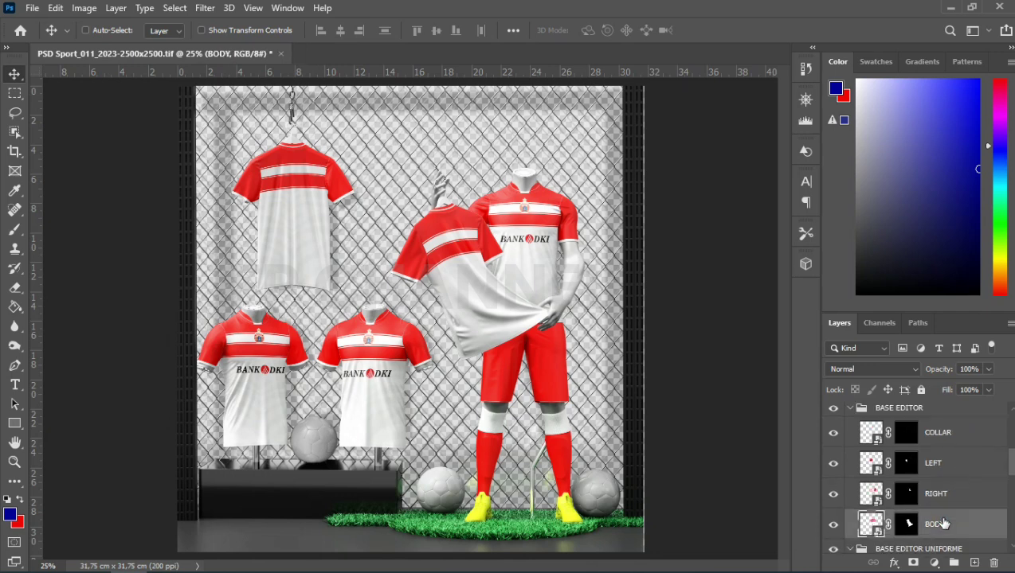
scroll(948, 502, "up", 2)
scroll(946, 493, "up", 2)
scroll(944, 487, "up", 2)
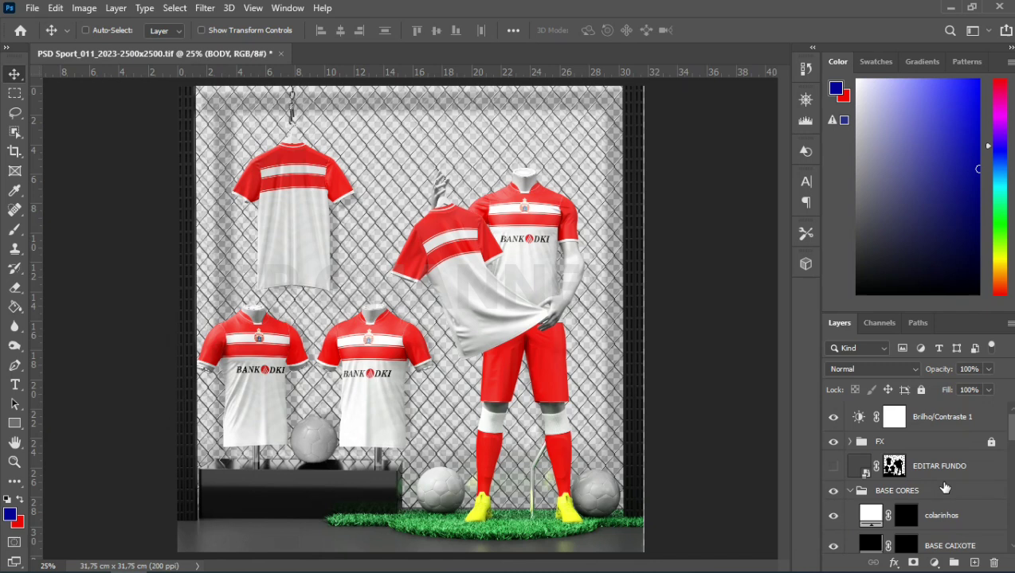
left_click(833, 466)
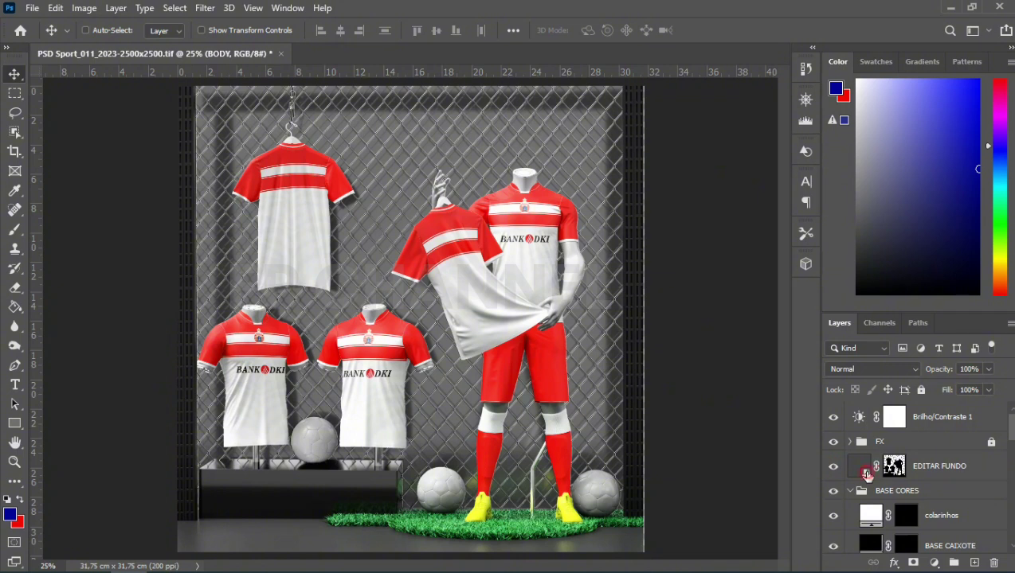
left_click(866, 473)
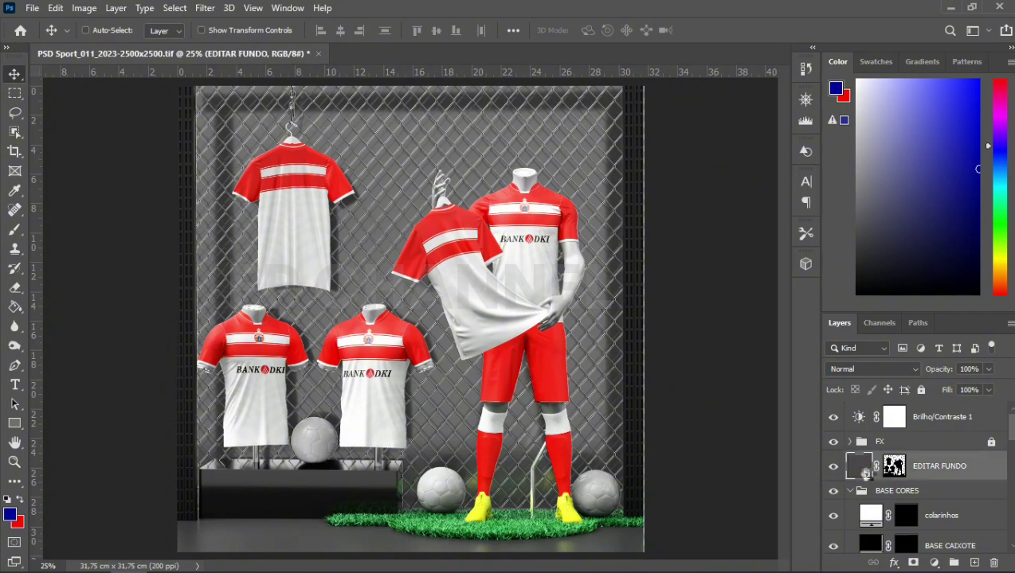
Open the EDITAR FUNDO smart object and start Place Linked from Local Disk (F:) > All File Mockup PSD 3
double_click(865, 472)
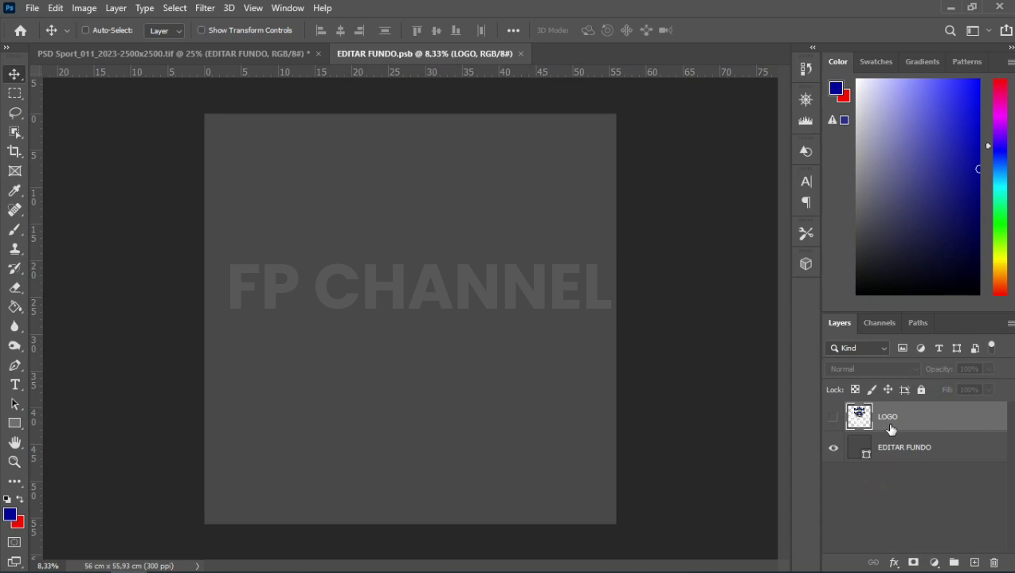
left_click(32, 8)
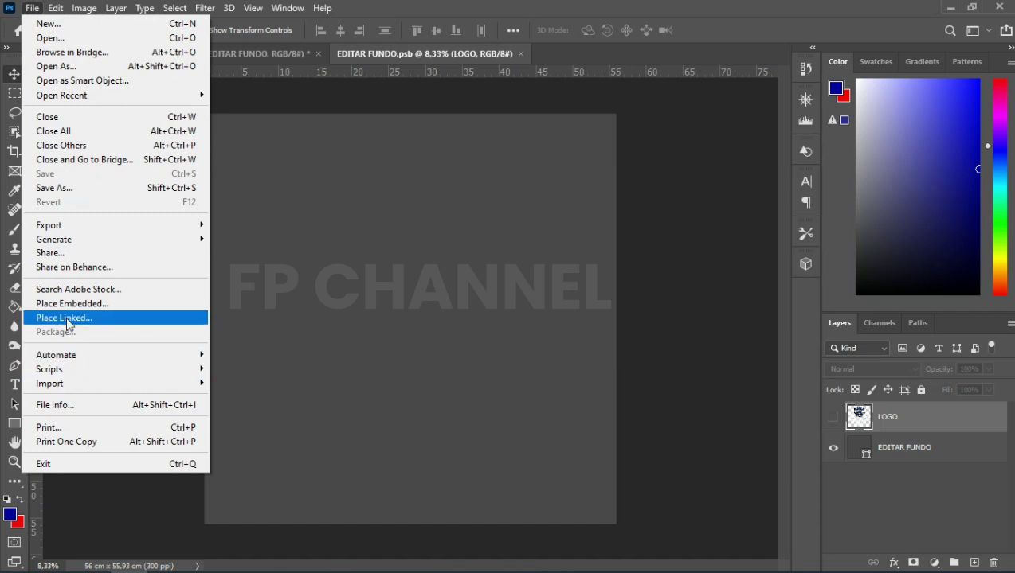
left_click(69, 319)
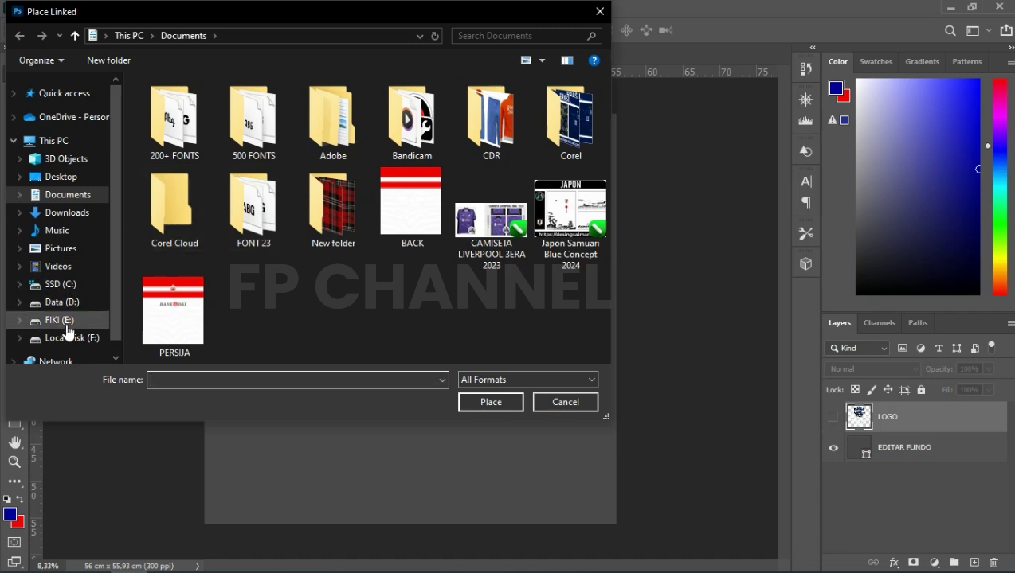
left_click(64, 339)
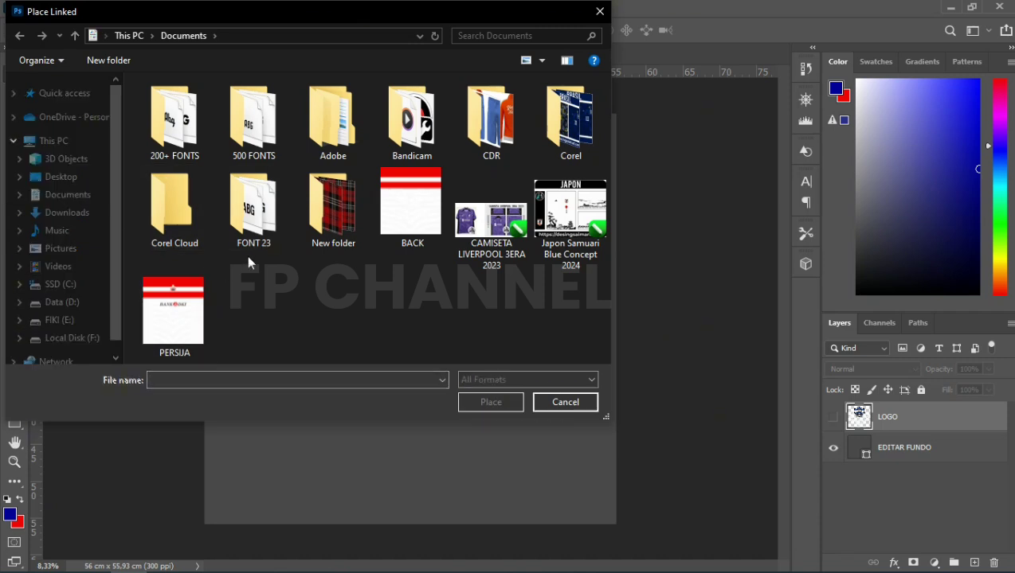
double_click(194, 121)
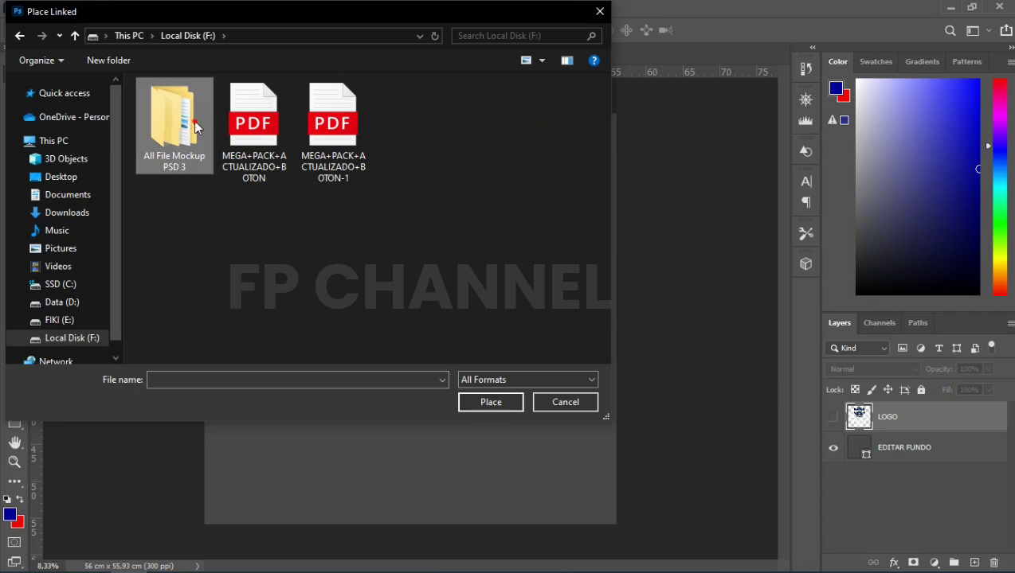
Browse into the All Logo folder and select the Persija Jakarta(1) logo file
scroll(236, 172, "down", 1)
scroll(268, 300, "down", 11)
scroll(269, 308, "down", 11)
scroll(268, 311, "down", 11)
scroll(268, 312, "down", 6)
scroll(269, 314, "down", 4)
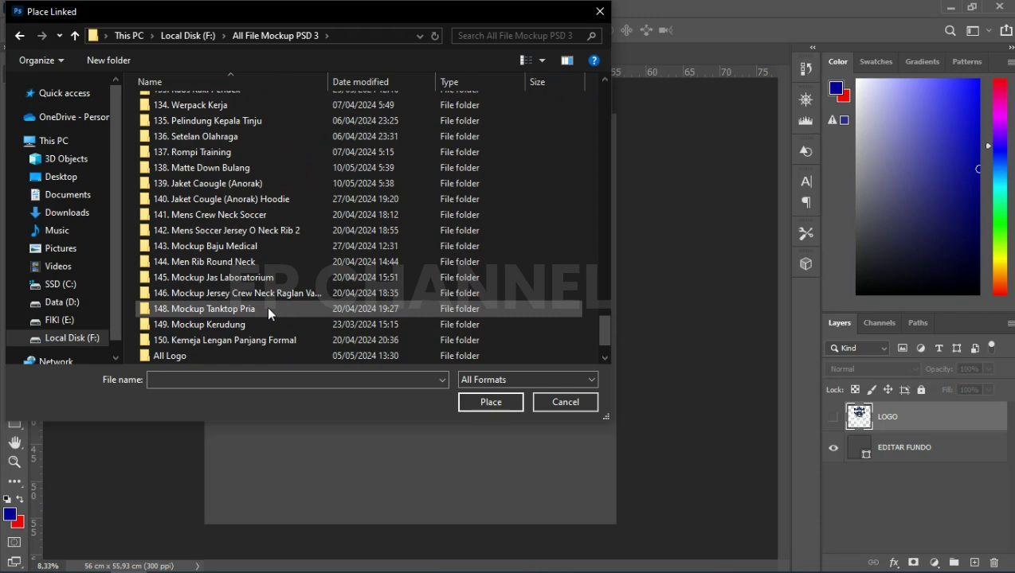
scroll(268, 309, "down", 1)
double_click(197, 311)
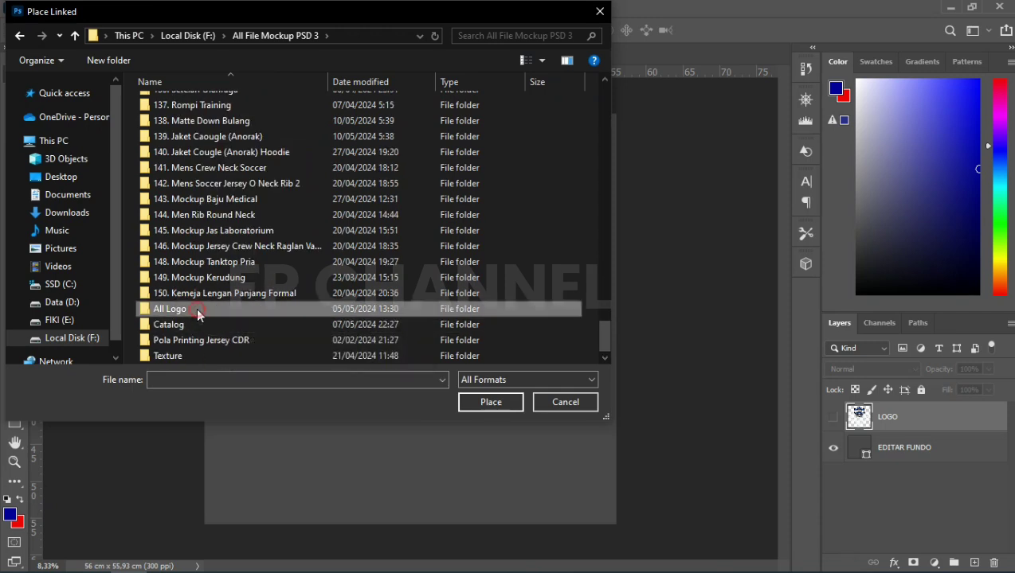
scroll(205, 303, "down", 1)
scroll(457, 263, "down", 3)
scroll(460, 268, "down", 3)
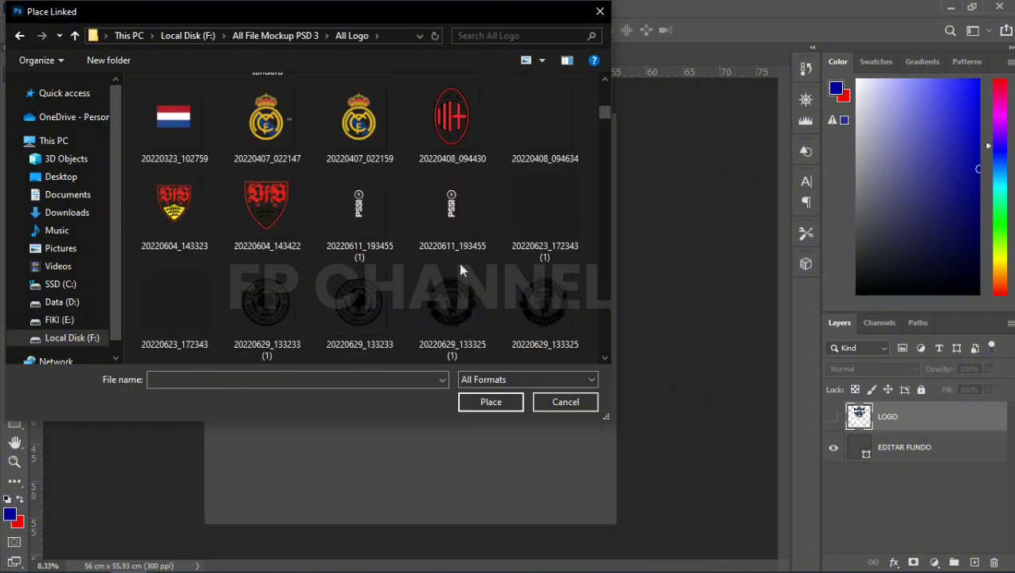
scroll(460, 268, "down", 3)
scroll(459, 268, "down", 3)
scroll(459, 268, "down", 3)
scroll(460, 270, "down", 2)
scroll(459, 270, "down", 3)
scroll(460, 270, "down", 3)
scroll(459, 270, "down", 3)
scroll(460, 270, "down", 5)
scroll(459, 270, "down", 2)
scroll(460, 270, "down", 4)
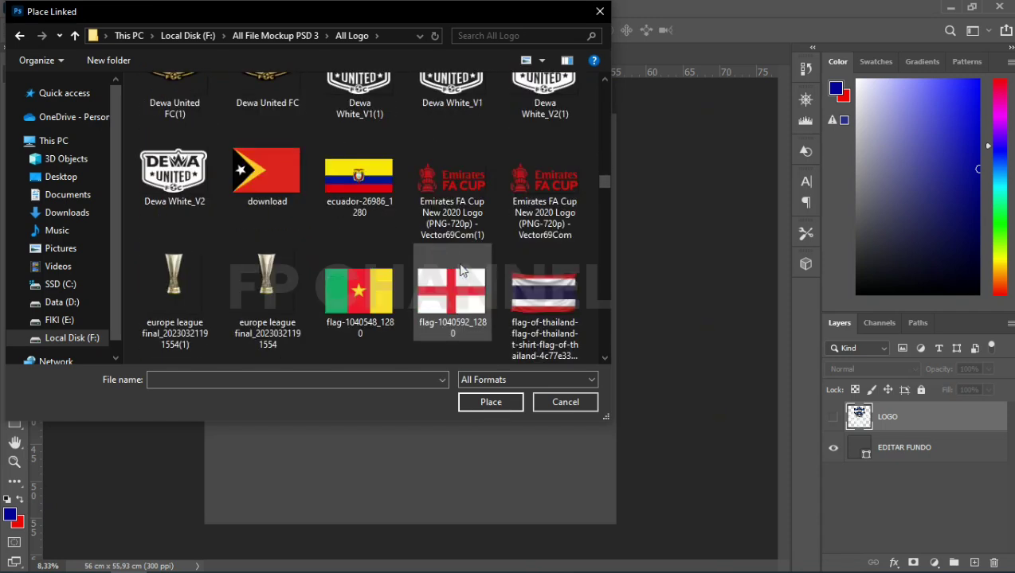
scroll(460, 270, "down", 2)
scroll(459, 270, "down", 5)
scroll(460, 270, "down", 3)
scroll(459, 270, "down", 2)
scroll(459, 270, "down", 2)
scroll(460, 270, "down", 4)
scroll(460, 270, "down", 2)
scroll(459, 270, "down", 2)
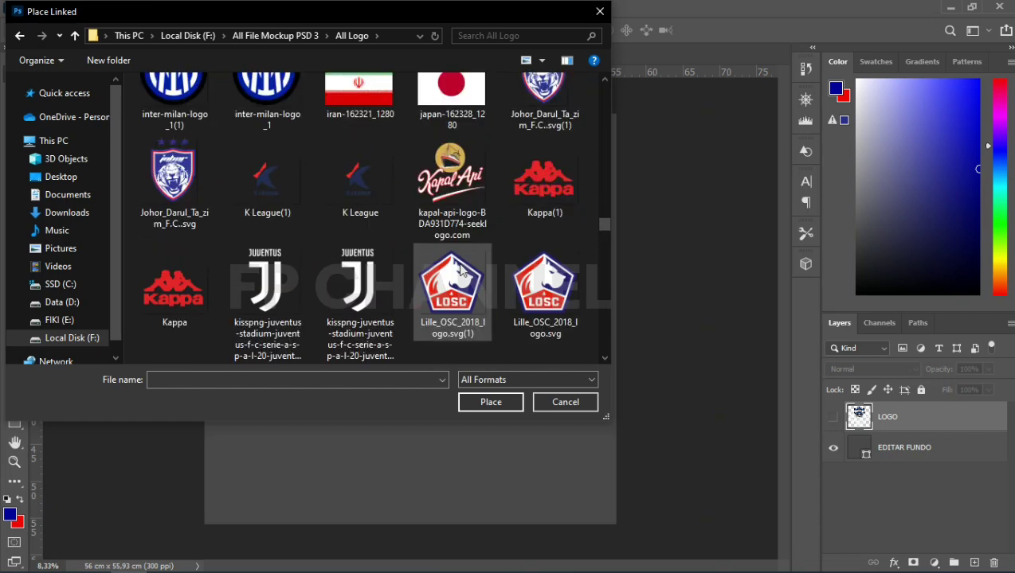
scroll(459, 270, "down", 2)
scroll(460, 270, "down", 1)
scroll(460, 270, "down", 1)
scroll(459, 270, "down", 1)
scroll(460, 270, "down", 1)
scroll(459, 270, "down", 1)
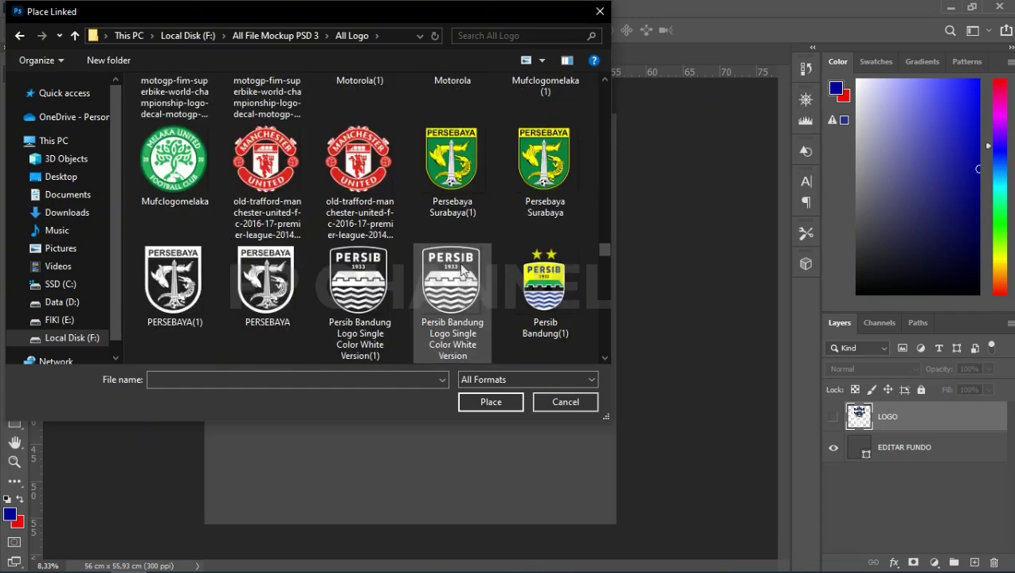
scroll(459, 270, "down", 1)
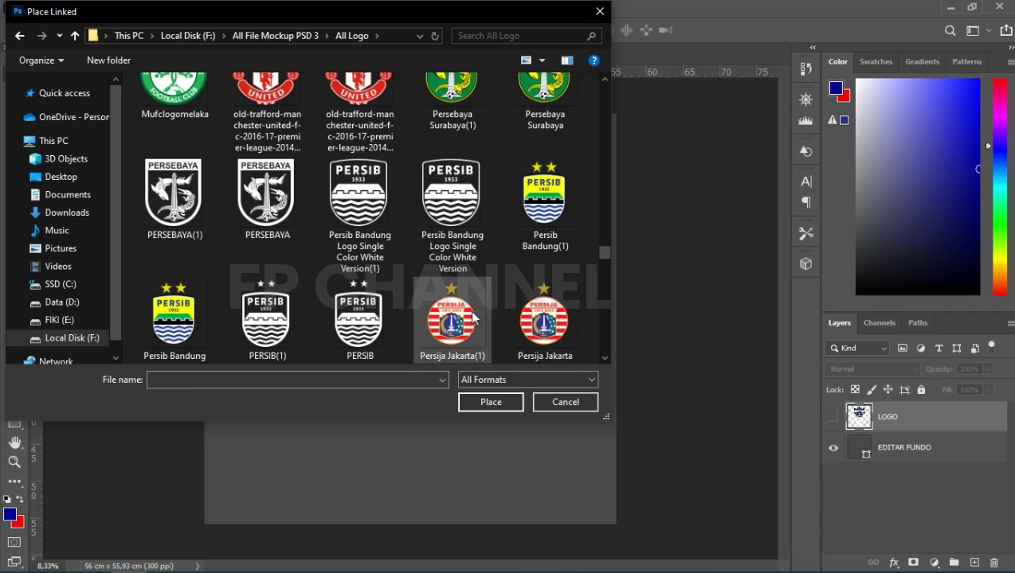
left_click(455, 318)
Place the Persija Jakarta(1) logo, enlarge it to about double size and shift it up-left
left_click(478, 403)
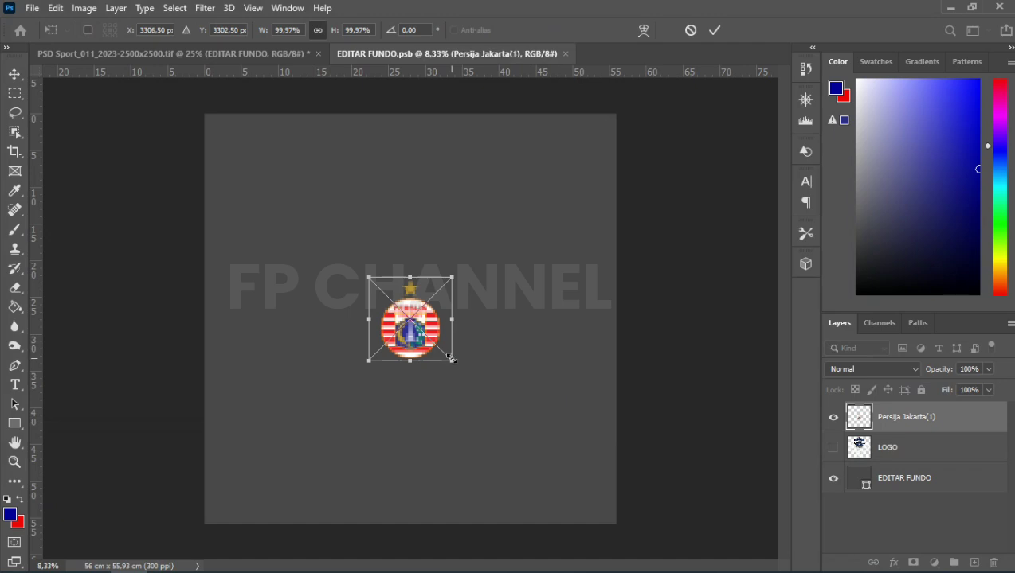
left_click_drag(450, 362, 546, 455)
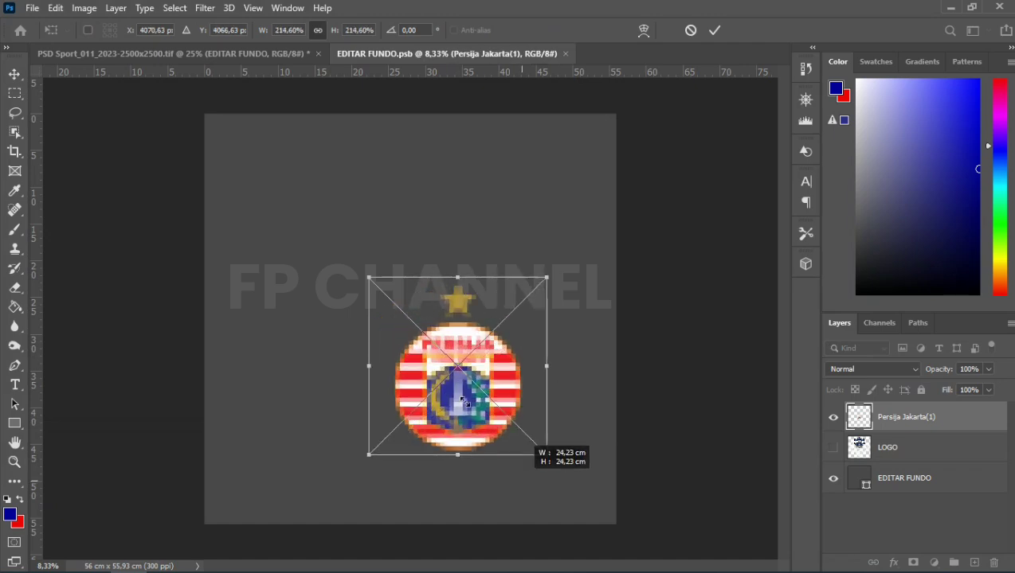
left_click_drag(456, 364, 433, 296)
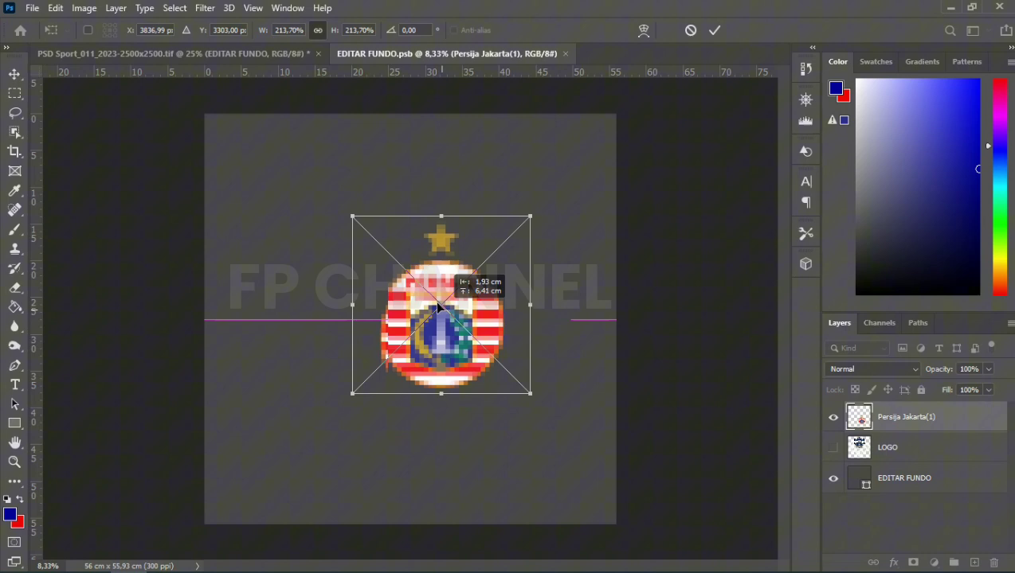
left_click(715, 30)
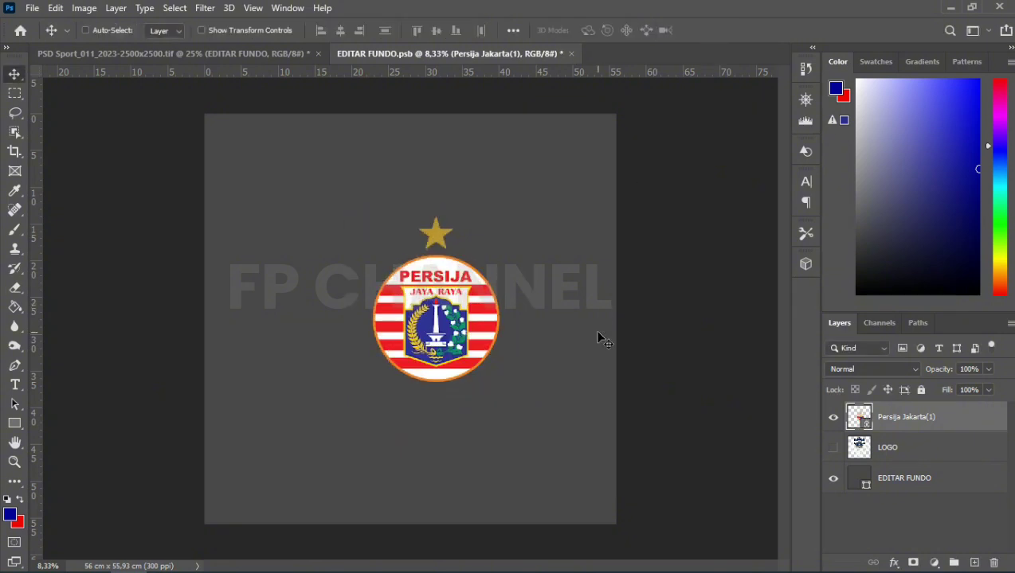
Rescale the logo to about 284% near the centre, save, and view the jersey mockup
key("ctrl+t")
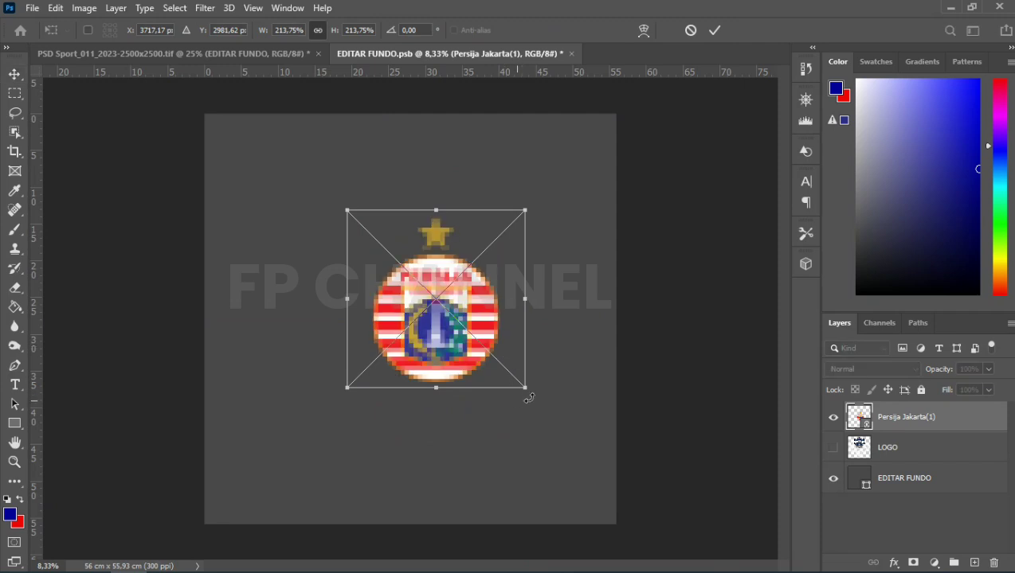
left_click_drag(524, 387, 580, 445)
mouse_move(489, 338)
left_mouse_down()
mouse_move(460, 292)
mouse_move(448, 310)
left_mouse_up()
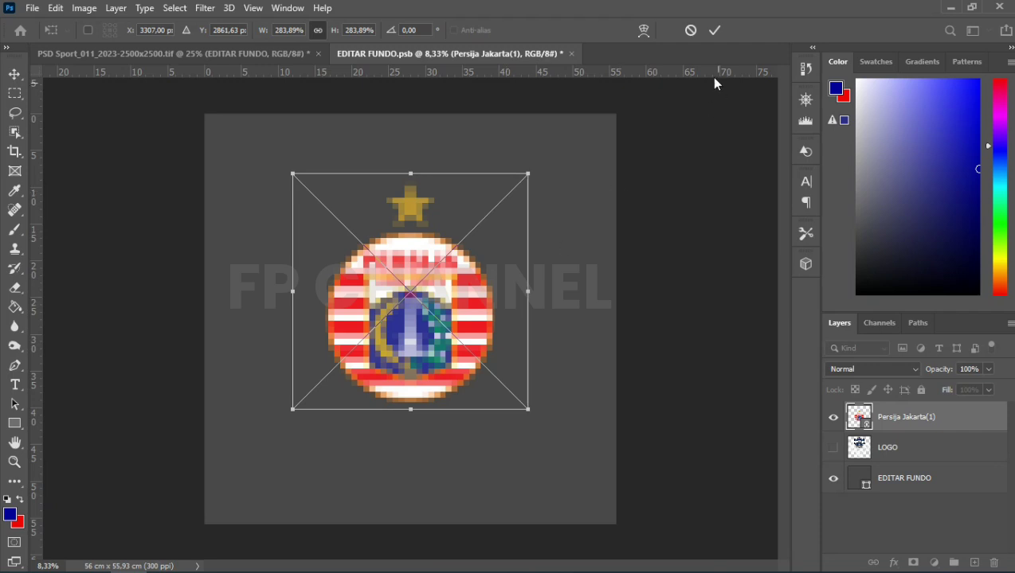
left_click(715, 30)
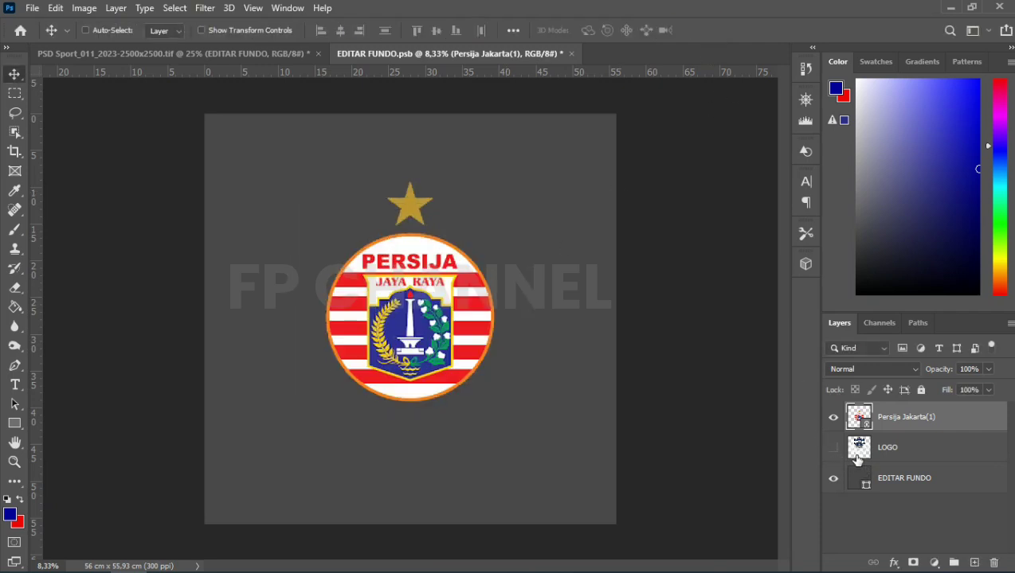
key("ctrl+s")
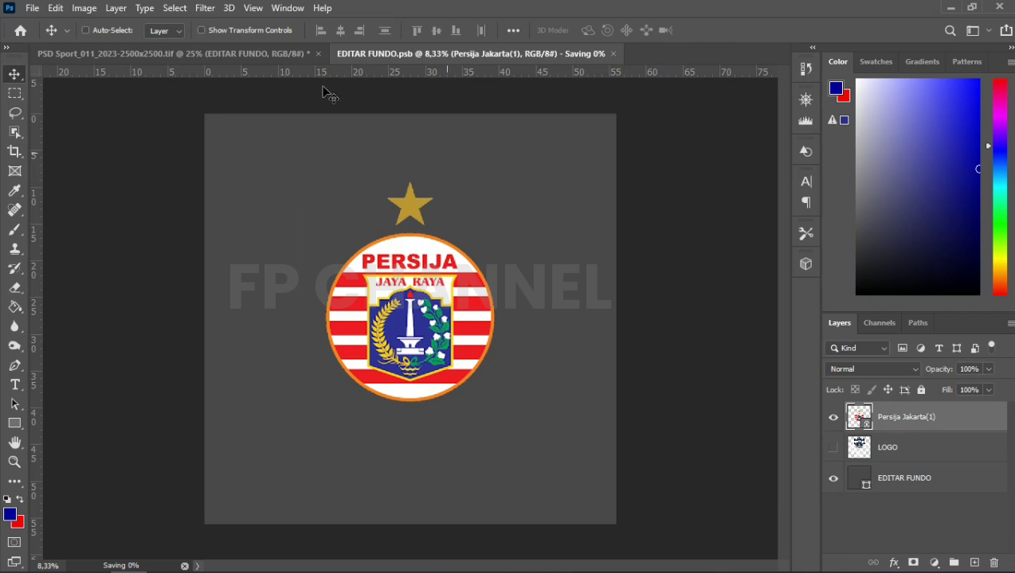
left_click(263, 54)
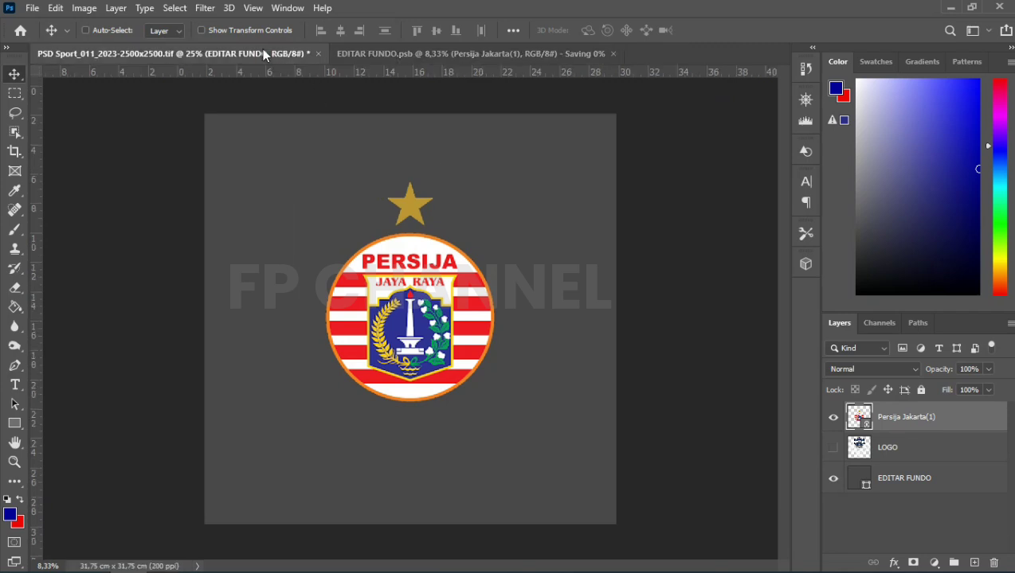
Delete the old hidden LOGO layer from EDITAR FUNDO and check the mockup
left_click(388, 55)
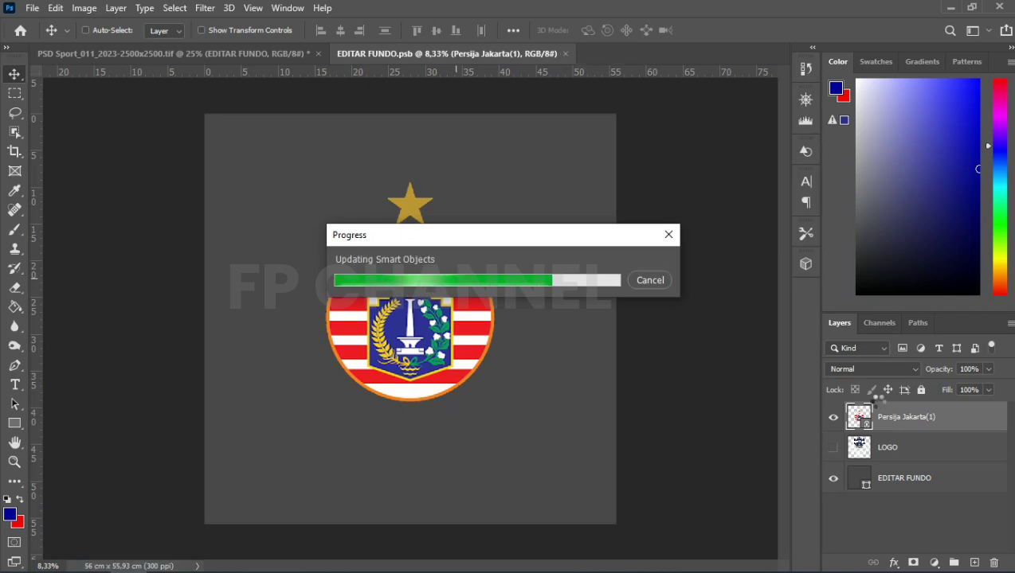
left_click(930, 449)
key("Delete")
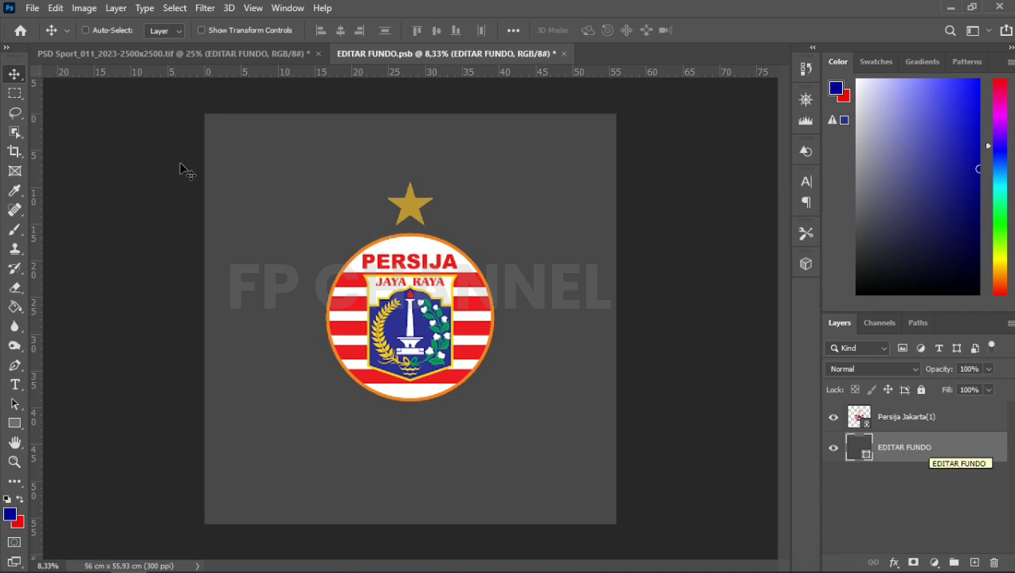
key("ctrl+Tab")
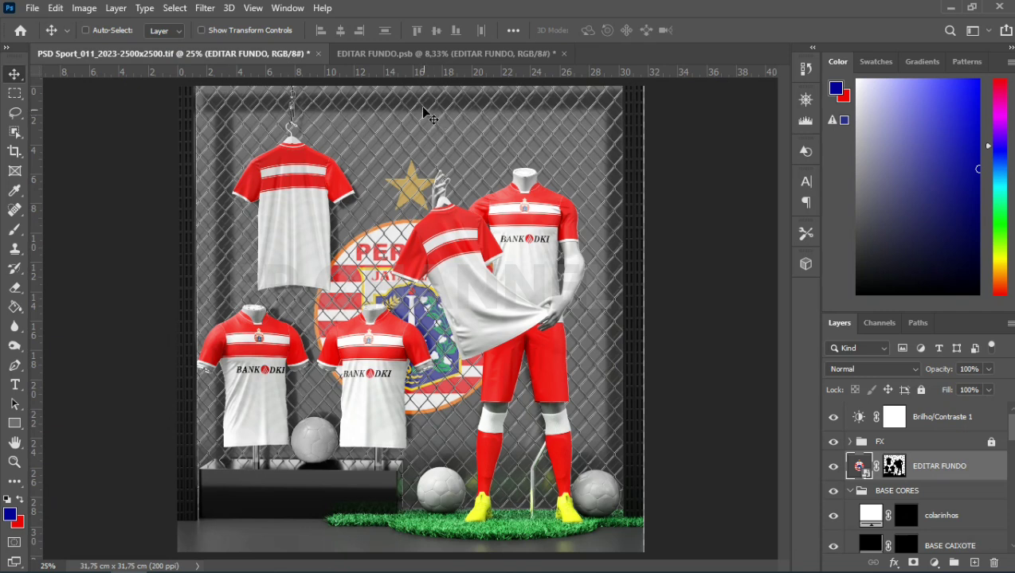
Move the Persija Jakarta(1) logo slightly higher on the backdrop
left_click(435, 52)
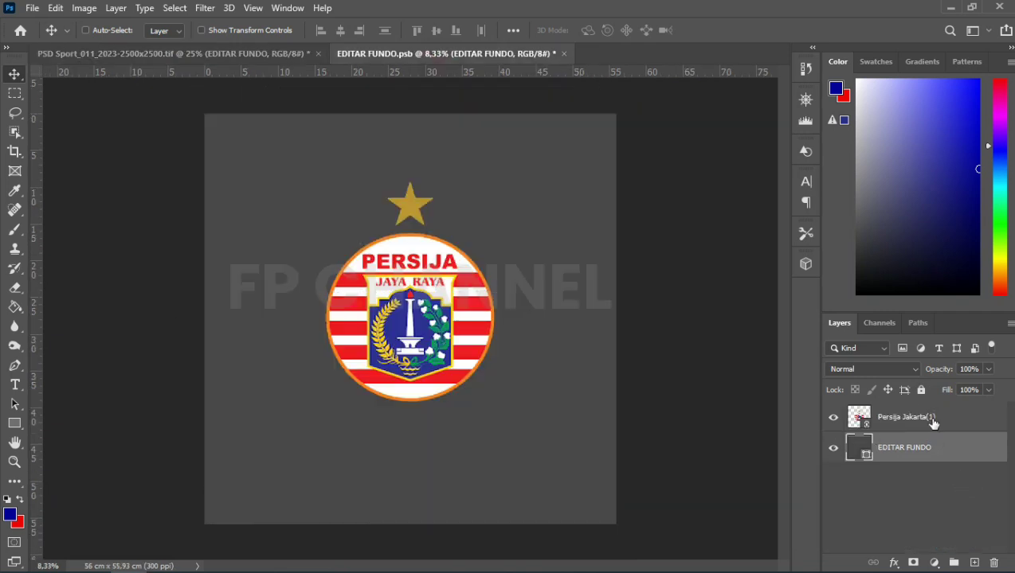
left_click(908, 417)
mouse_move(469, 325)
left_mouse_down()
mouse_move(470, 289)
mouse_move(469, 300)
left_mouse_up()
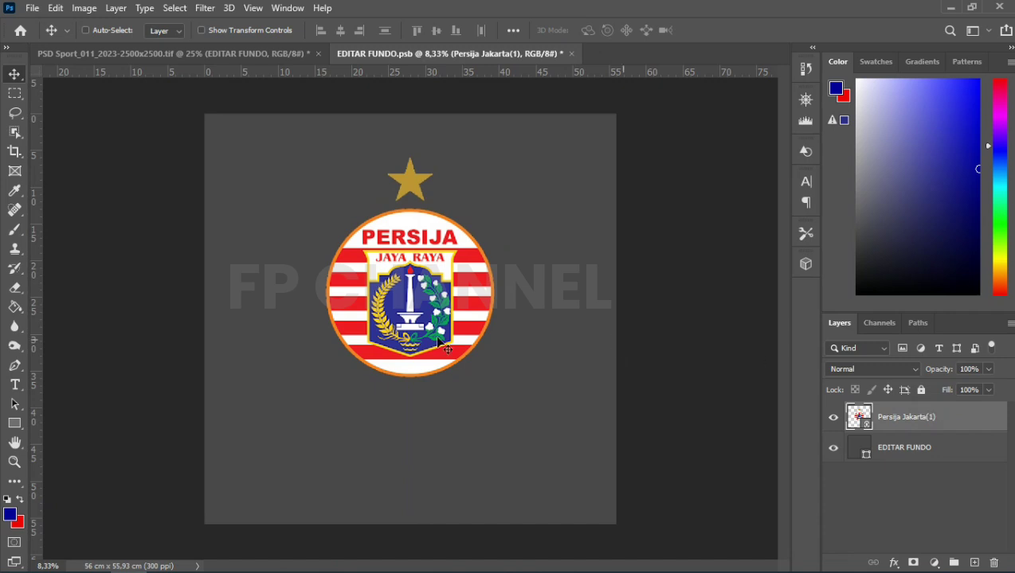
Add the text 'PERSIJA JAKARTA' above the star in a light grey colour
left_click(14, 385)
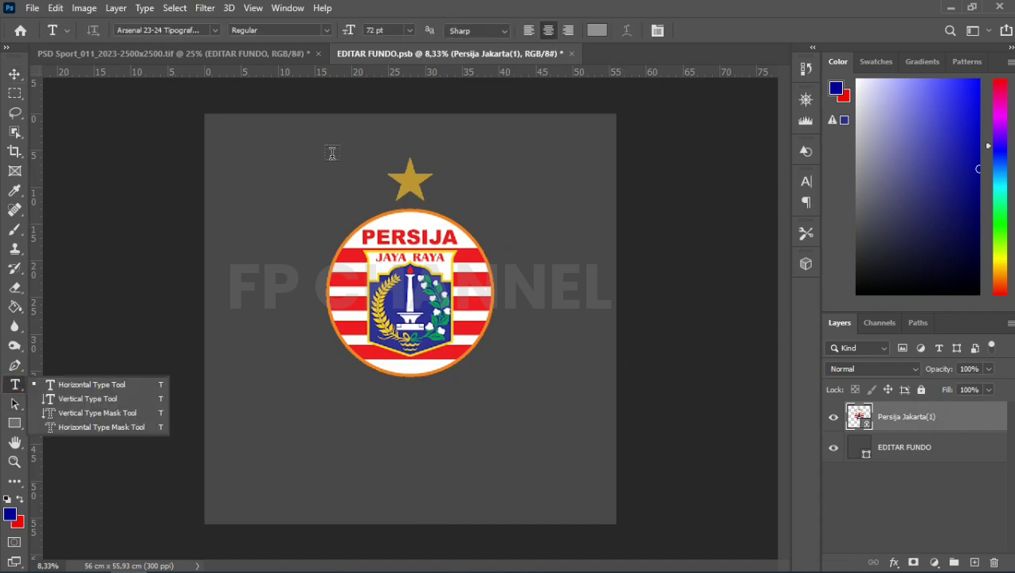
left_click(358, 141)
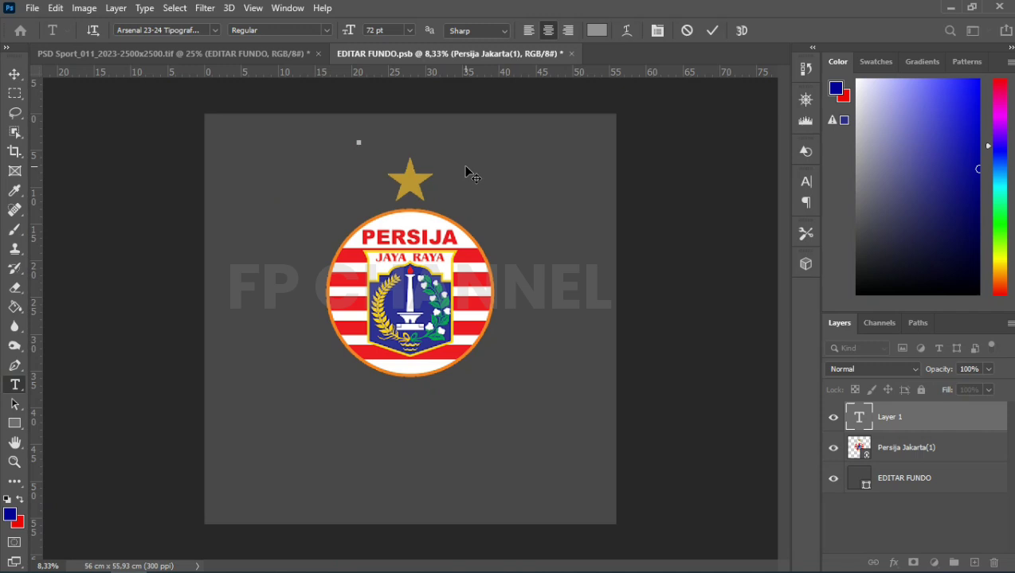
type("PERSIJA JAKARTA")
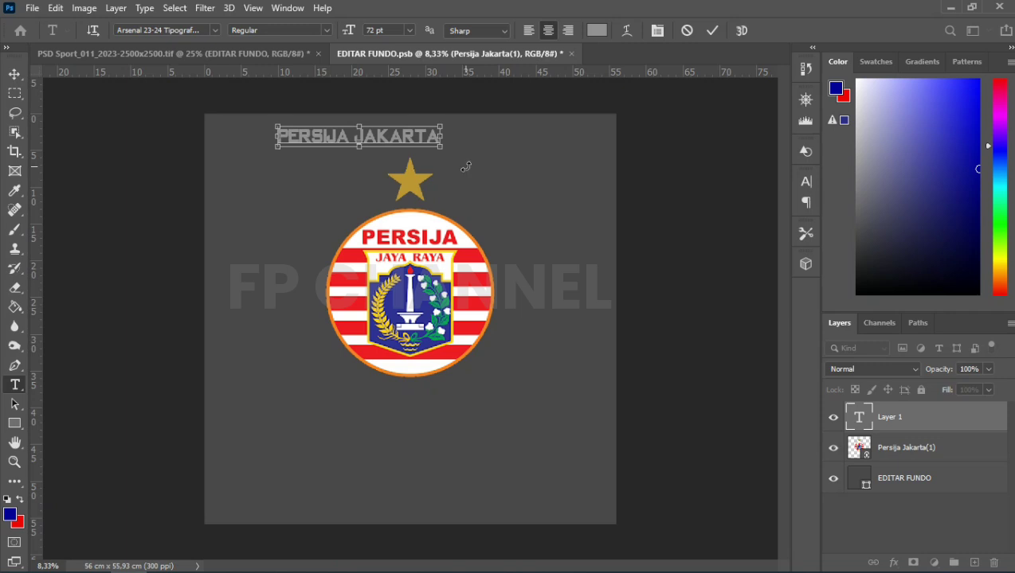
key("ctrl+a")
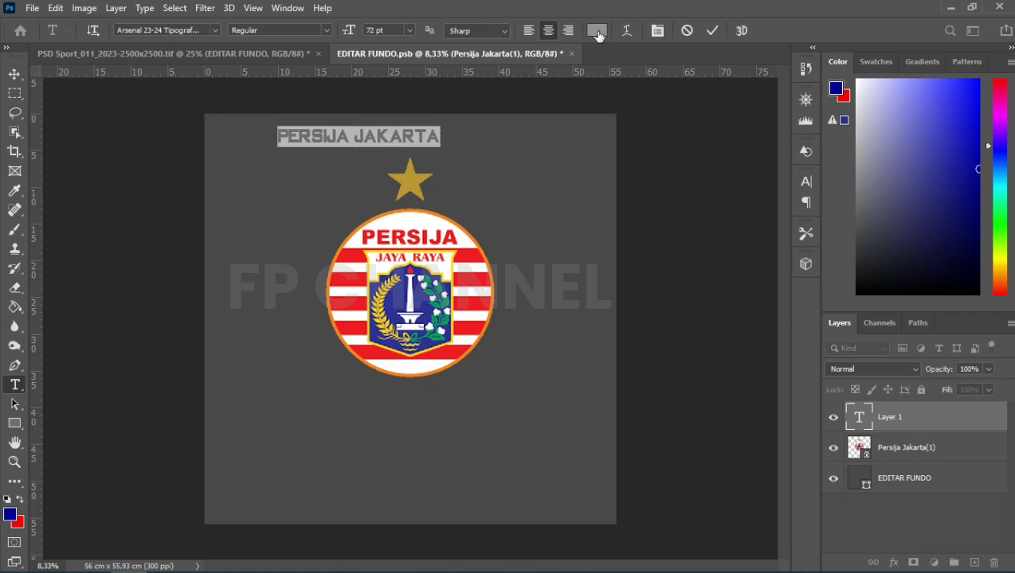
left_click(597, 30)
left_click_drag(612, 292, 602, 279)
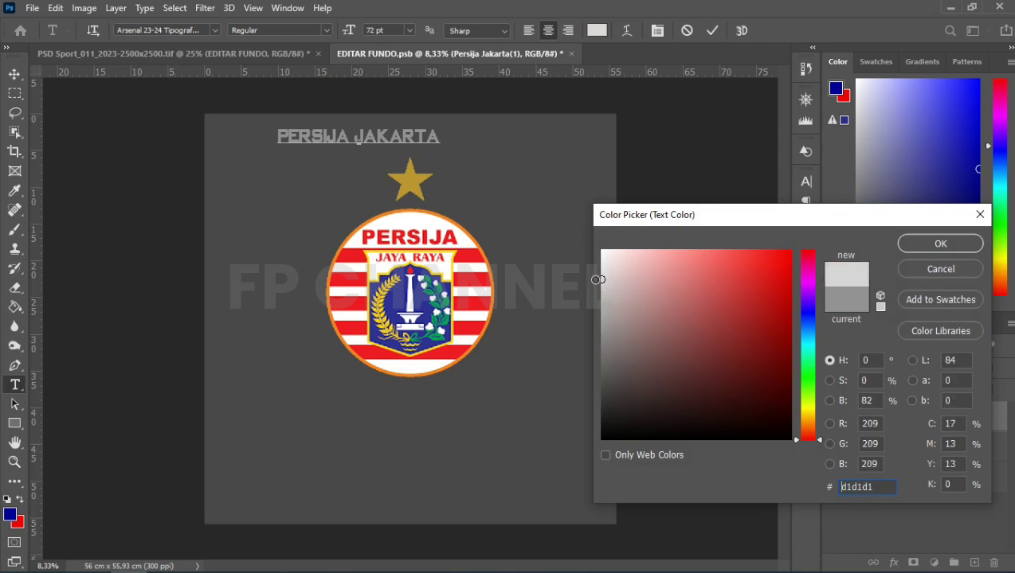
left_click(919, 244)
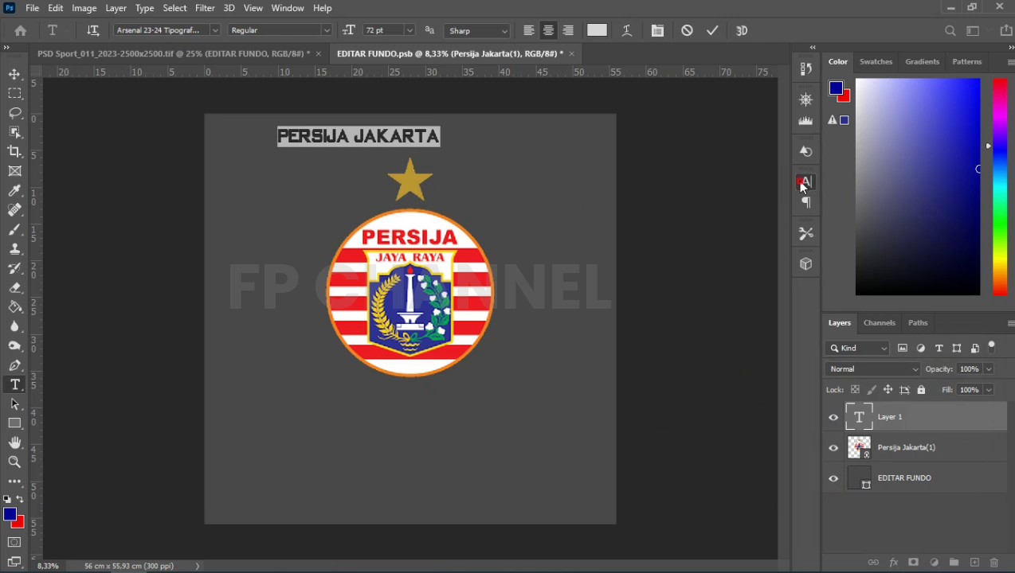
Set the title's tracking to 240, centre it horizontally and save the background file
left_click(803, 184)
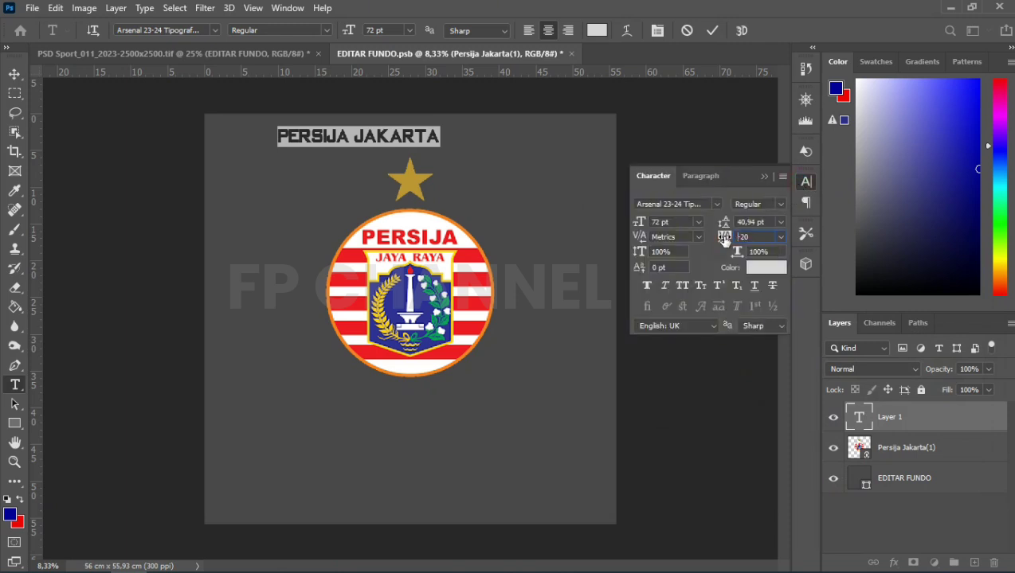
left_click_drag(724, 239, 734, 242)
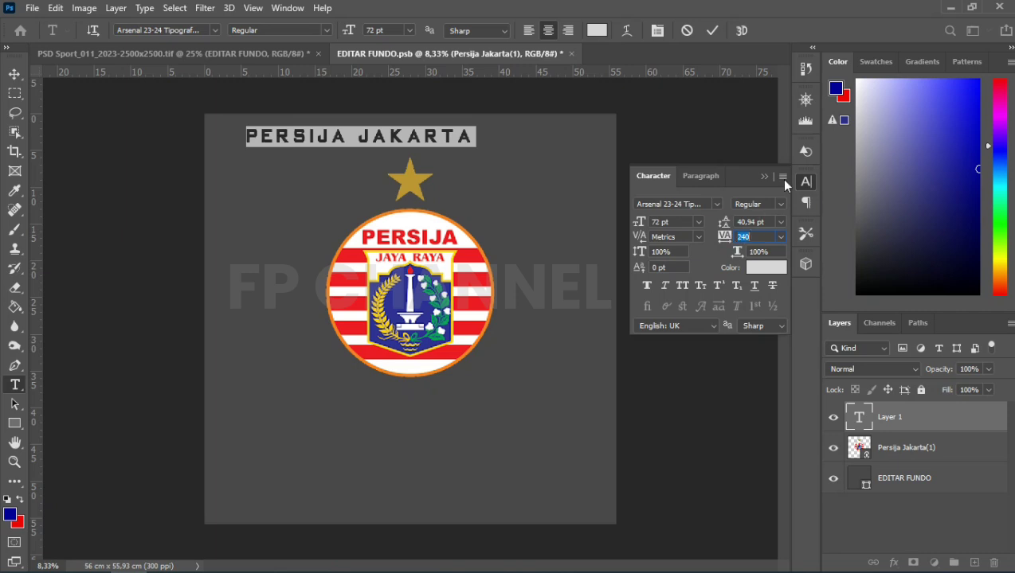
left_click(763, 177)
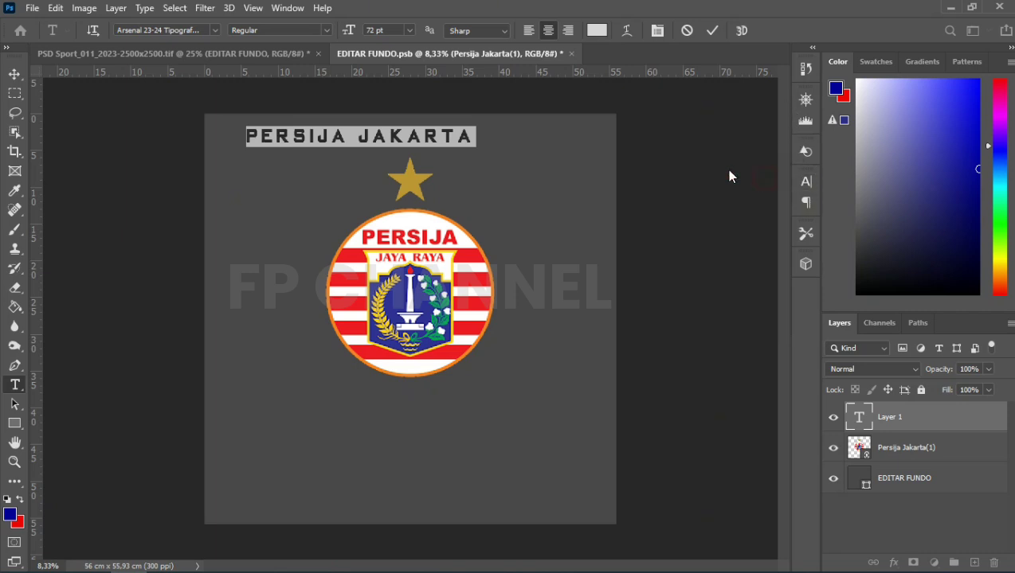
left_click(712, 31)
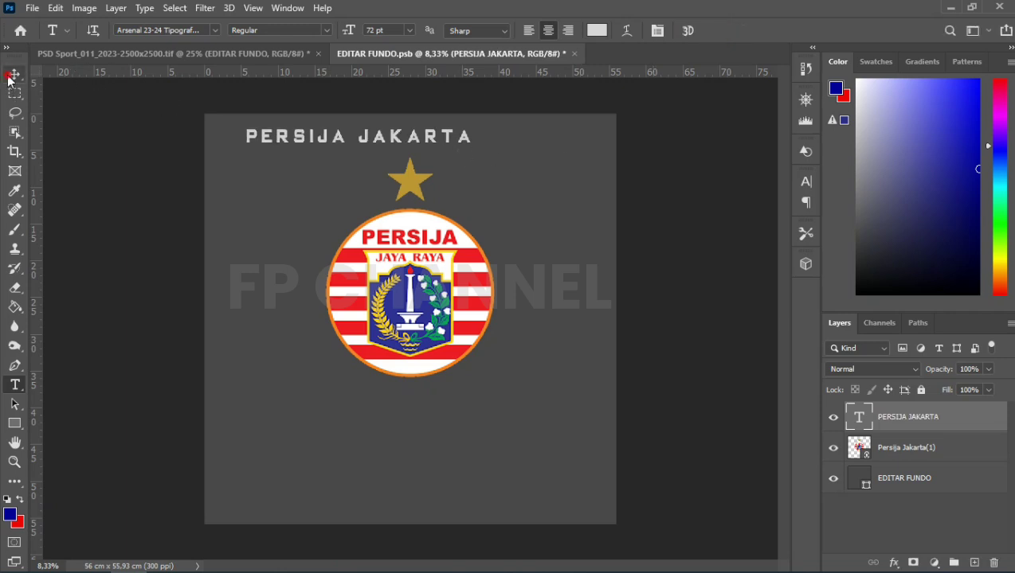
left_click(14, 74)
mouse_move(389, 137)
left_mouse_down()
mouse_move(455, 140)
mouse_move(444, 139)
left_mouse_up()
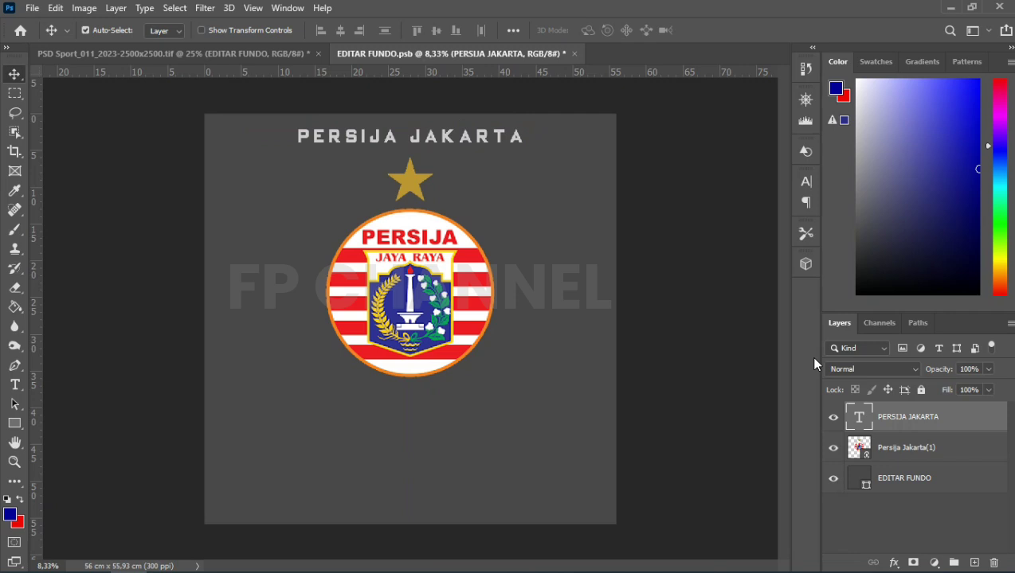
key("ctrl+s")
In the PSD Sport mockup, open the BODY layer's Retângulo 1.psb smart object
left_click(201, 52)
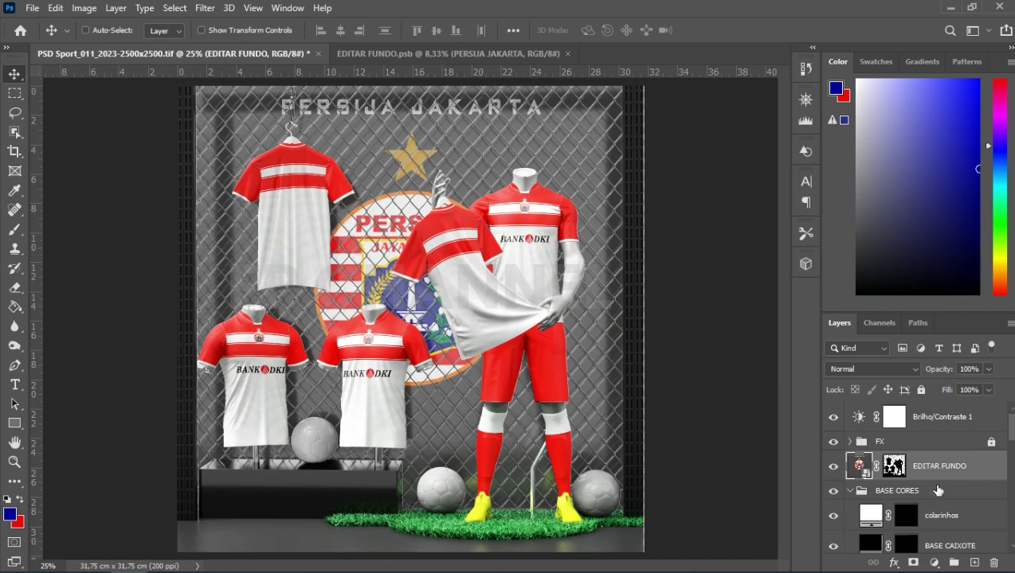
scroll(922, 468, "down", 1)
scroll(918, 467, "down", 3)
scroll(956, 478, "down", 2)
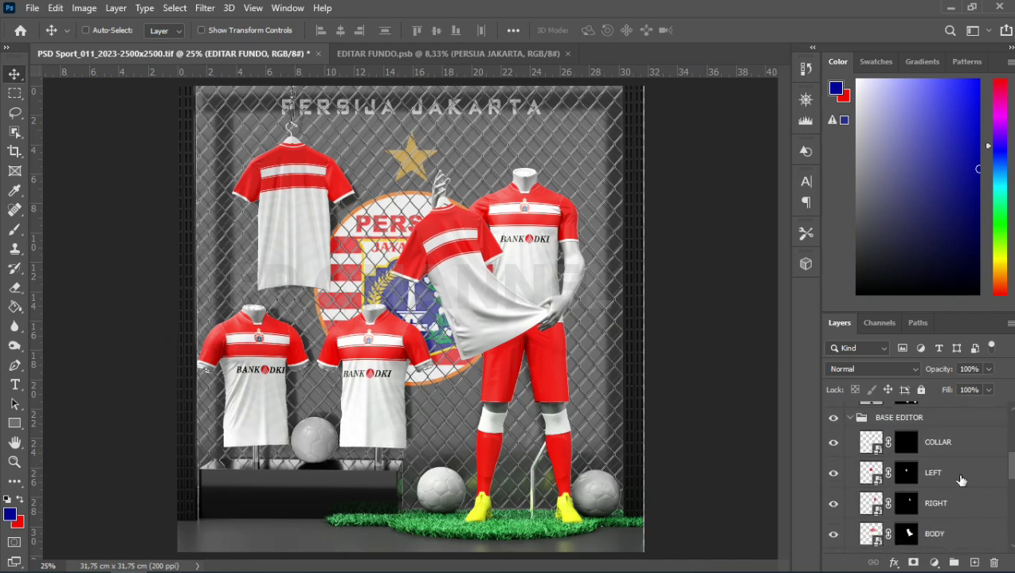
scroll(956, 479, "down", 2)
left_click(954, 473)
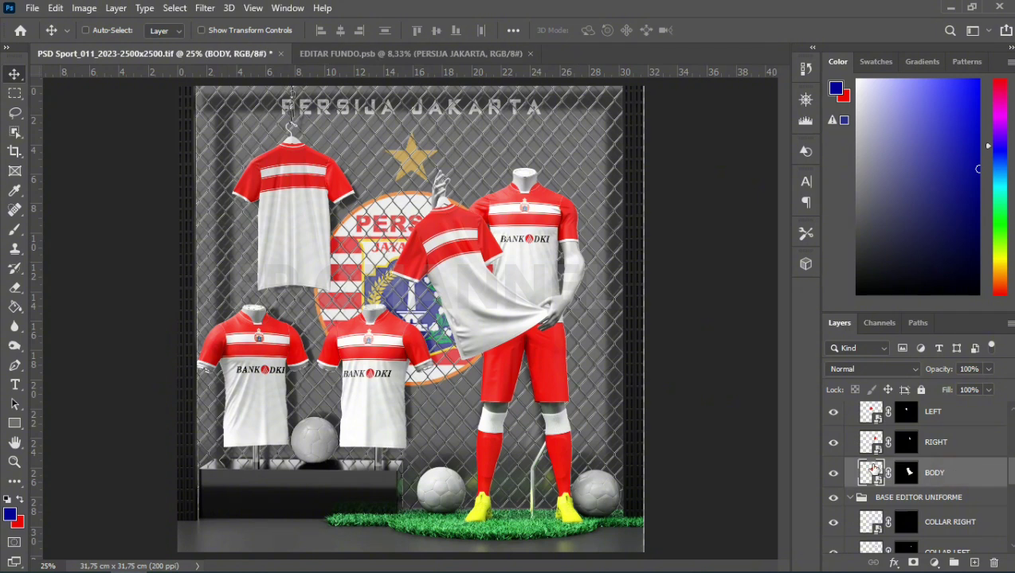
double_click(872, 474)
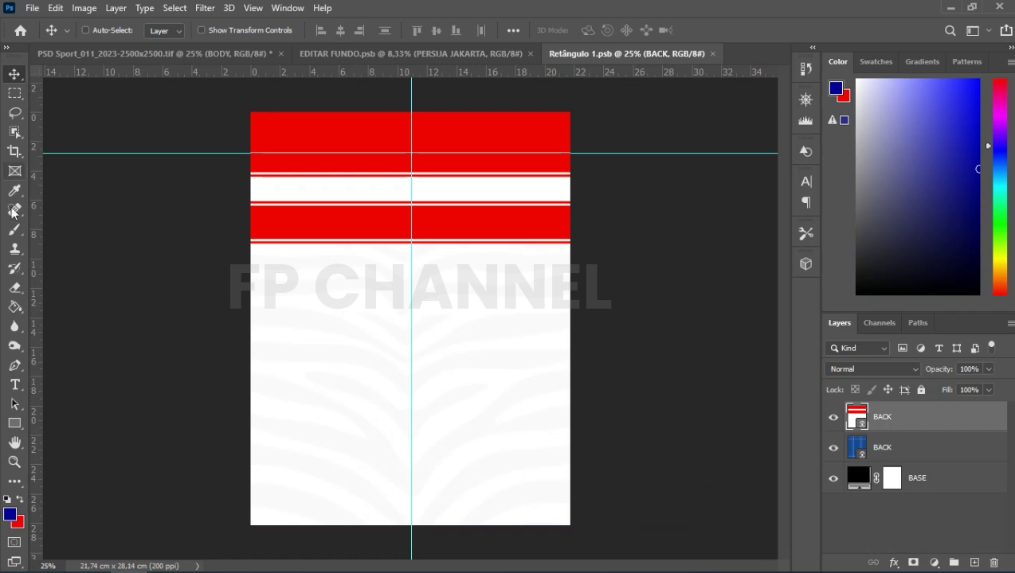
Type a number 5 on the shirt panel with tracking 0 and ff0000 red colour
left_click(399, 289)
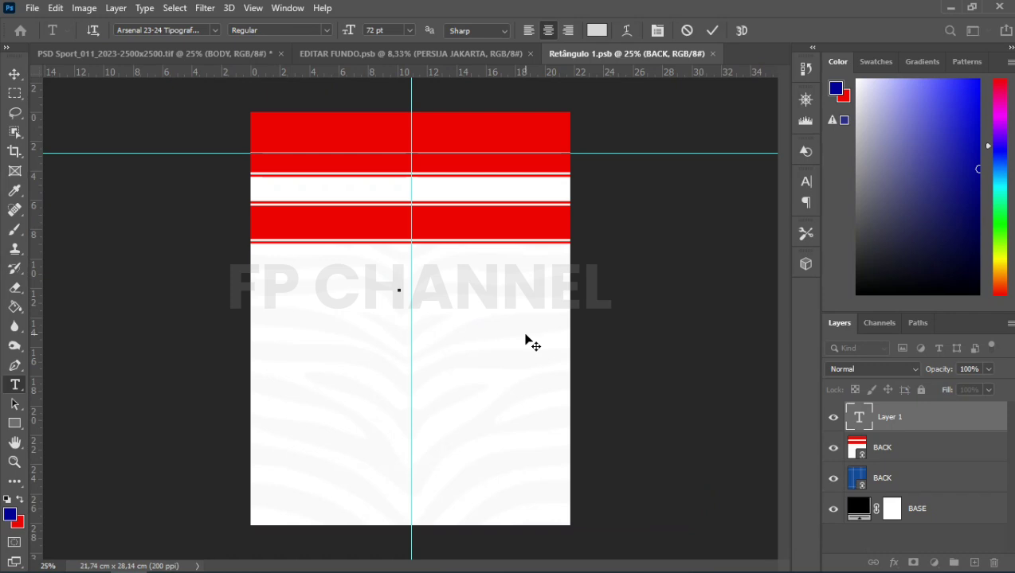
type("5")
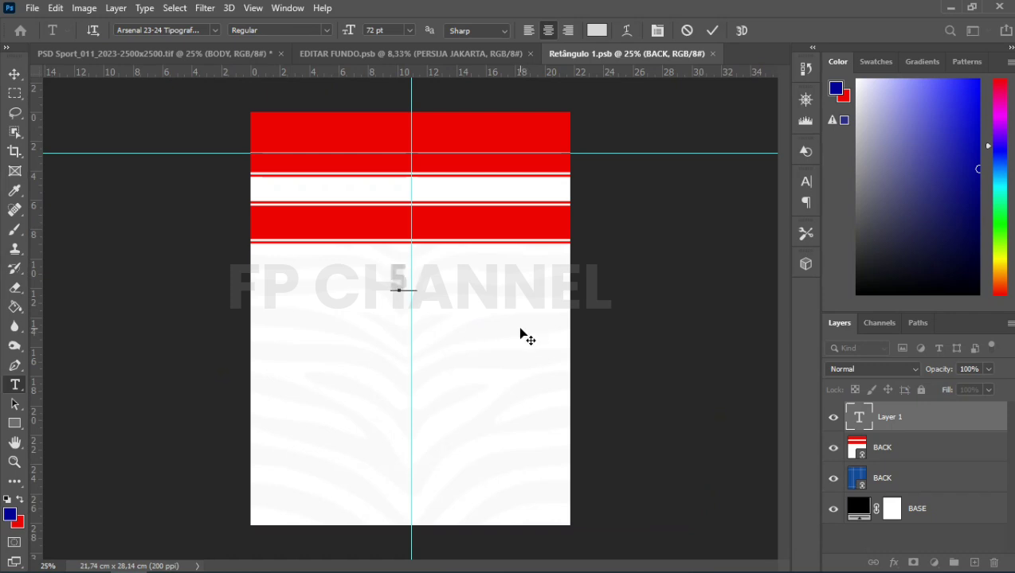
key("ctrl+a")
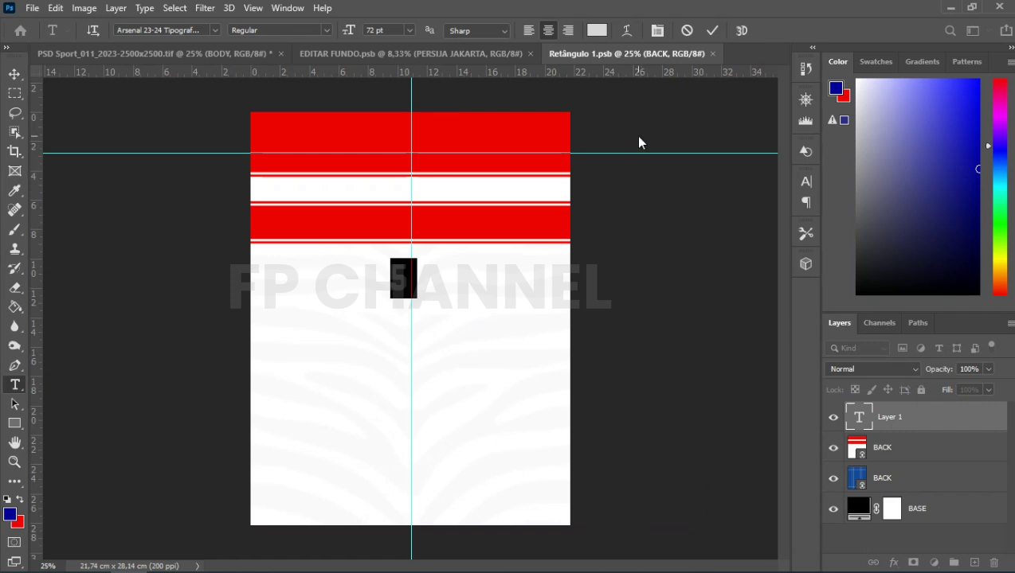
left_click(805, 183)
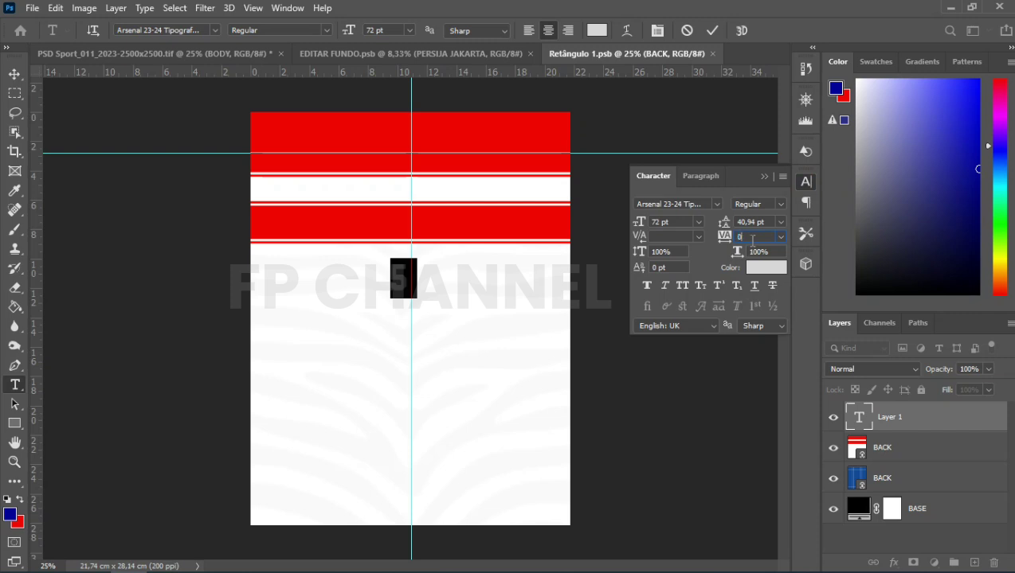
key("Return")
left_click(764, 268)
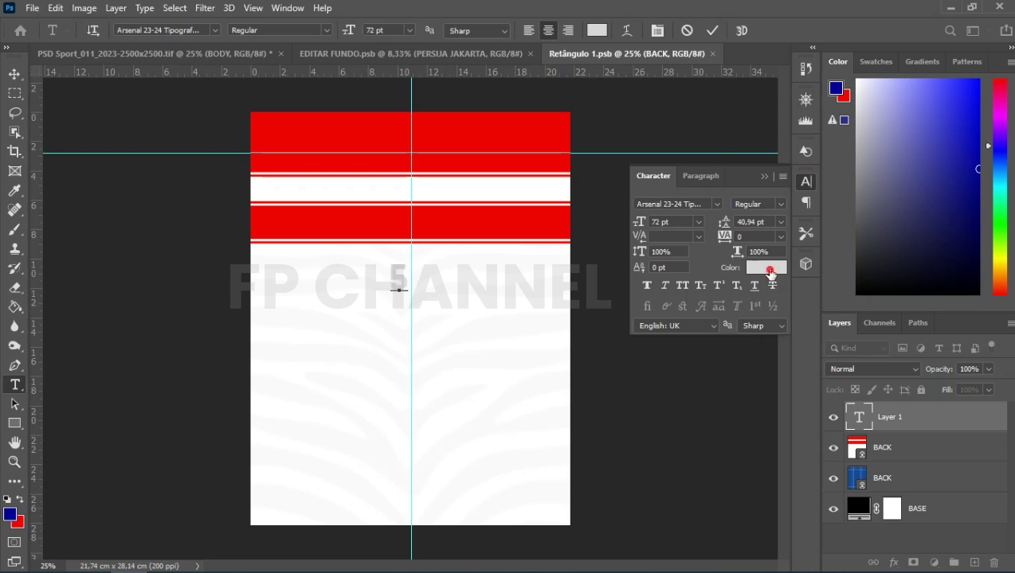
left_click(18, 522)
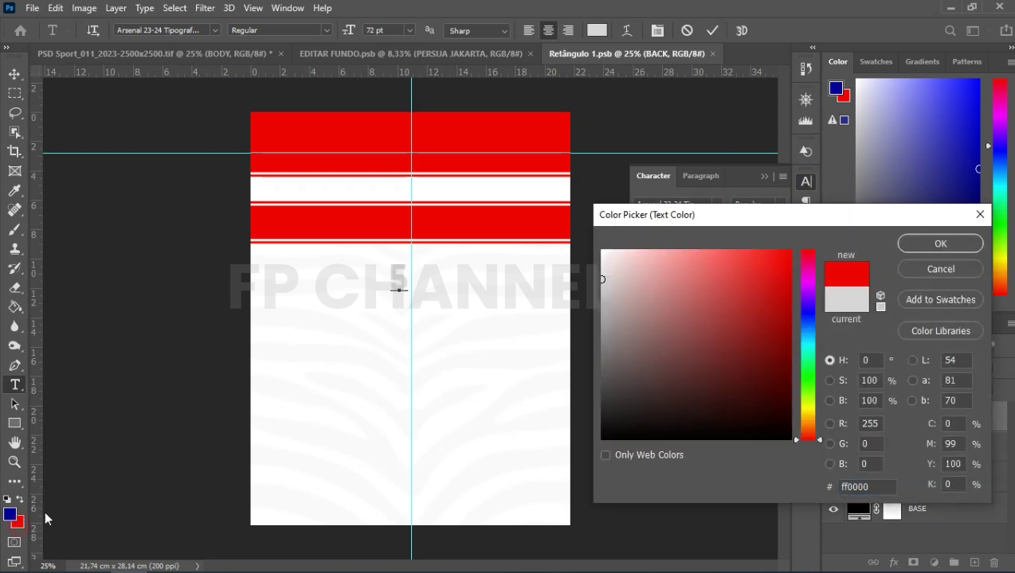
left_click(939, 244)
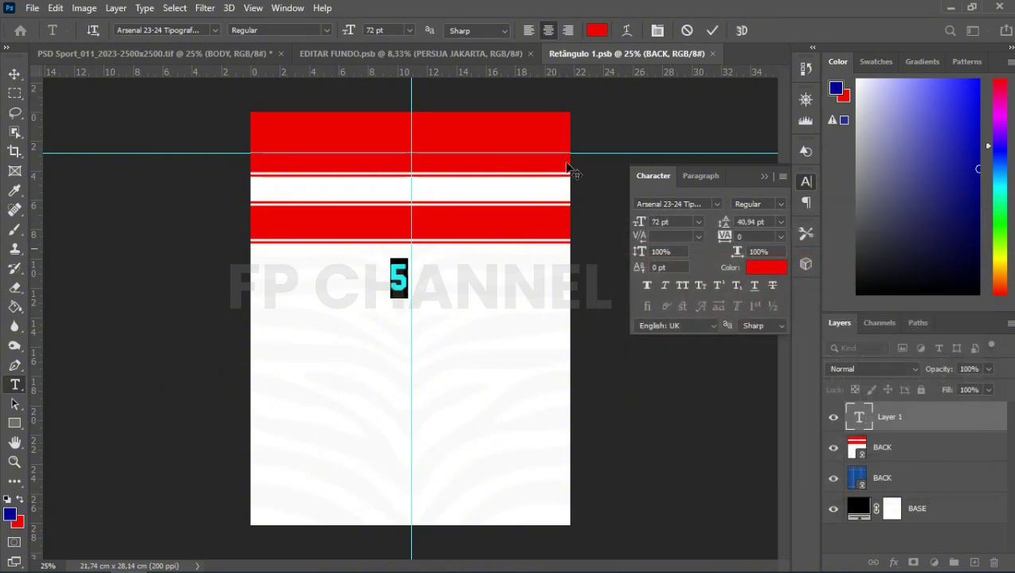
left_click(709, 34)
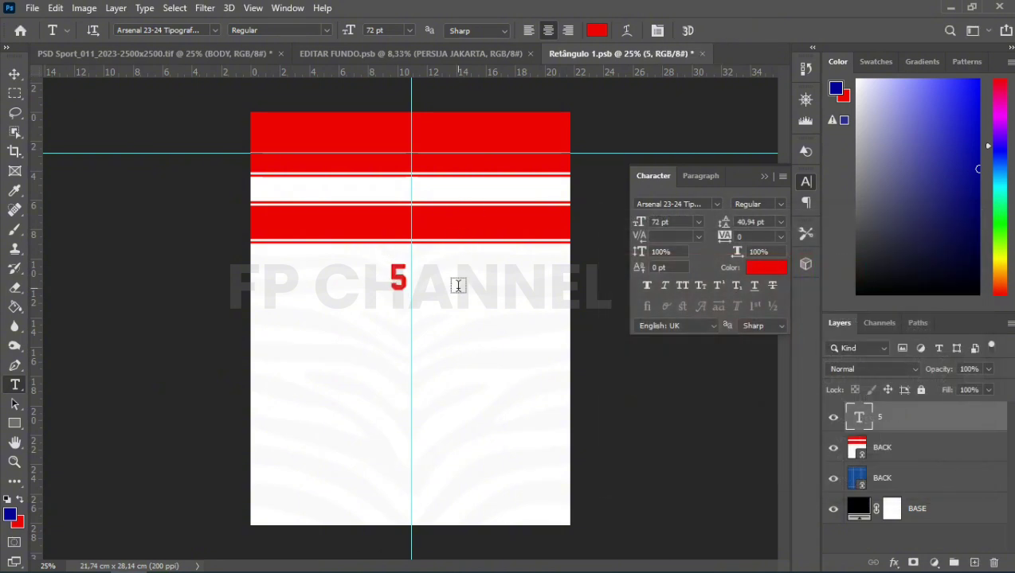
Enlarge the red 5 to about 361% with a free transform
left_click(764, 177)
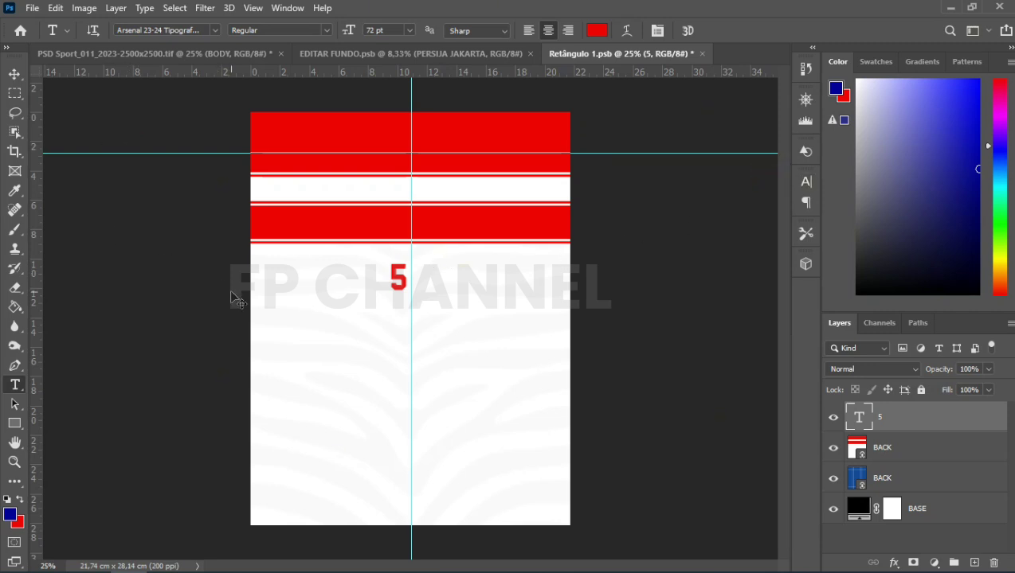
key("ctrl+t")
left_click_drag(407, 299, 451, 400)
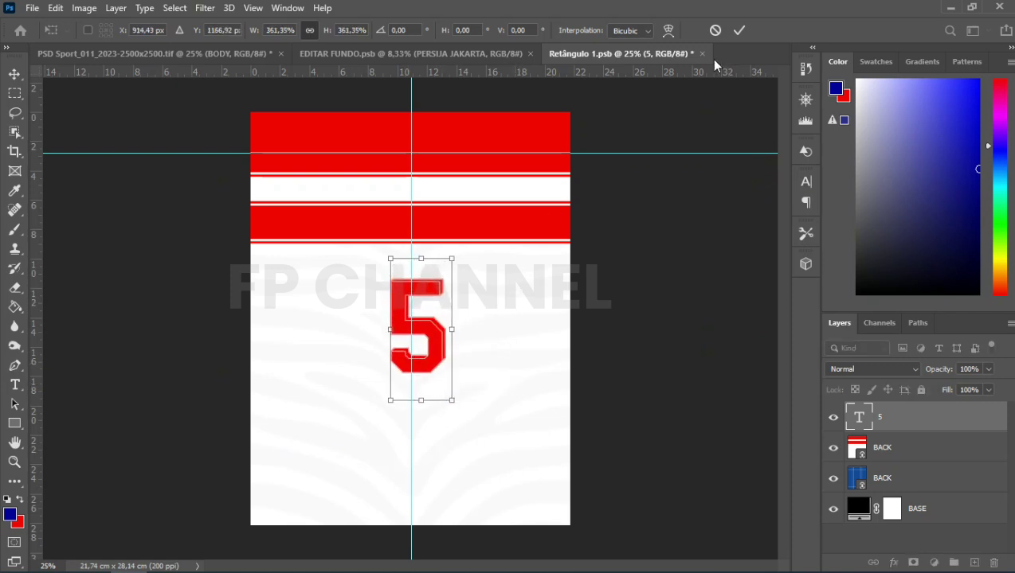
key("Escape")
key("Return")
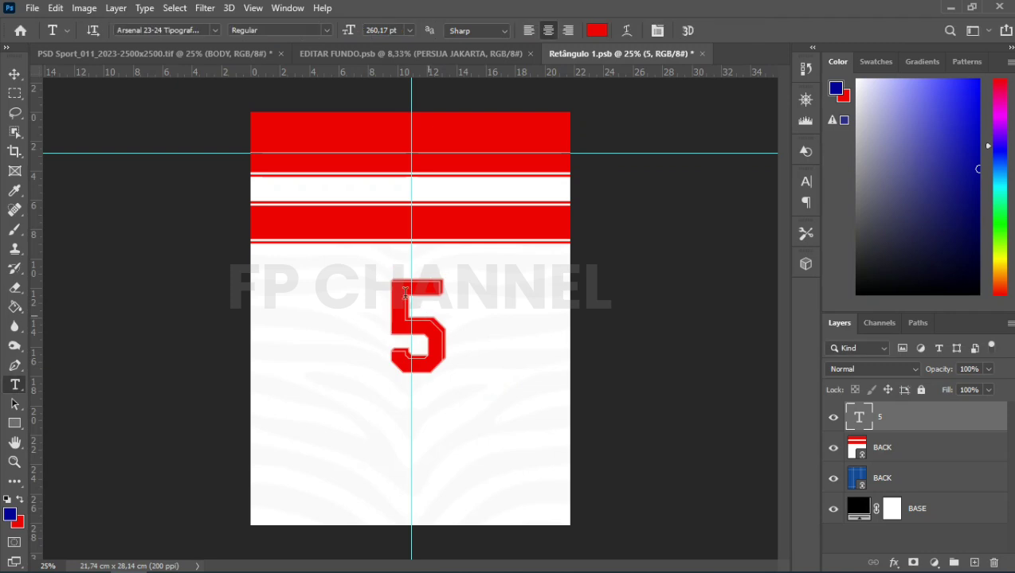
Nudge the 5 up on the shirt panel and save Retângulo 1.psb
left_click(14, 74)
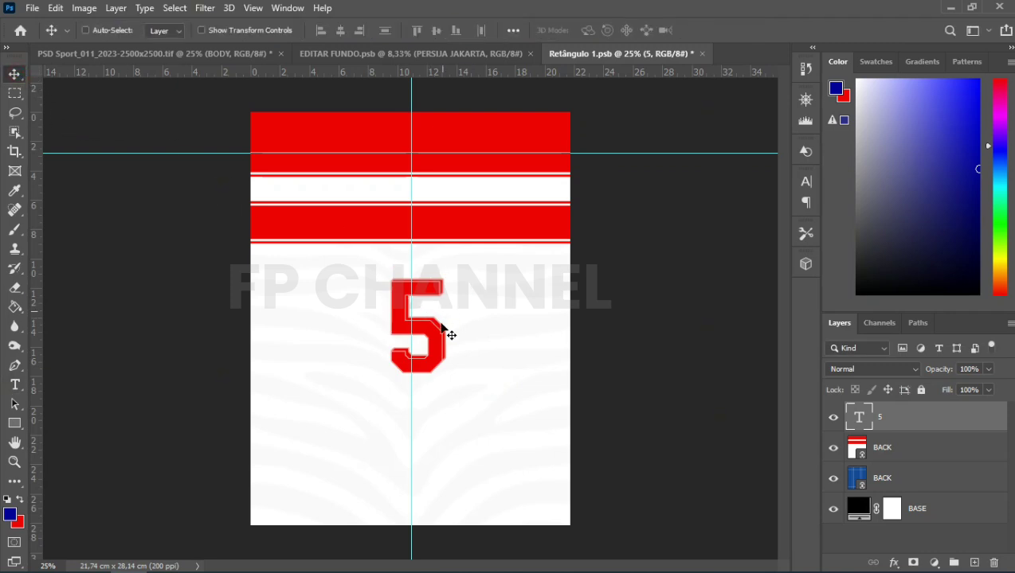
left_click_drag(433, 344, 429, 334)
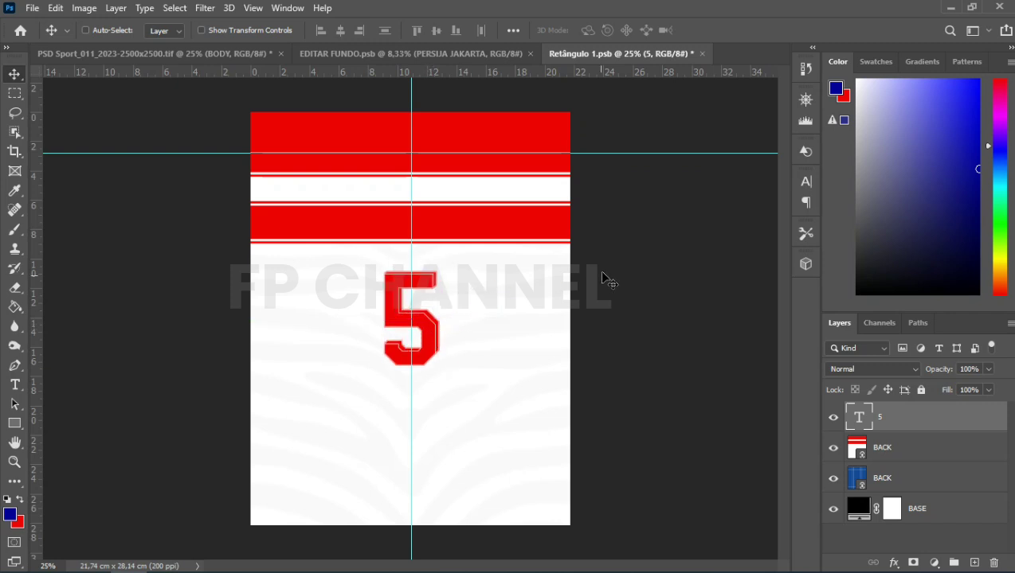
key("ctrl+s")
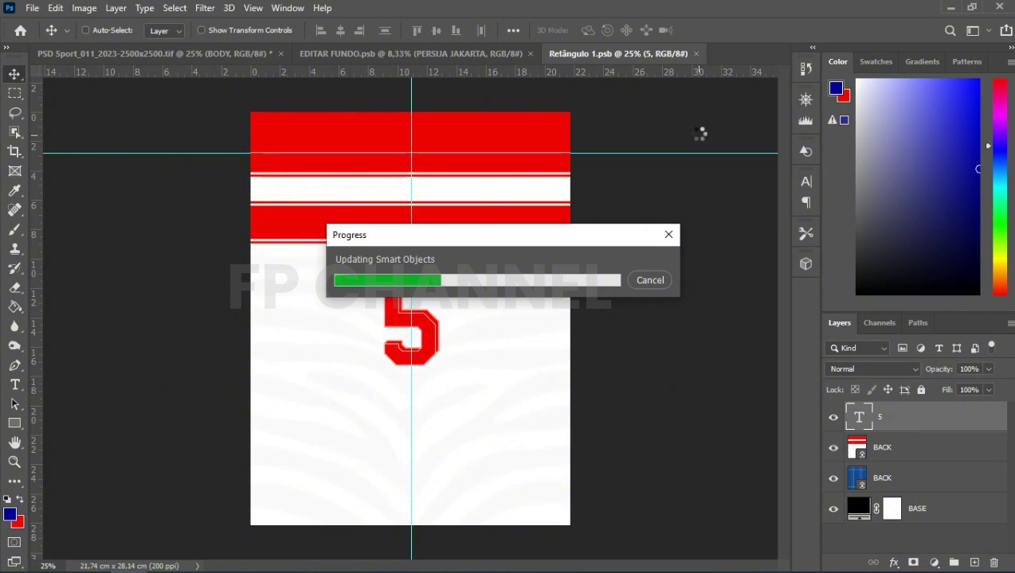
Check the red 5 on the PSD Sport jerseys, then raise the 5 slightly in Retângulo 1.psb
left_click(216, 52)
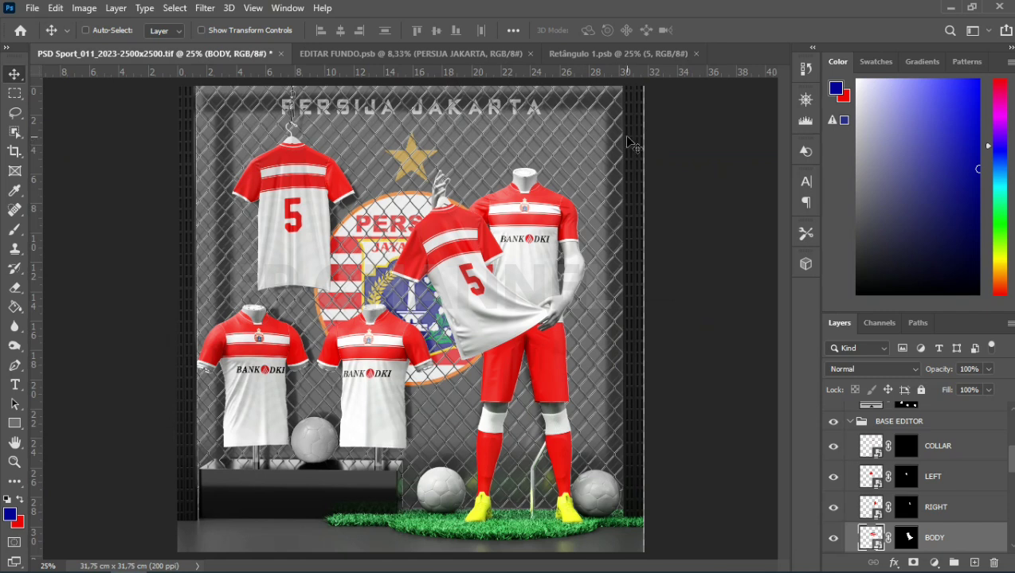
left_click(652, 54)
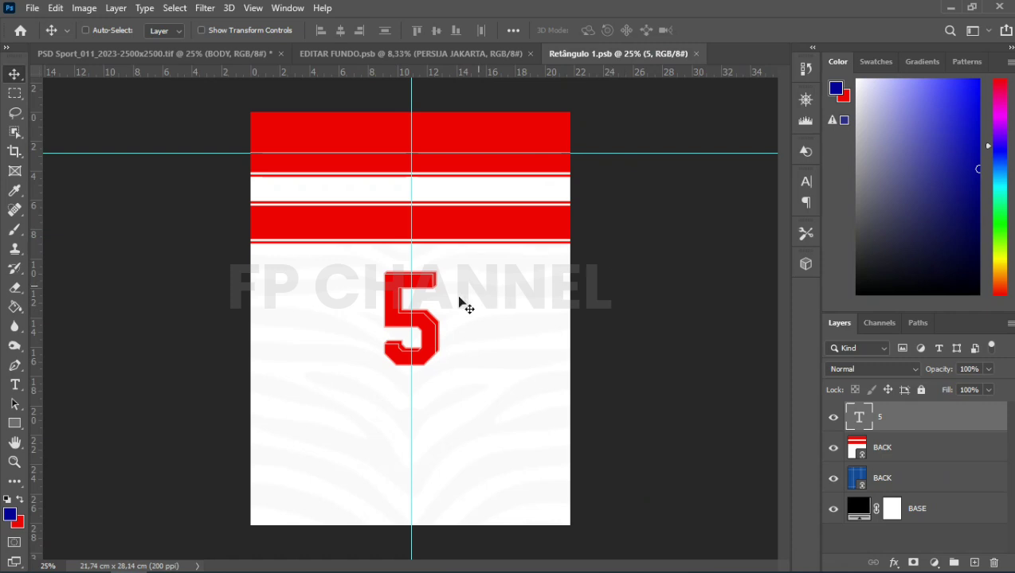
left_click_drag(420, 322, 422, 316)
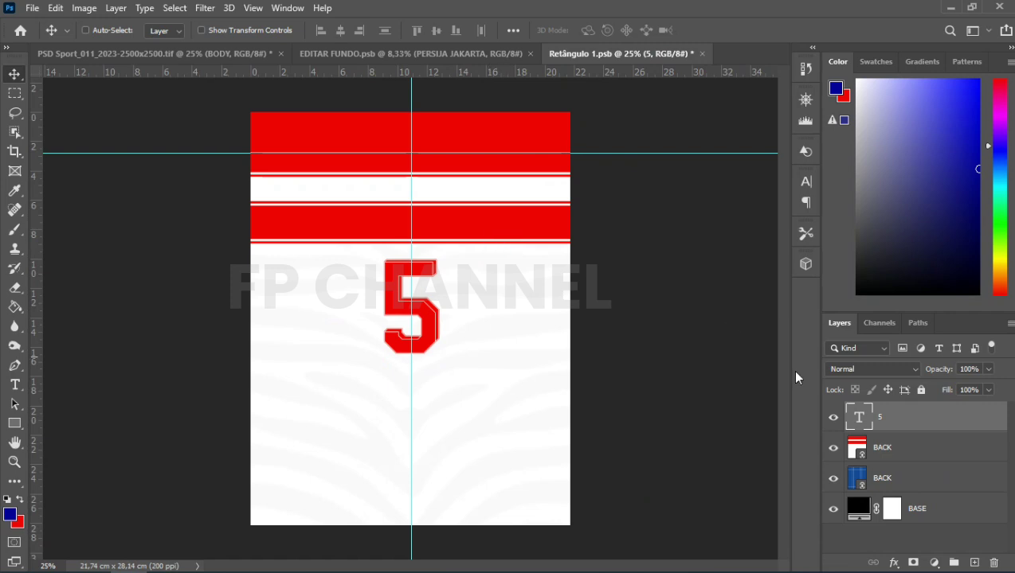
left_click(906, 449)
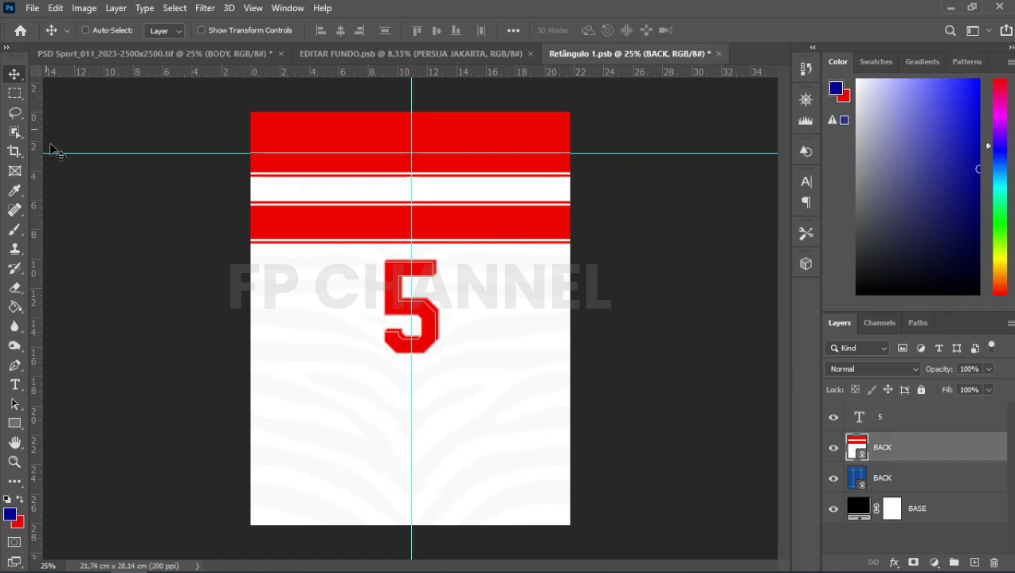
Type 'PERSIJA' on the white stripe and set it to 36 pt
left_click(14, 386)
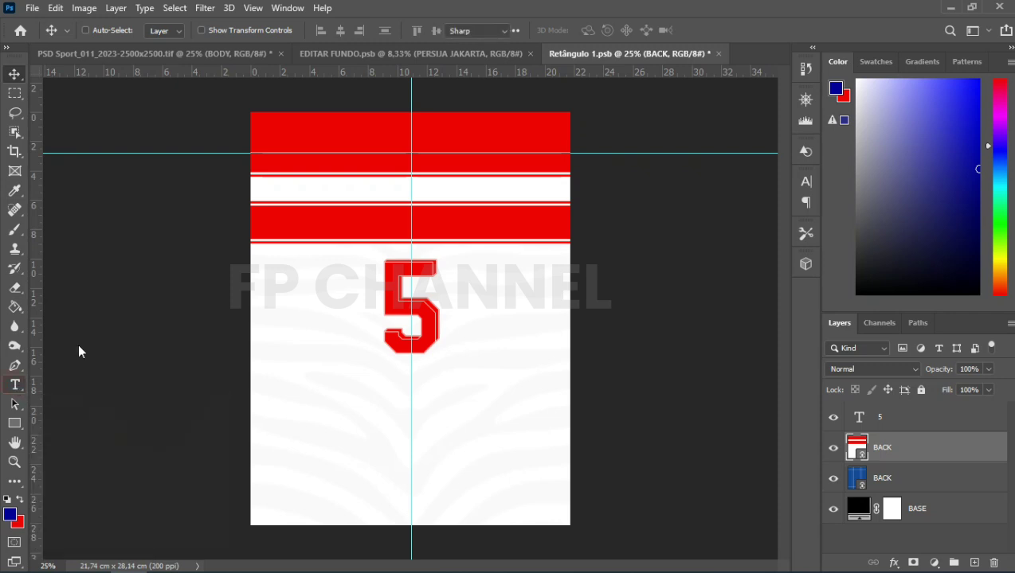
left_click(378, 192)
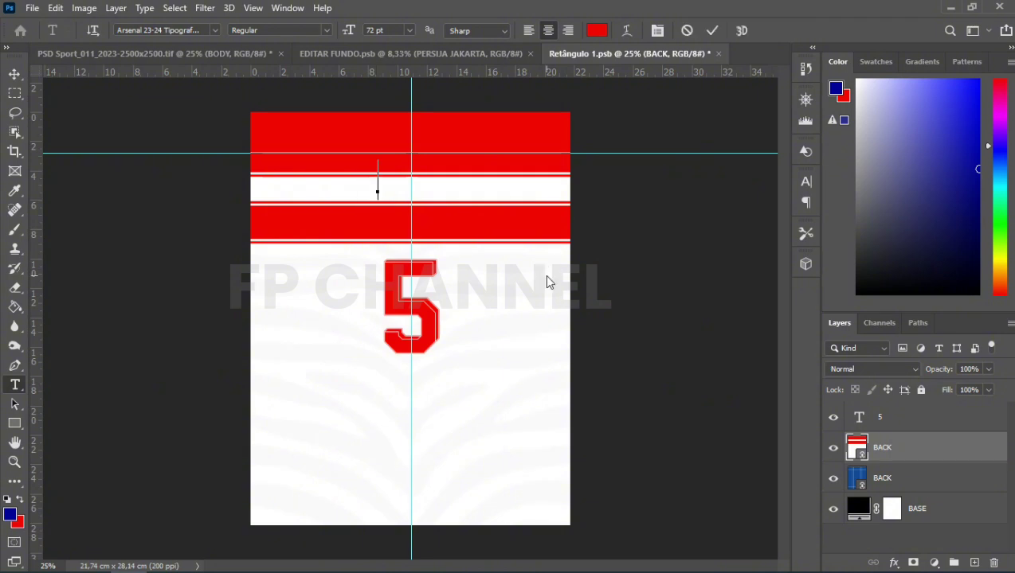
type("PER")
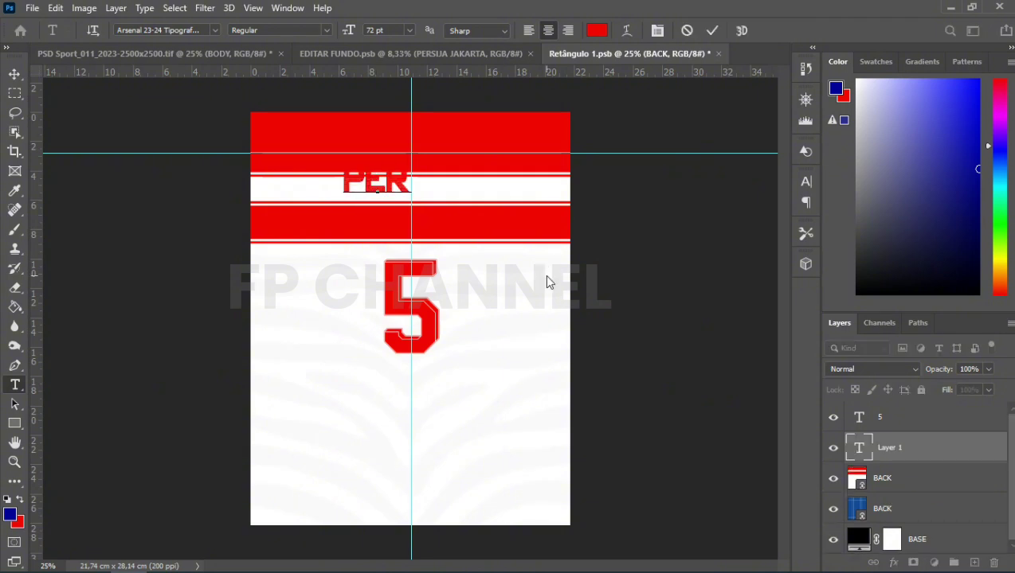
type("SIJA")
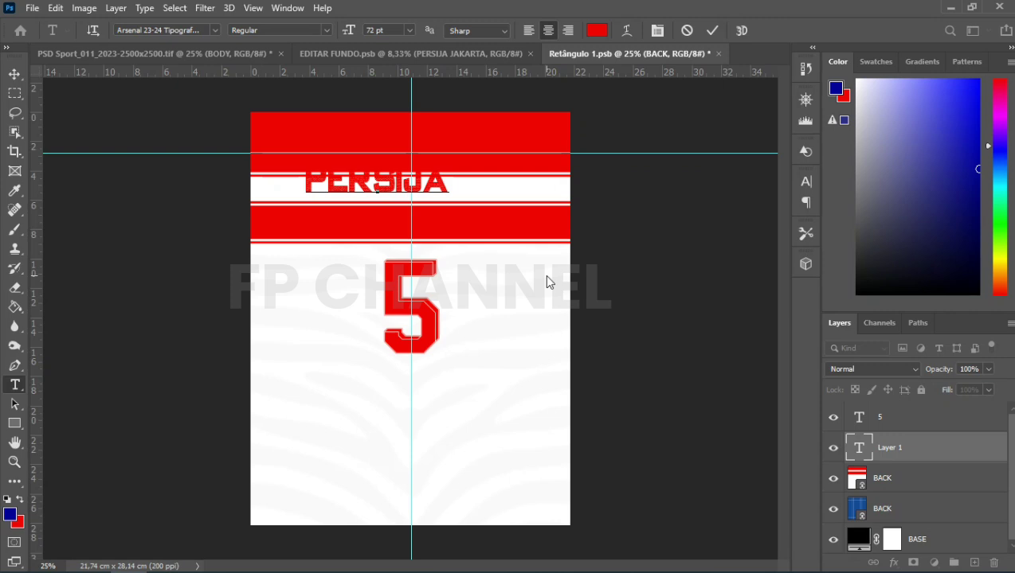
key("ctrl+a")
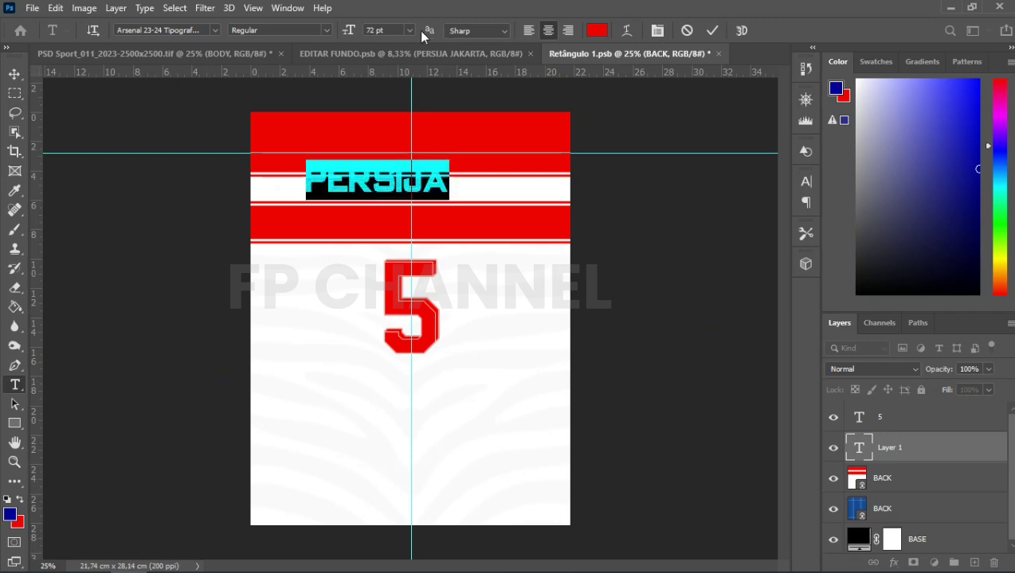
left_click(409, 31)
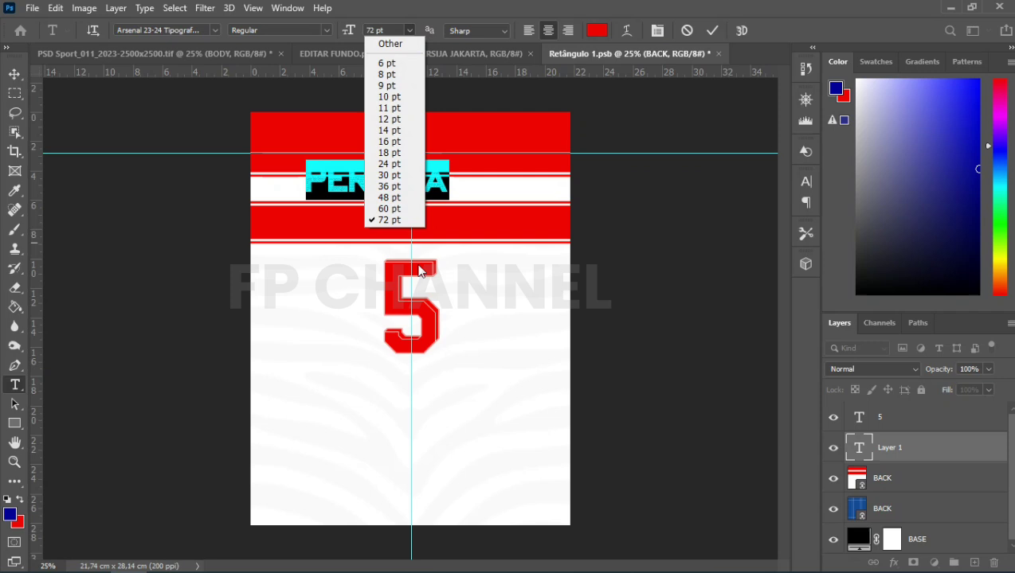
left_click(392, 191)
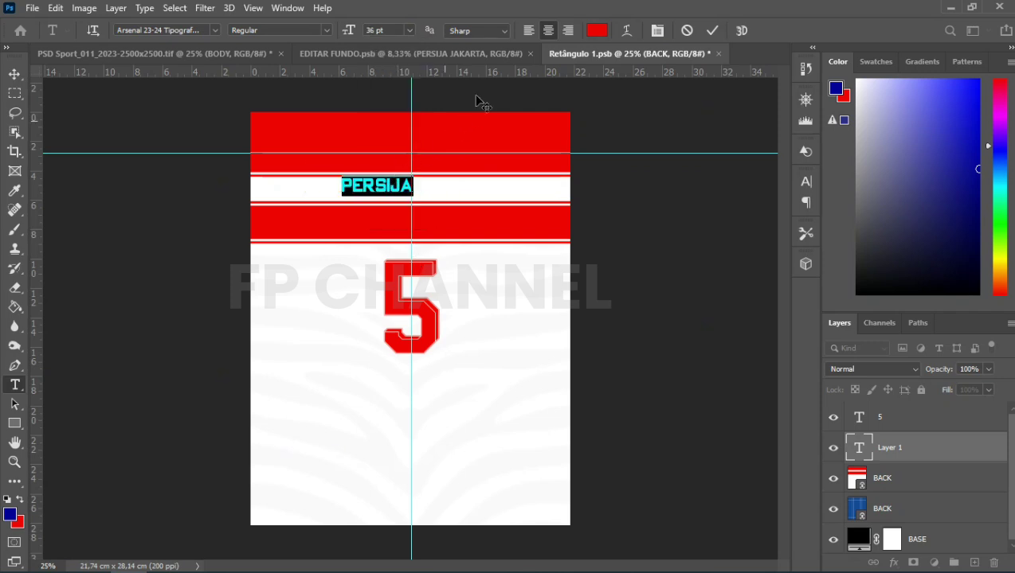
Widen the PERSIJA letter tracking to about 880 and commit the text
left_click(806, 183)
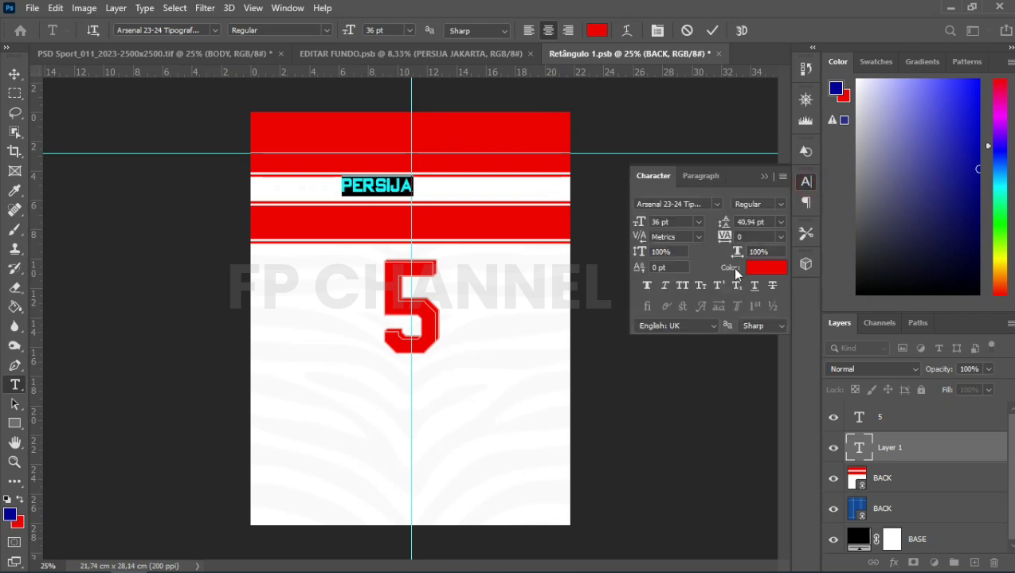
mouse_move(729, 240)
left_mouse_down()
mouse_move(753, 240)
mouse_move(739, 238)
left_mouse_up()
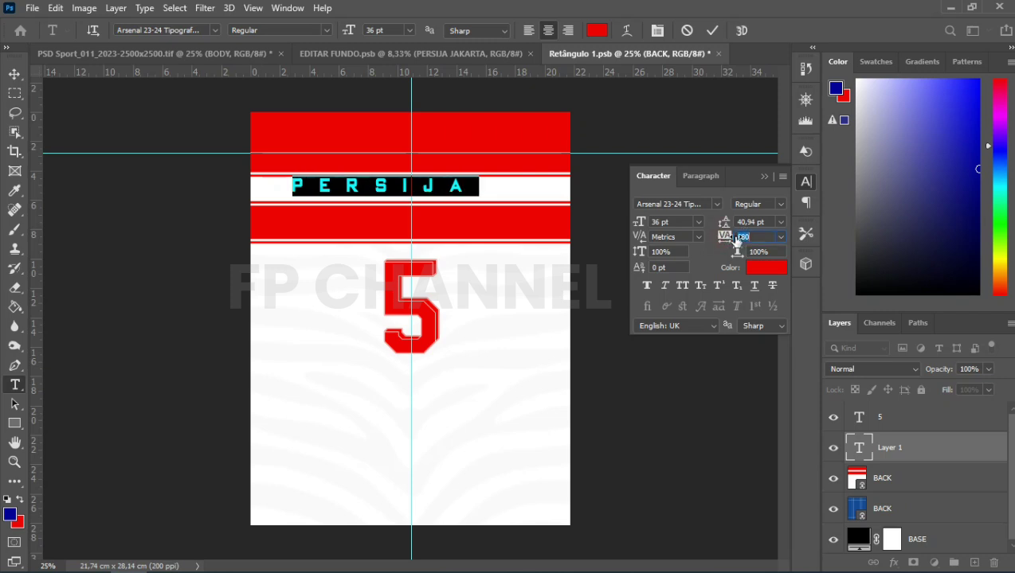
left_click(761, 175)
left_click(475, 187)
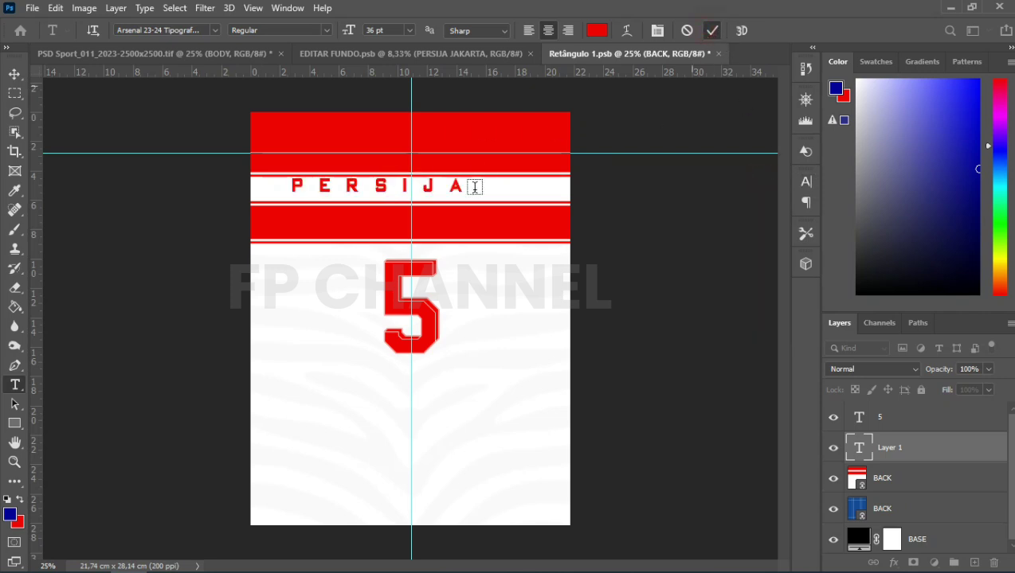
left_click(15, 74)
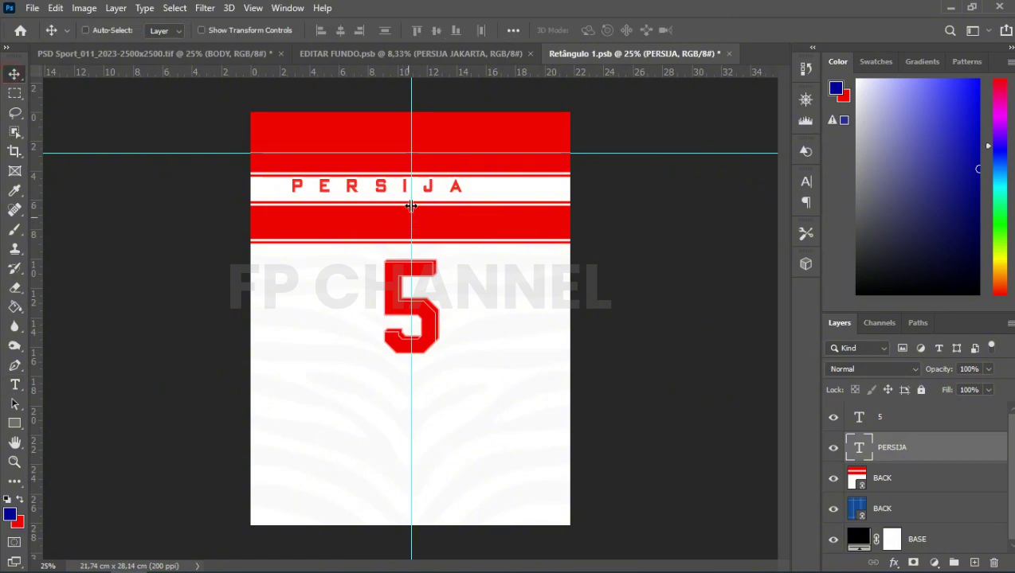
Centre the PERSIJA text on the white band, save, and view the mockup
left_click_drag(437, 192, 459, 193)
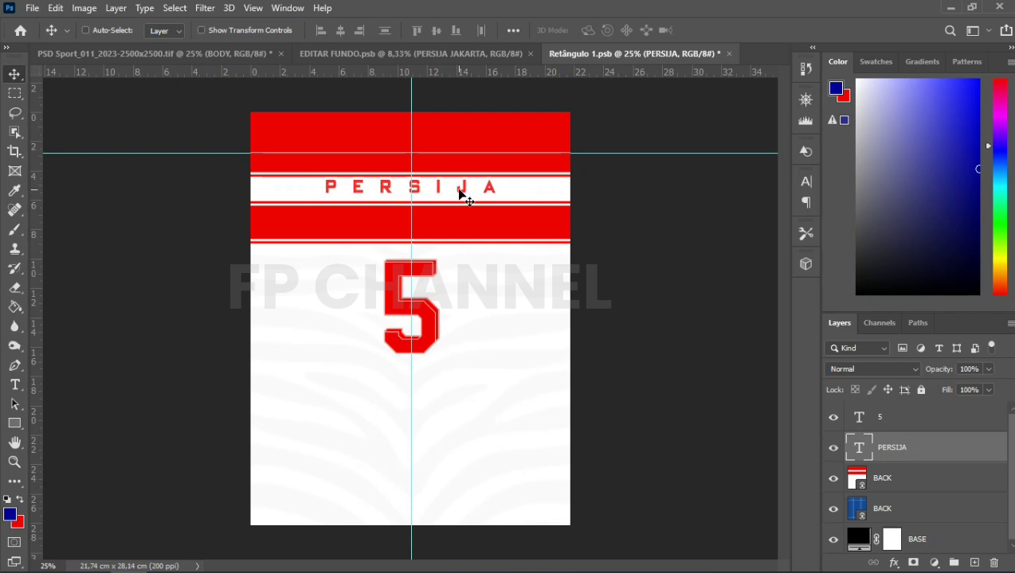
key("Left")
key("Left")
key("Left")
key("Left")
key("Left")
key("Left")
key("Left")
key("Left")
key("Left")
key("Left")
key("Left")
key("Left")
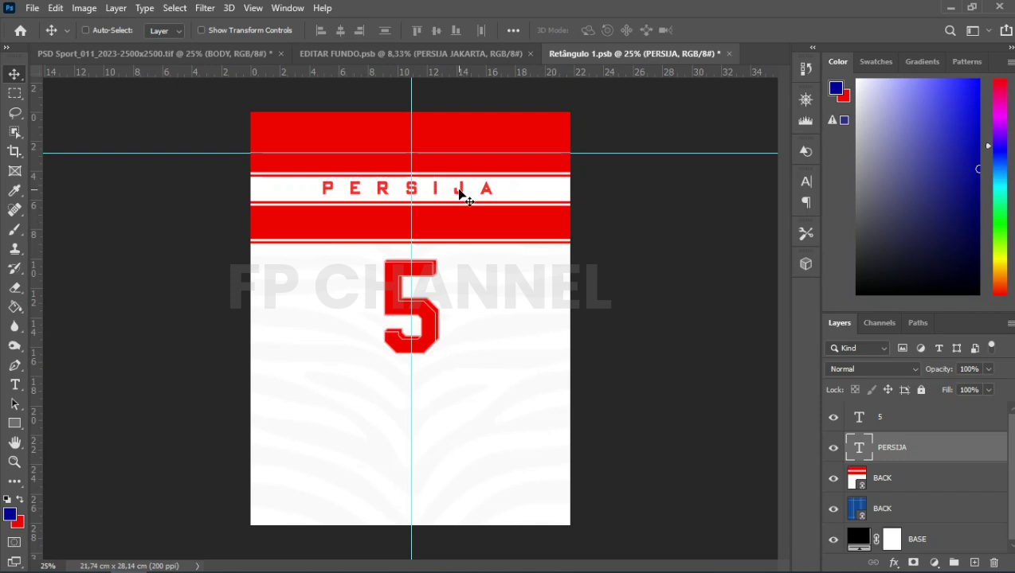
key("ctrl")
key("ctrl+s")
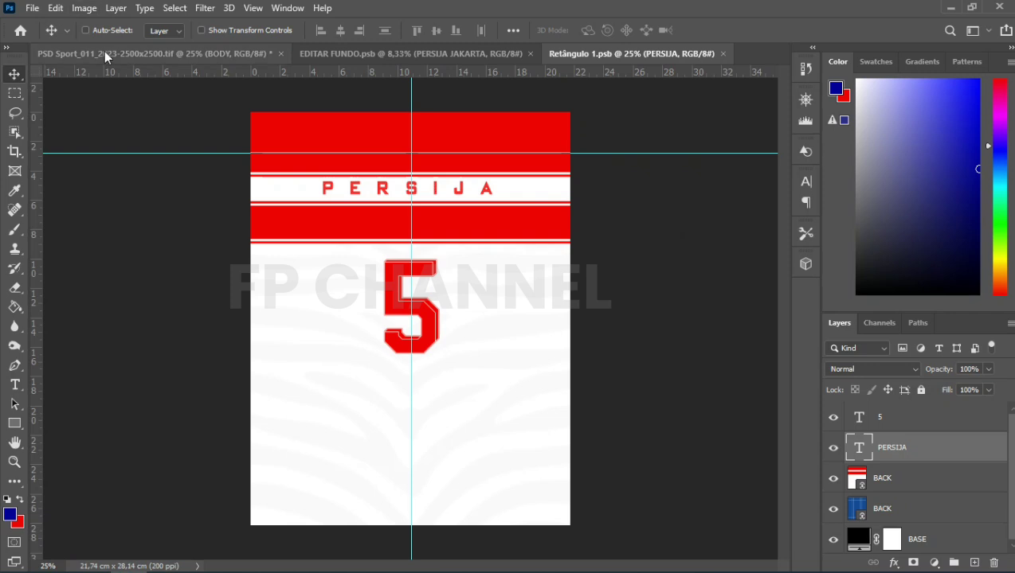
key("ctrl+Tab")
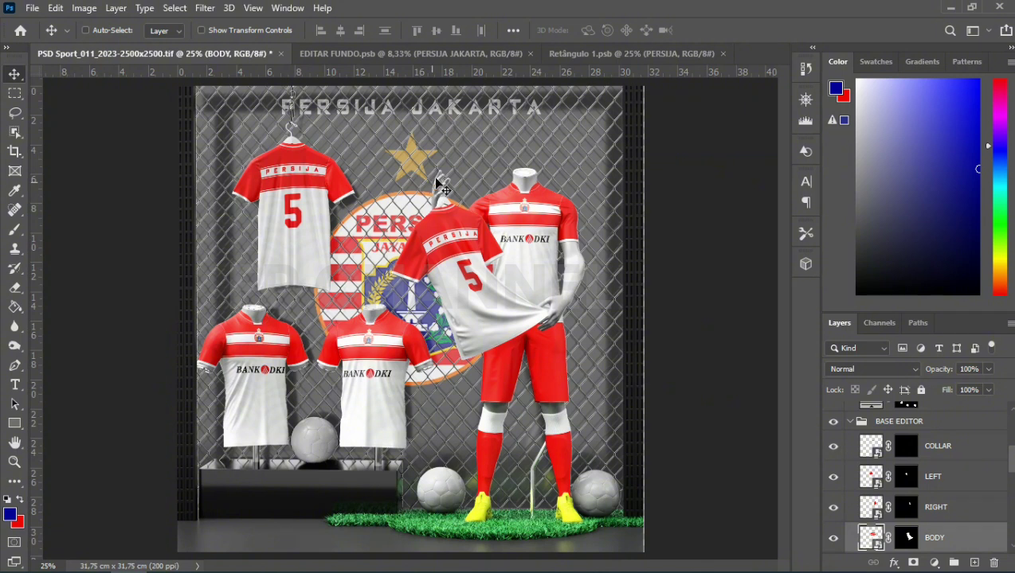
Scale the PERSIJA text down to about 86%
left_click(583, 54)
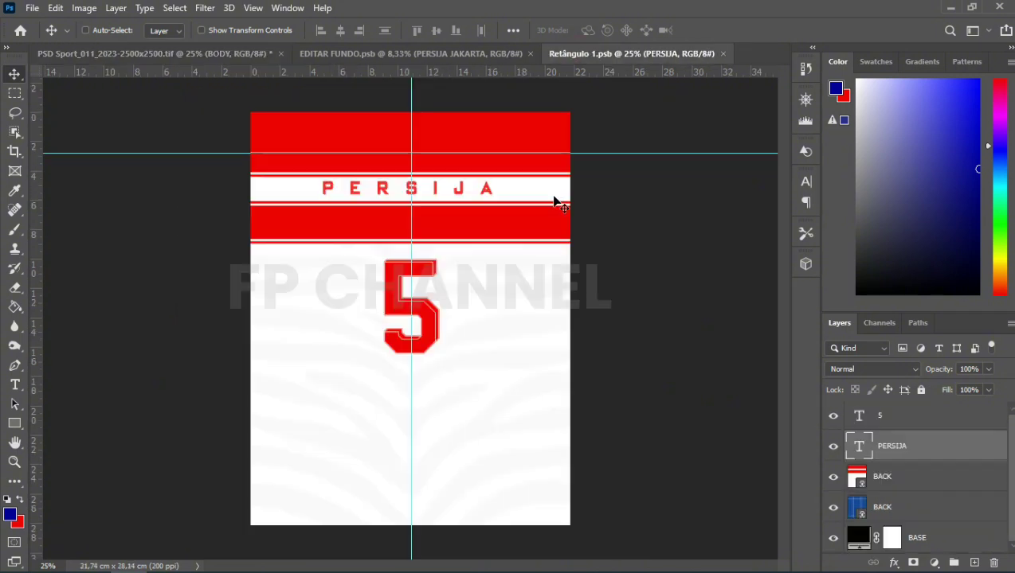
left_click(482, 194)
key("ctrl+t")
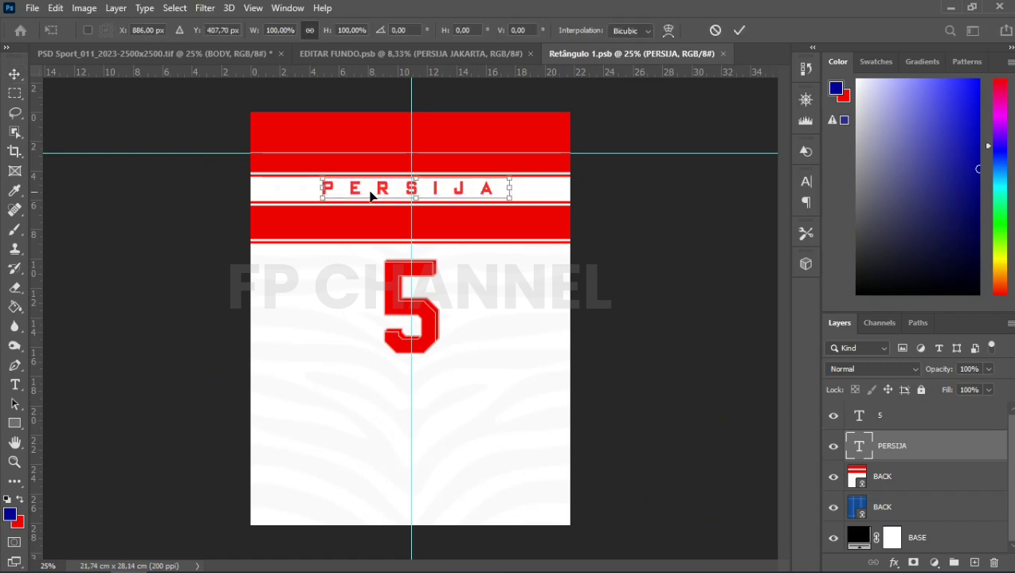
left_click_drag(324, 188, 348, 191)
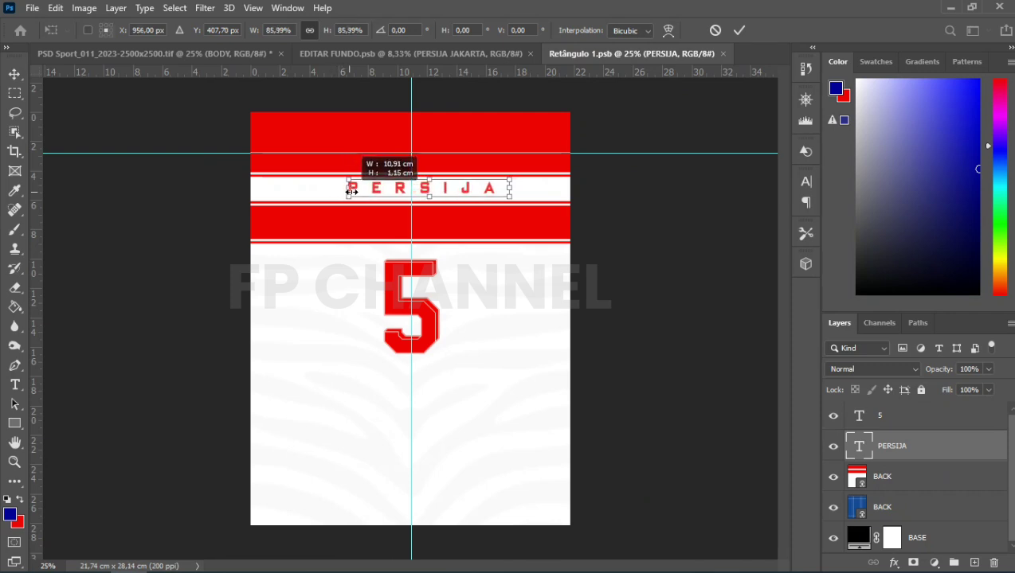
left_click(737, 30)
Re-centre the resized PERSIJA text, save, and check the mockup scene
left_click_drag(477, 190, 462, 191)
key("Left")
key("Left")
key("Left")
key("Left")
key("Left")
key("Left")
key("Left")
key("Left")
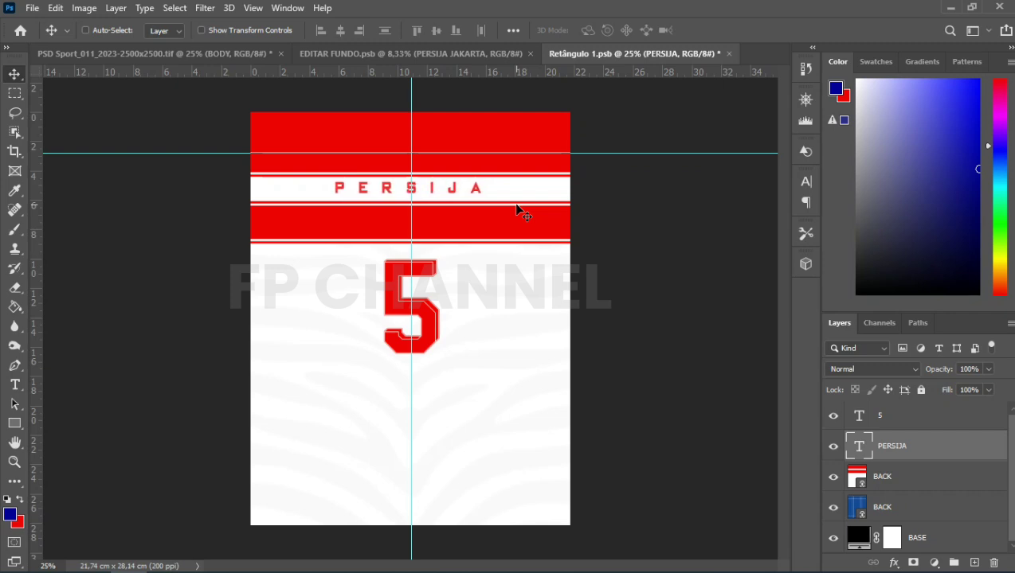
key("ctrl+s")
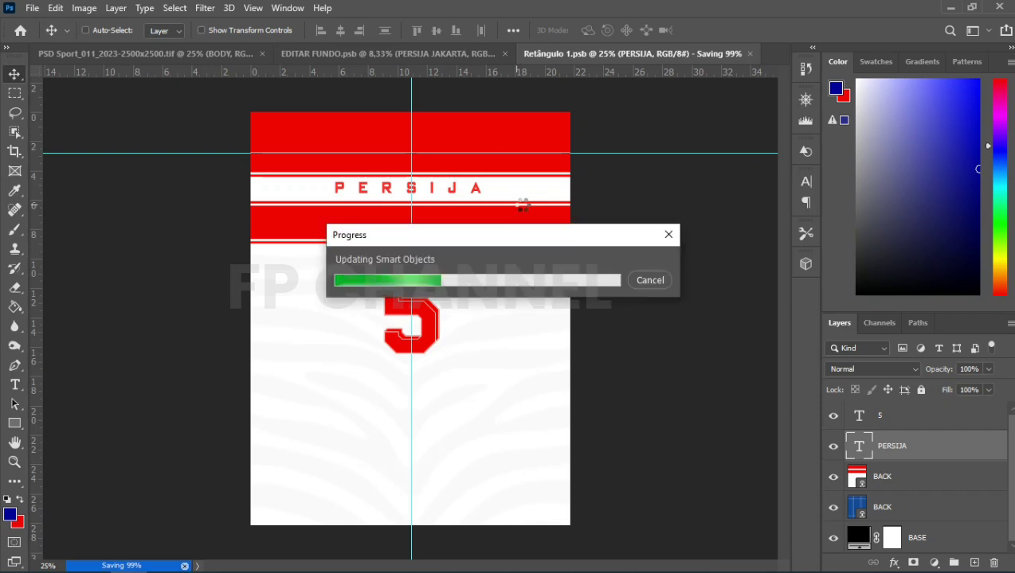
left_click(171, 54)
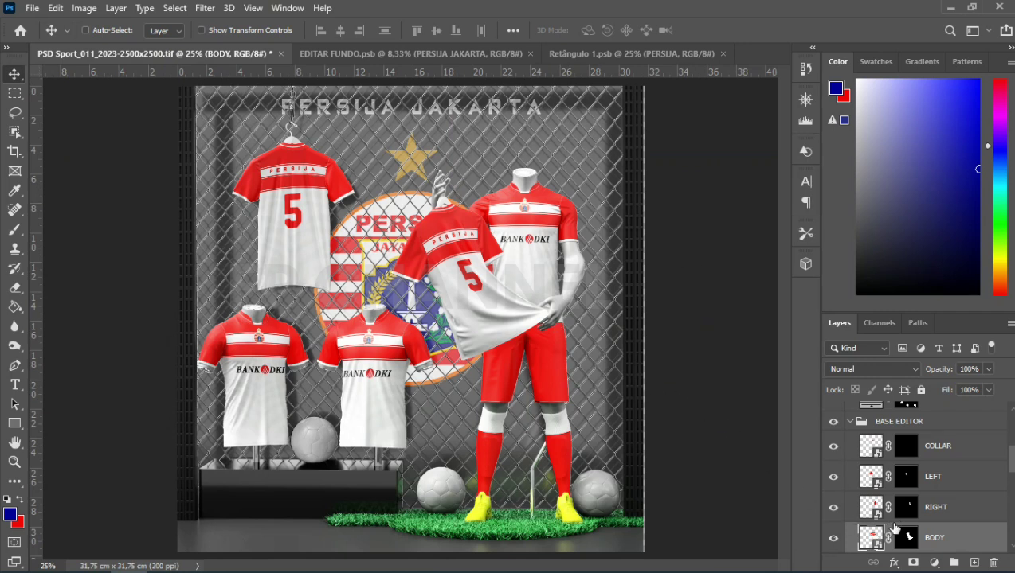
Open the EDITAR FUNDO backdrop smart object for editing
scroll(909, 486, "up", 2)
scroll(895, 470, "up", 2)
scroll(890, 470, "up", 2)
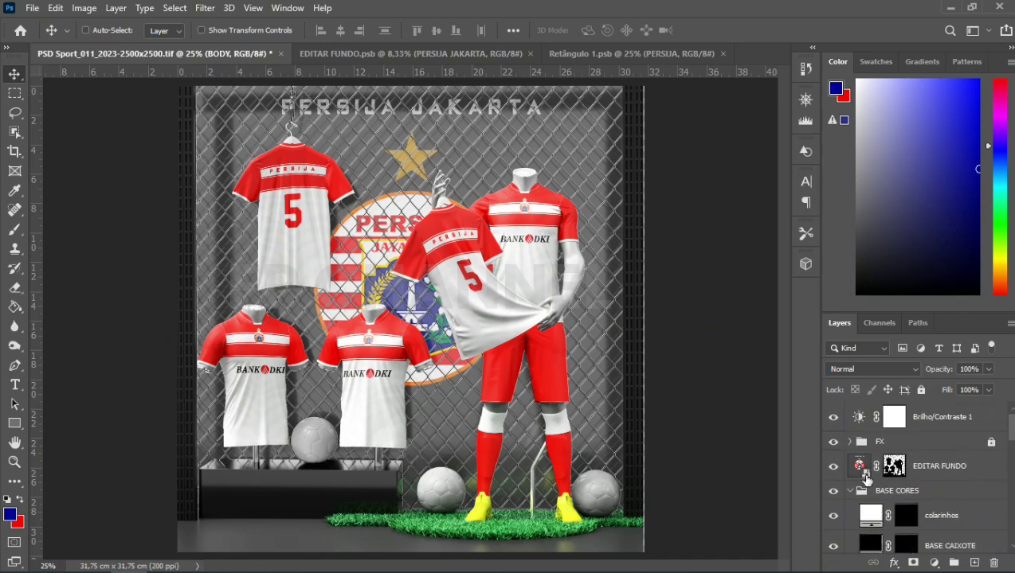
double_click(865, 476)
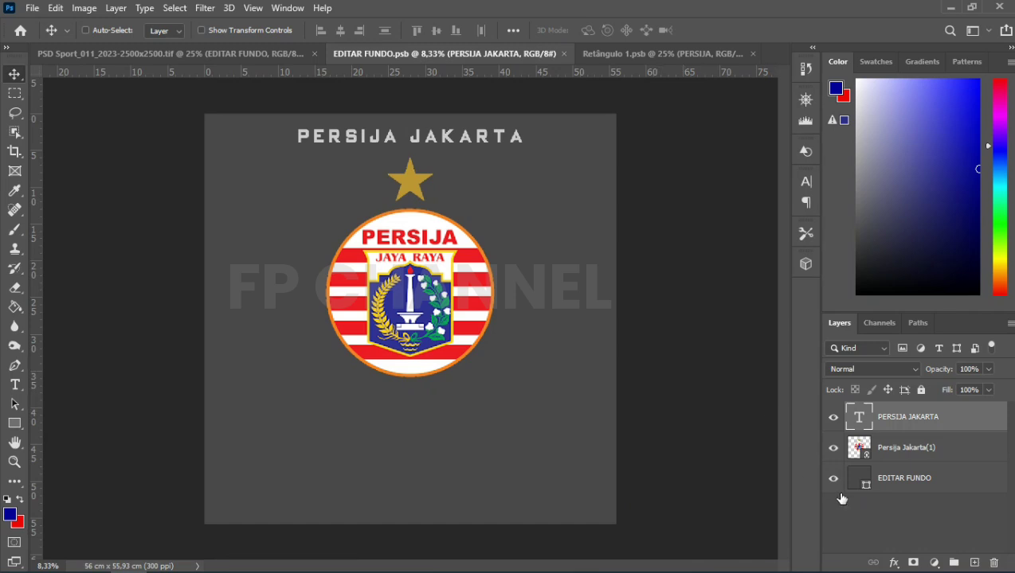
Change the backdrop fill to darker grey 3d3c3c, save, and return to the mockup
double_click(860, 480)
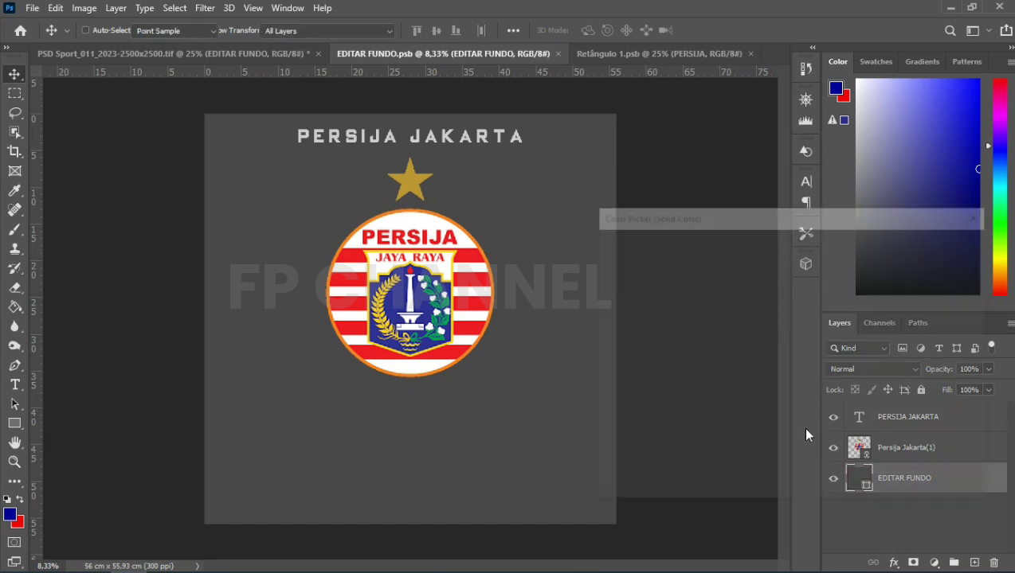
left_click_drag(607, 389, 604, 396)
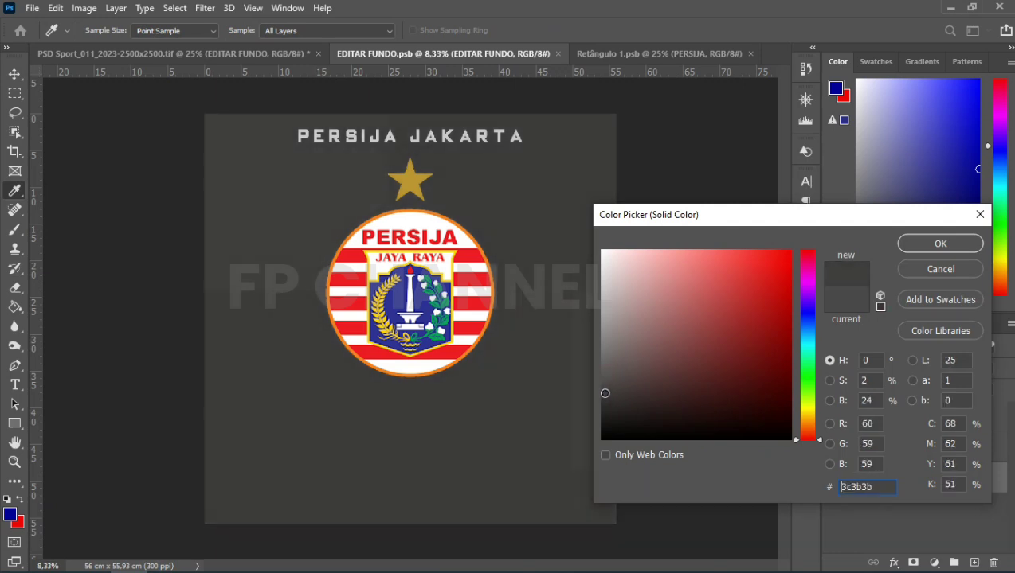
left_click(933, 244)
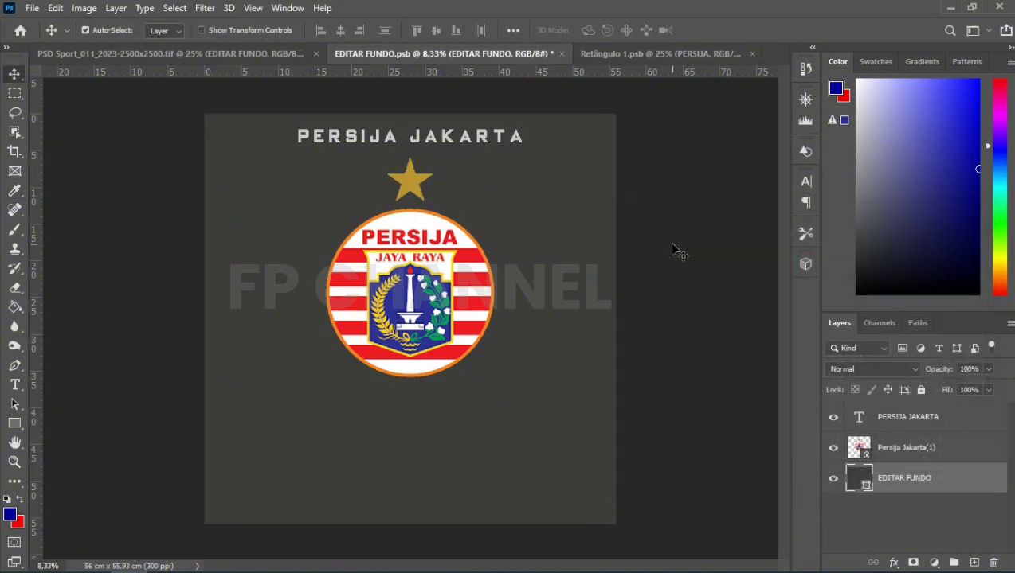
key("ctrl+s")
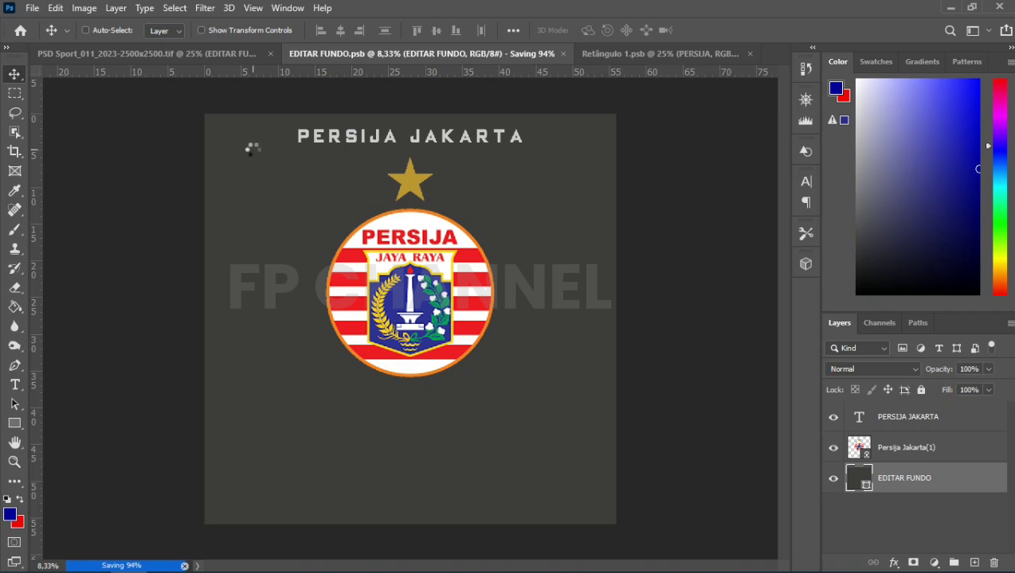
left_click(171, 53)
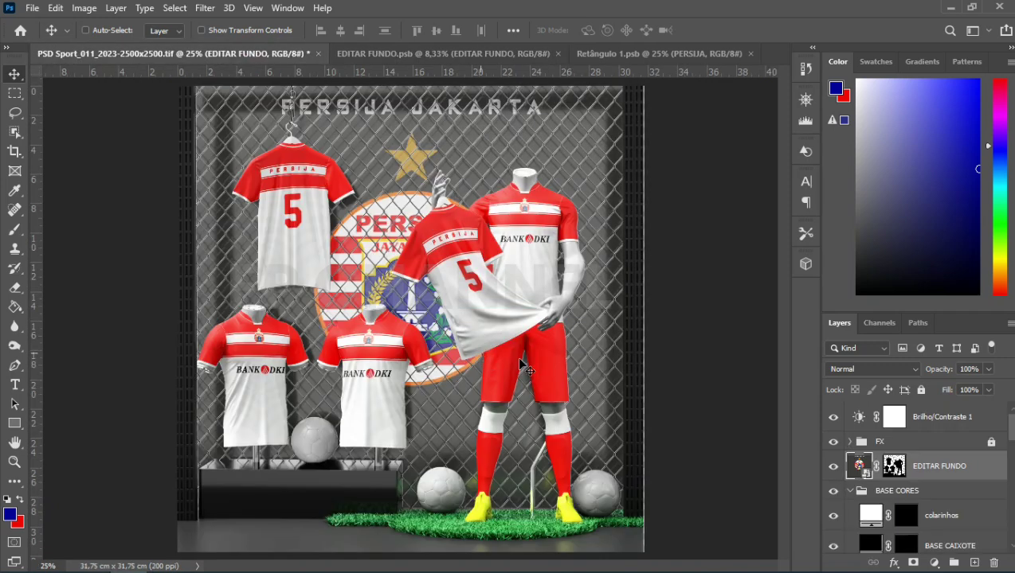
Close the Retângulo 1.psb and EDITAR FUNDO.psb documents
left_click(692, 54)
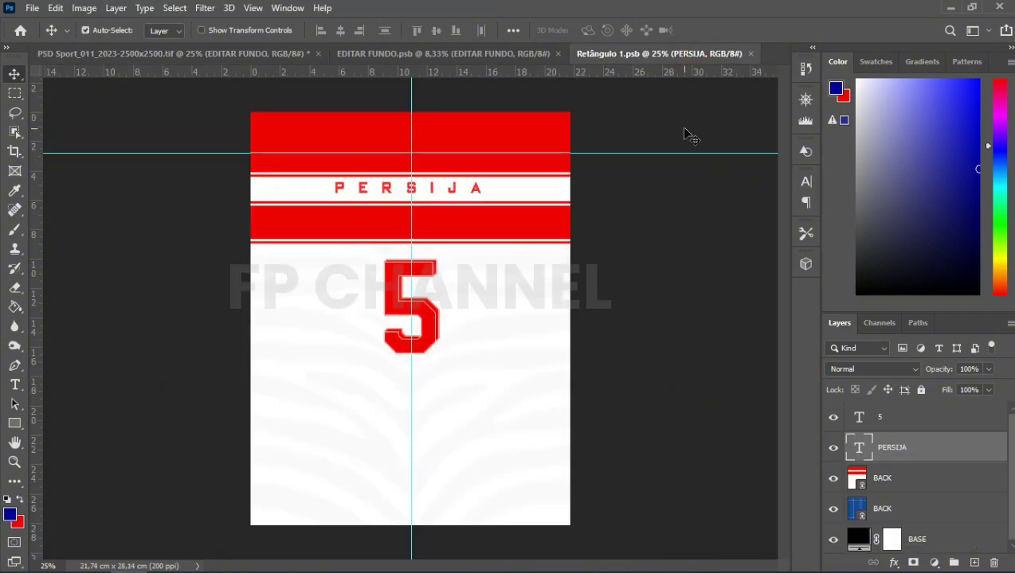
key("ctrl+w")
left_click(423, 55)
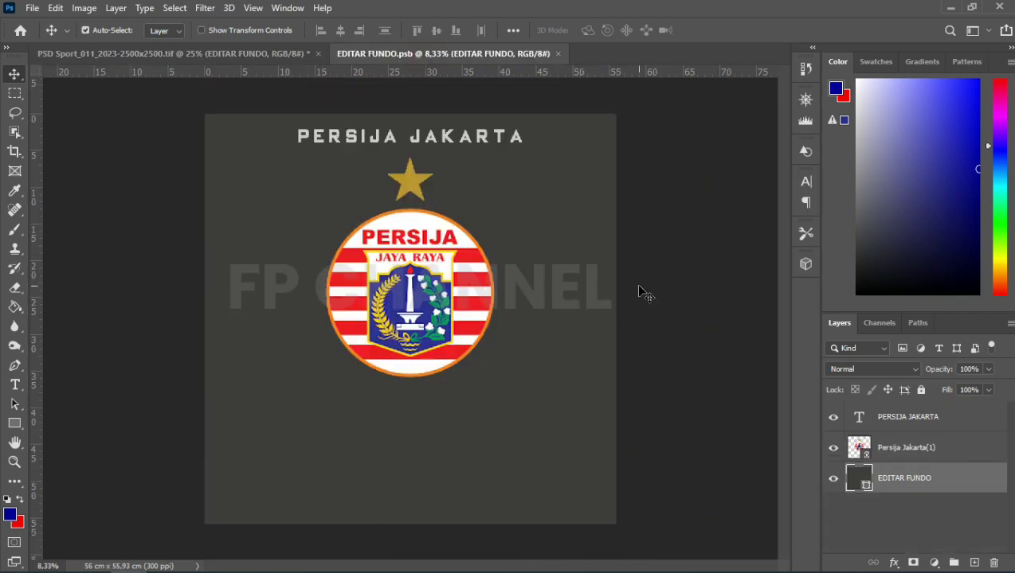
key("ctrl+w")
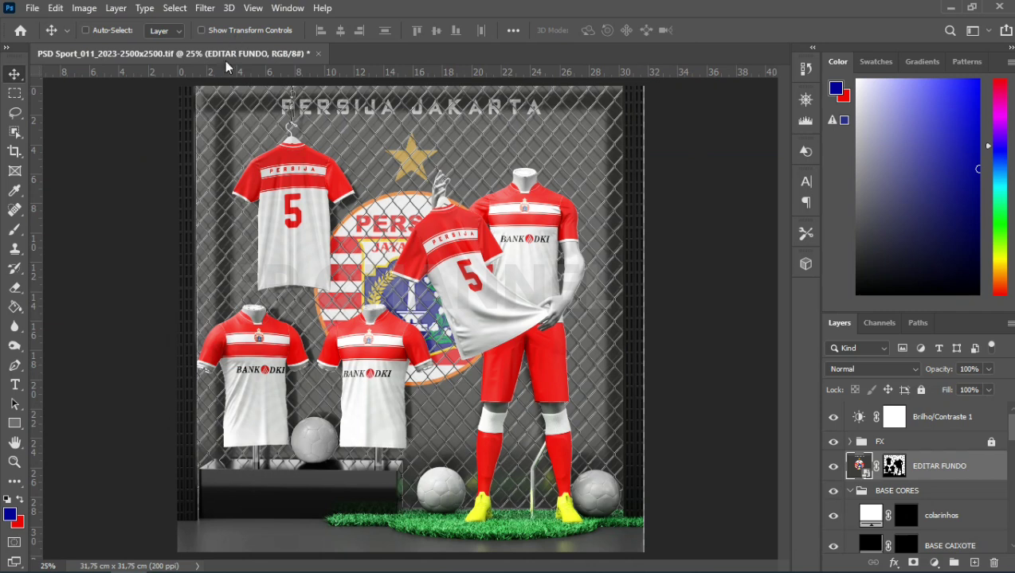